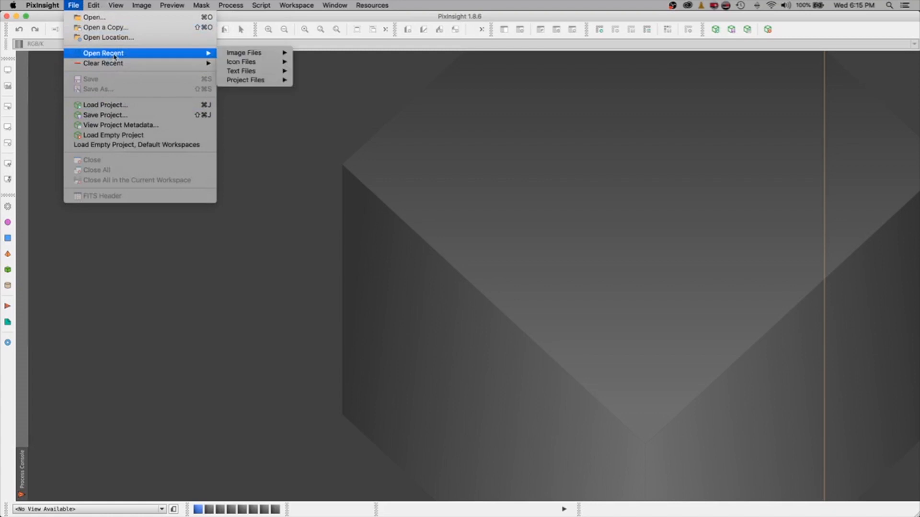
Open the recent project Template Project.xosm from the Elephant Trunk Nebula folder.
mouse_move(253, 80)
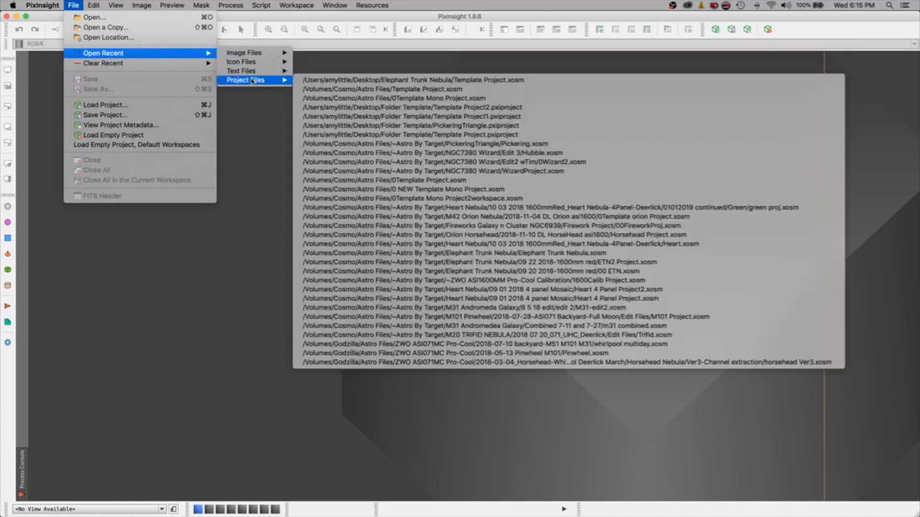
click(463, 81)
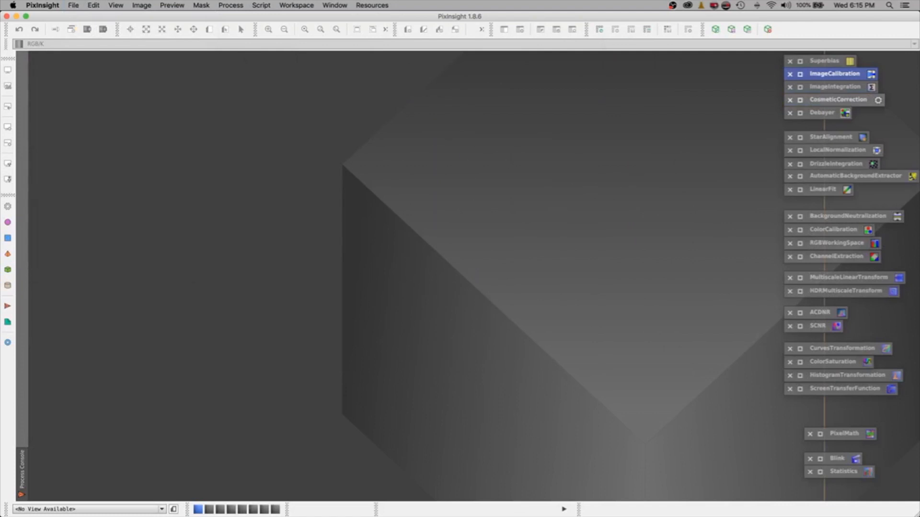
Review the folder structure of YouTube-Elephant Project in Finder, minimize that window and return to PixInsight.
drag(919, 48, 535, 52)
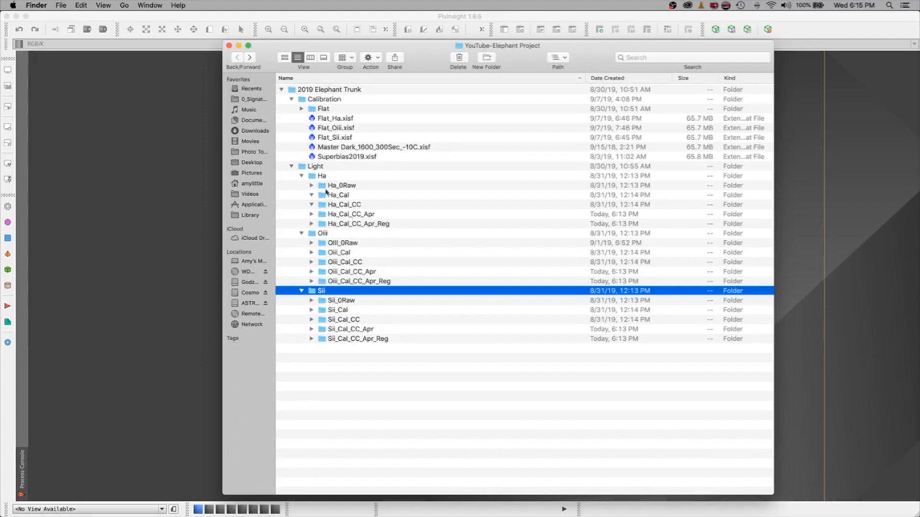
key(cmd+m)
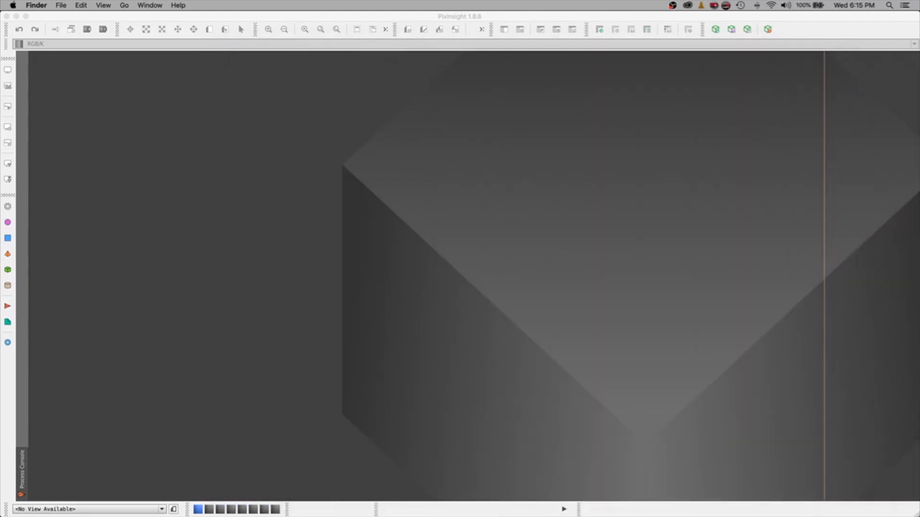
click(519, 130)
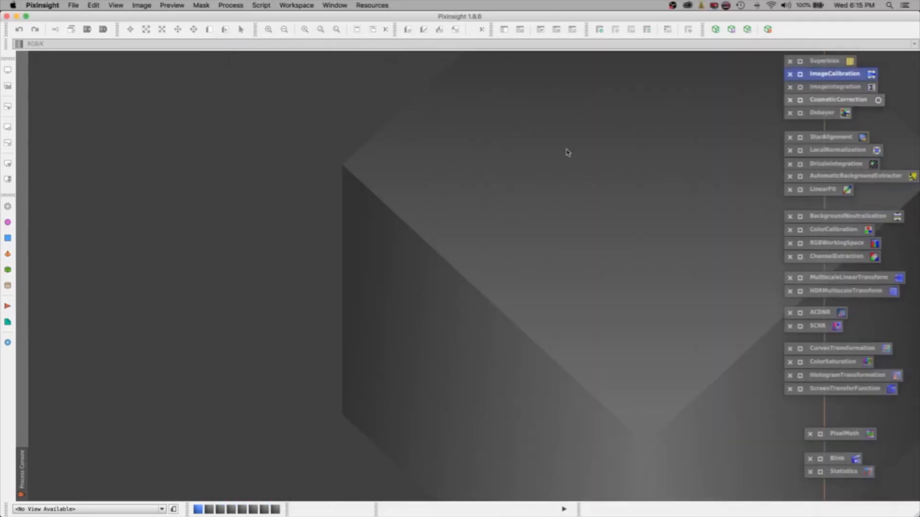
Open the ImageCalibration process and add all the Elephant Ha frames from the Ha_0Raw folder as target frames.
double_click(801, 75)
drag(587, 24, 400, 81)
click(473, 107)
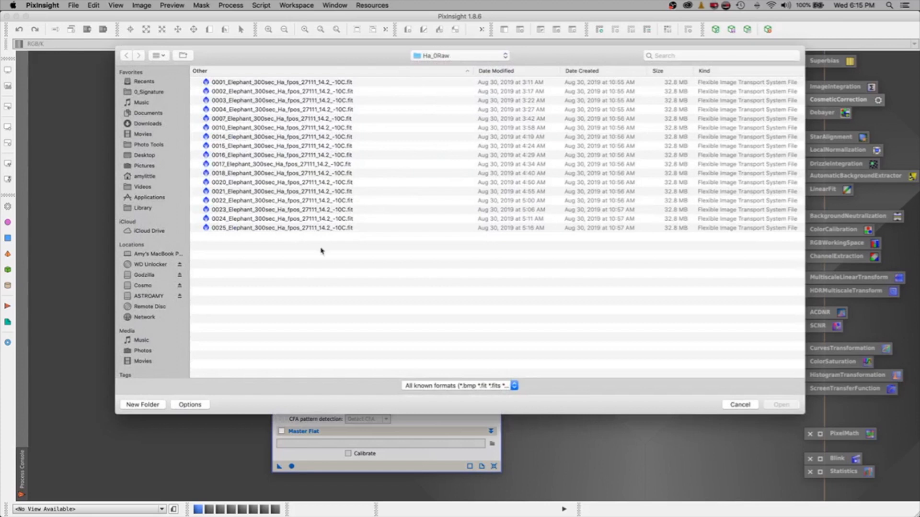
drag(382, 259, 315, 79)
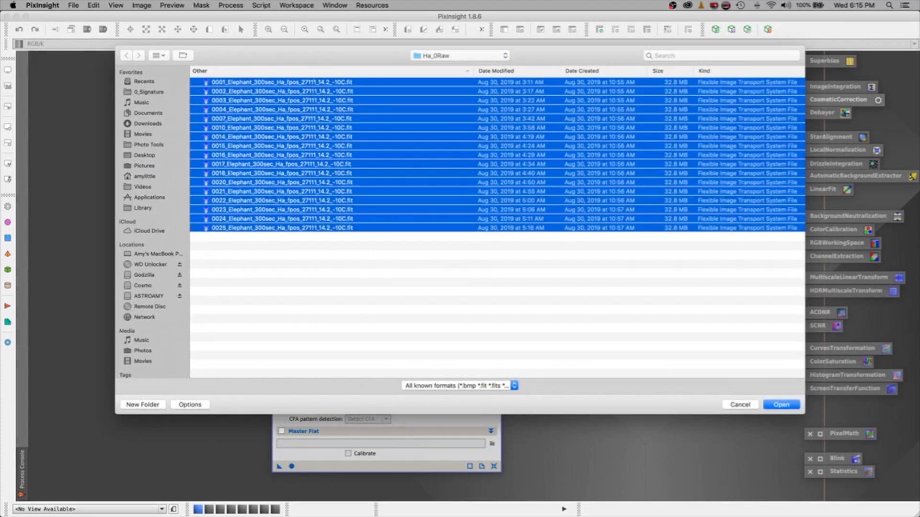
click(781, 405)
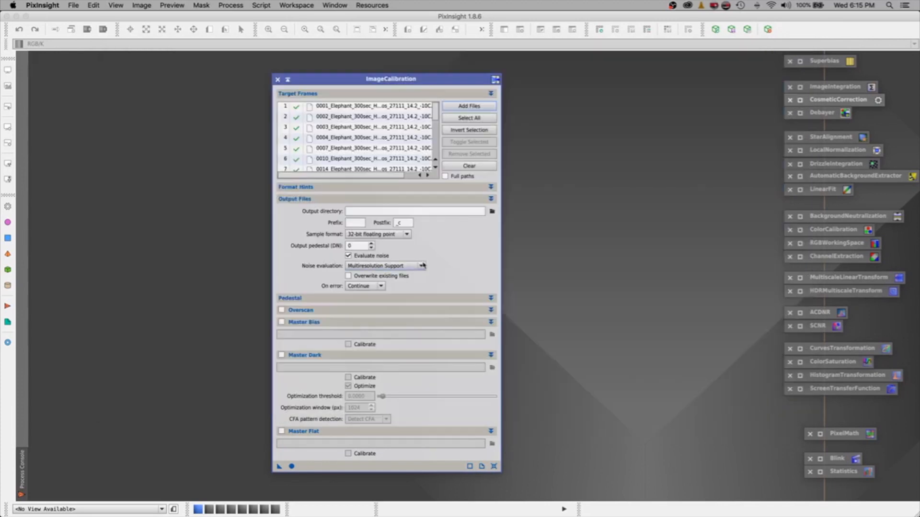
Set the calibration output directory to the Ha_Cal folder under YouTube-Elephant Project/2019 Elephant Trunk/Light/Ha.
click(492, 211)
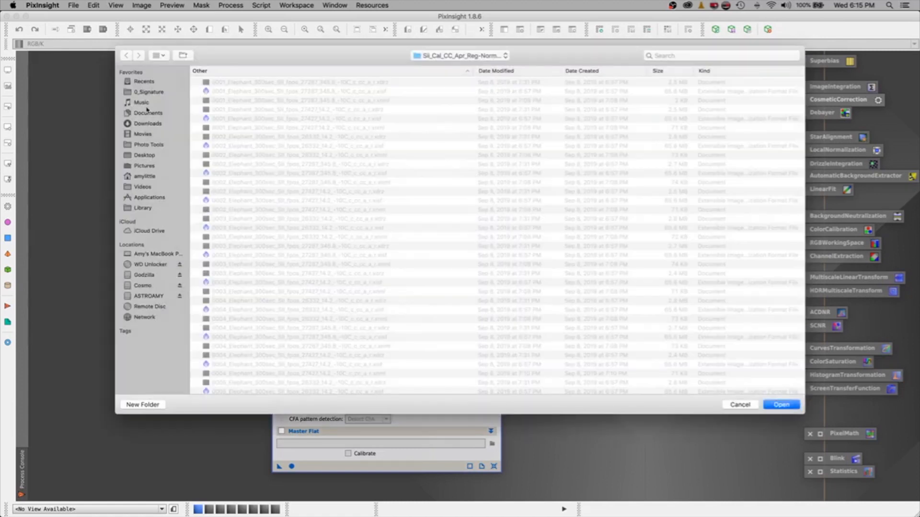
click(142, 156)
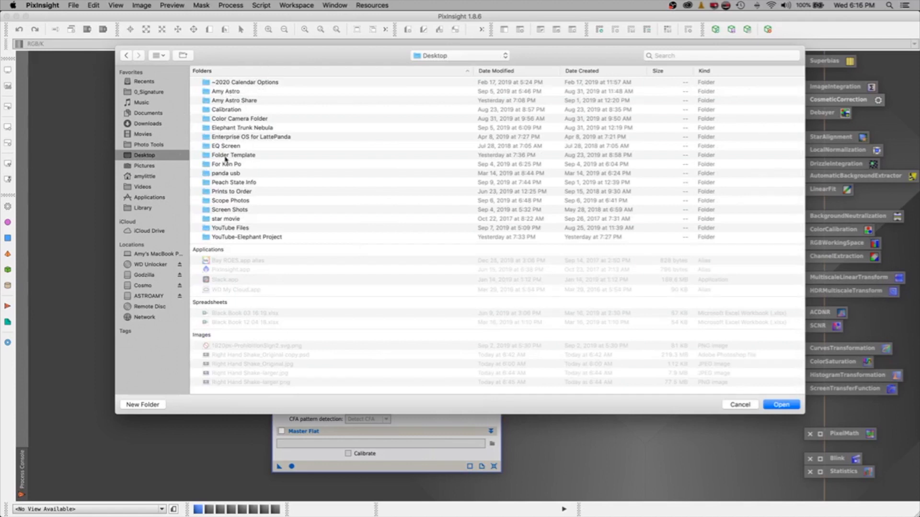
double_click(226, 238)
double_click(241, 83)
double_click(217, 91)
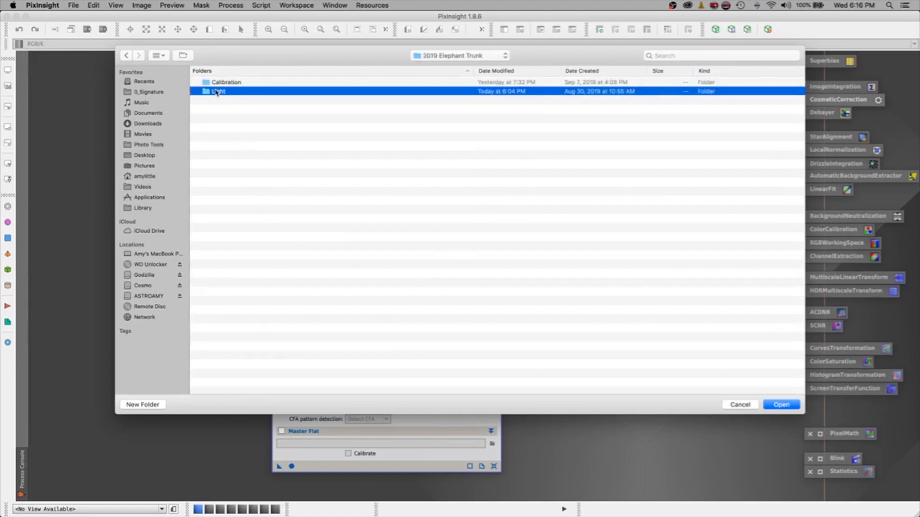
click(208, 80)
double_click(209, 83)
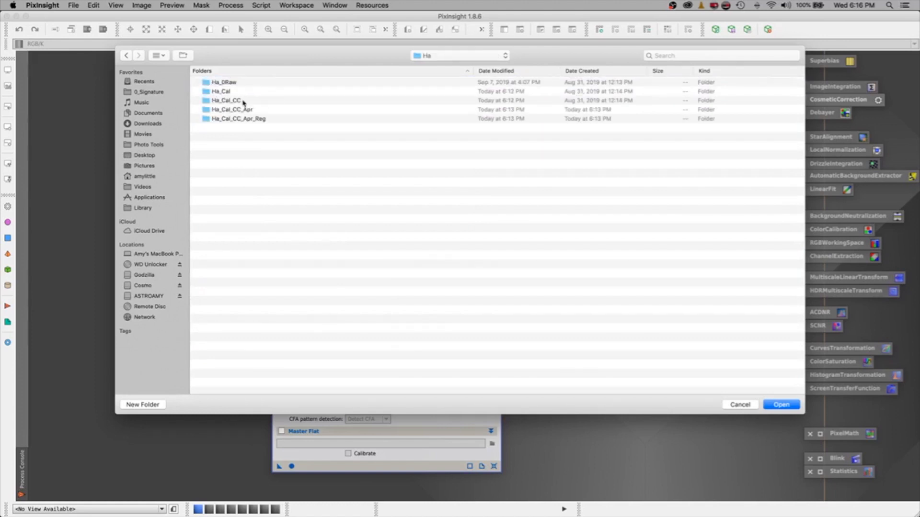
click(219, 93)
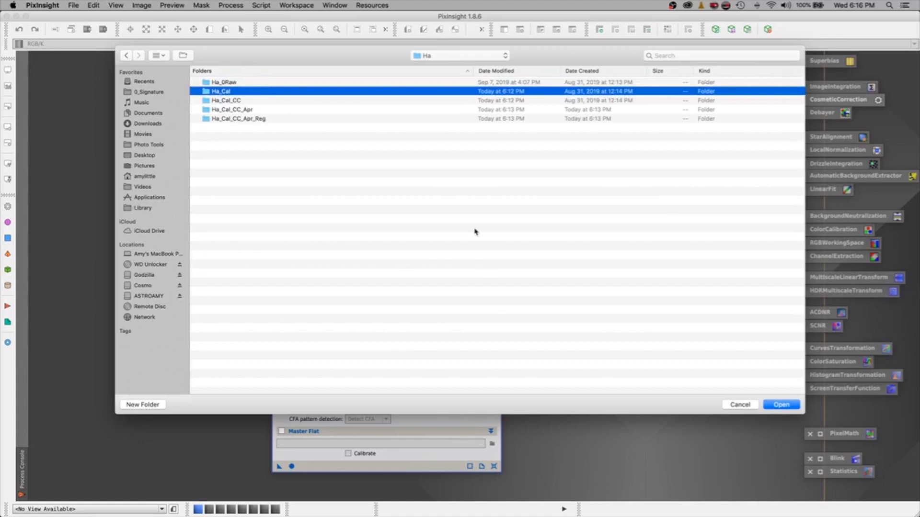
click(775, 408)
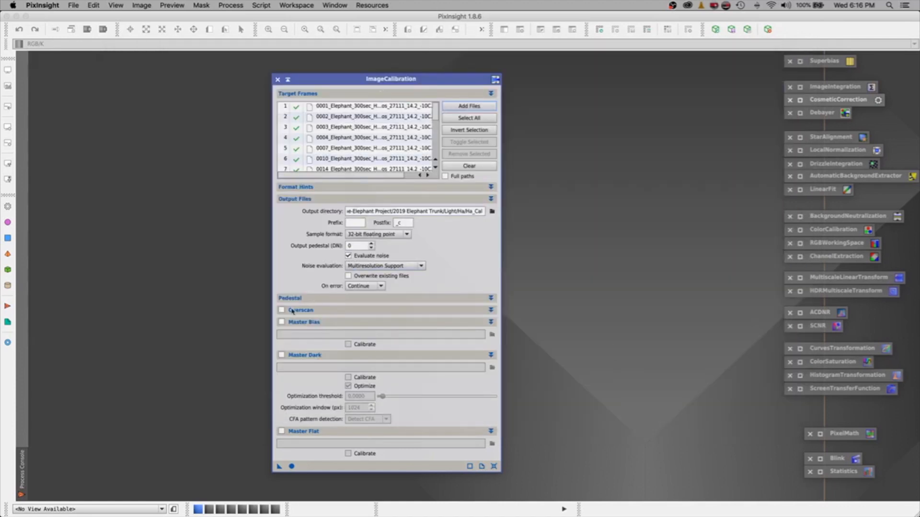
Enable the master bias and assign Superbias2019.xisf from the 2019 Elephant Trunk Calibration folder.
click(301, 323)
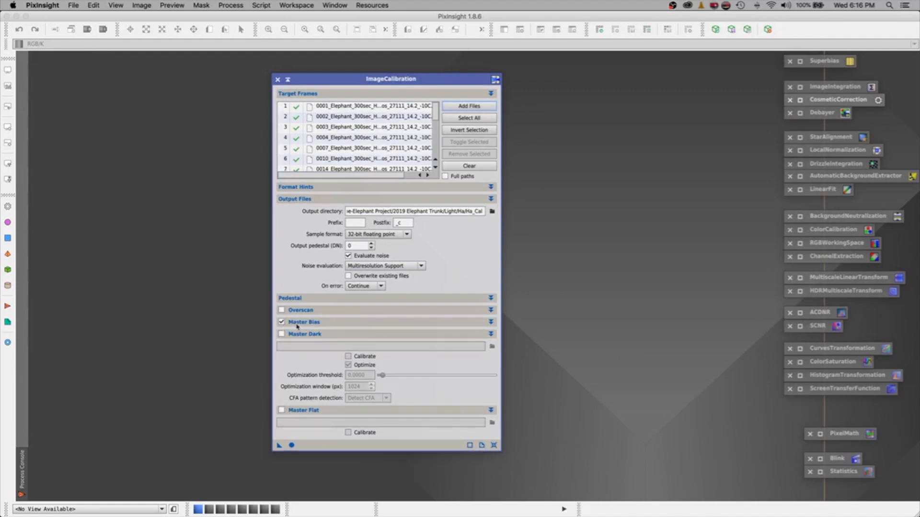
click(304, 323)
click(492, 335)
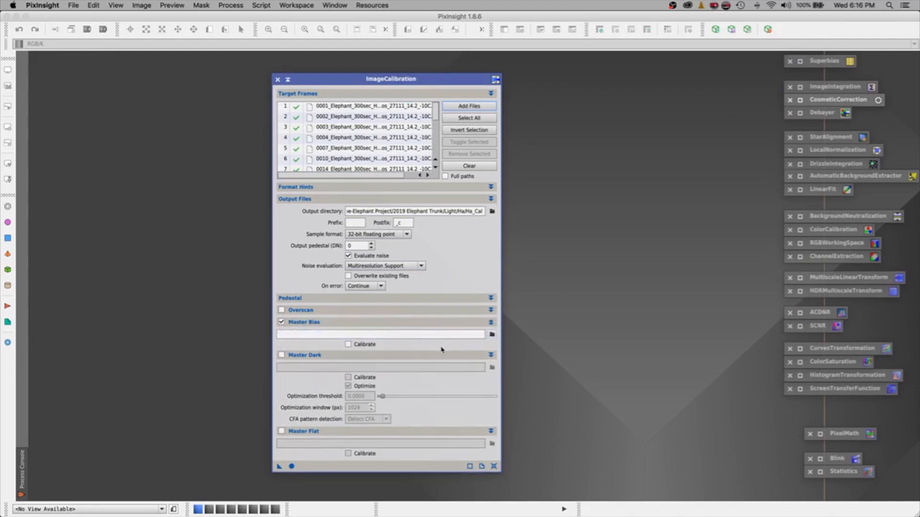
click(430, 56)
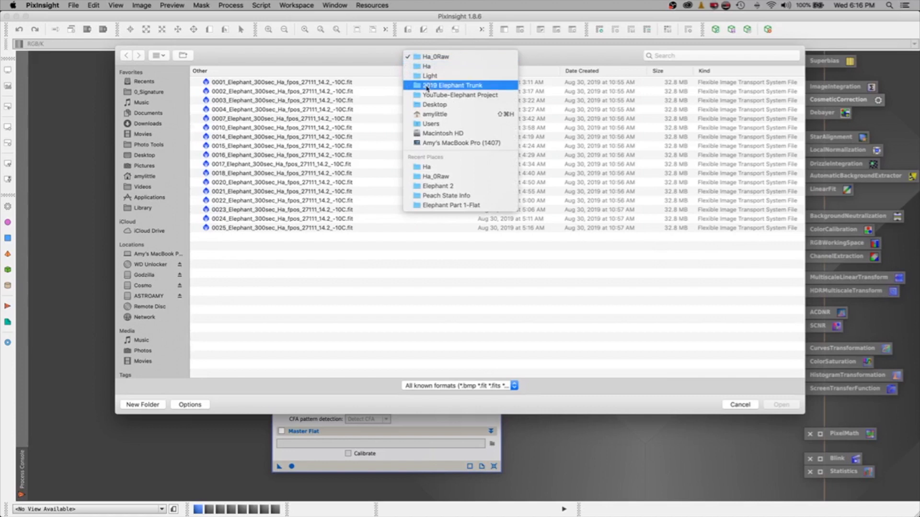
click(433, 85)
double_click(226, 84)
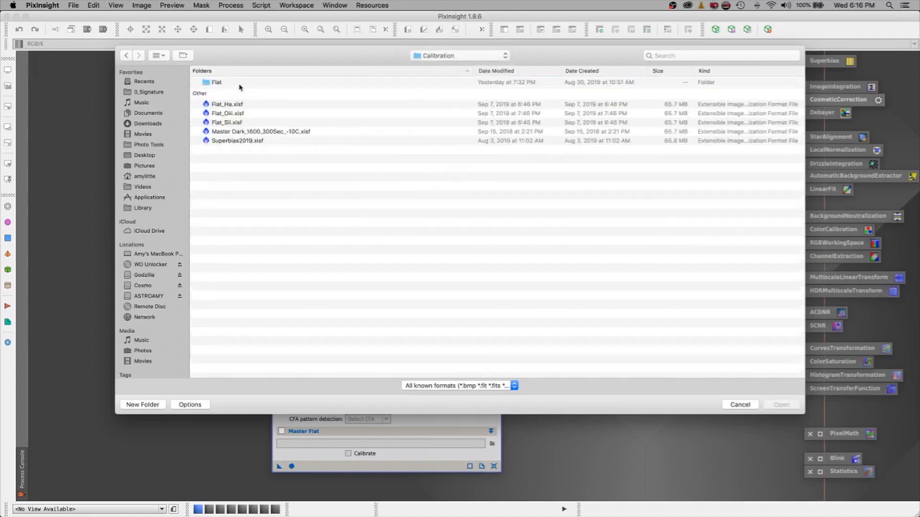
click(231, 142)
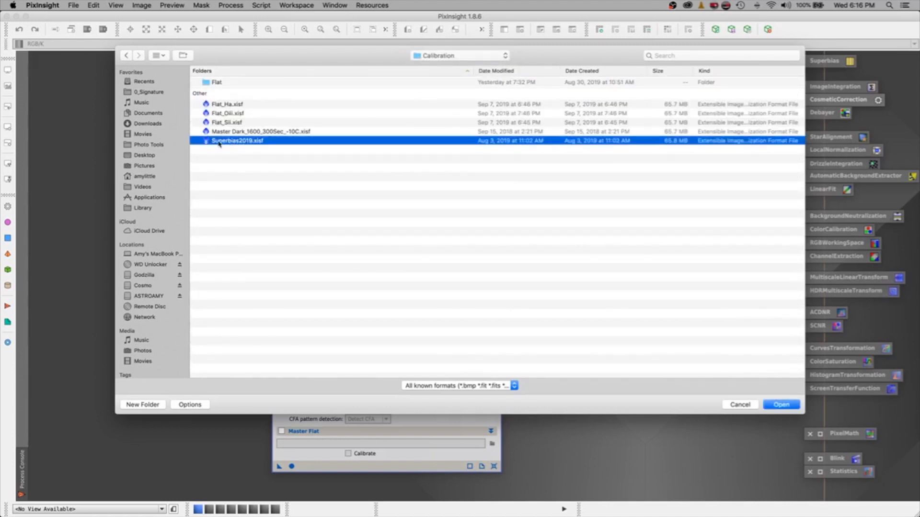
click(776, 405)
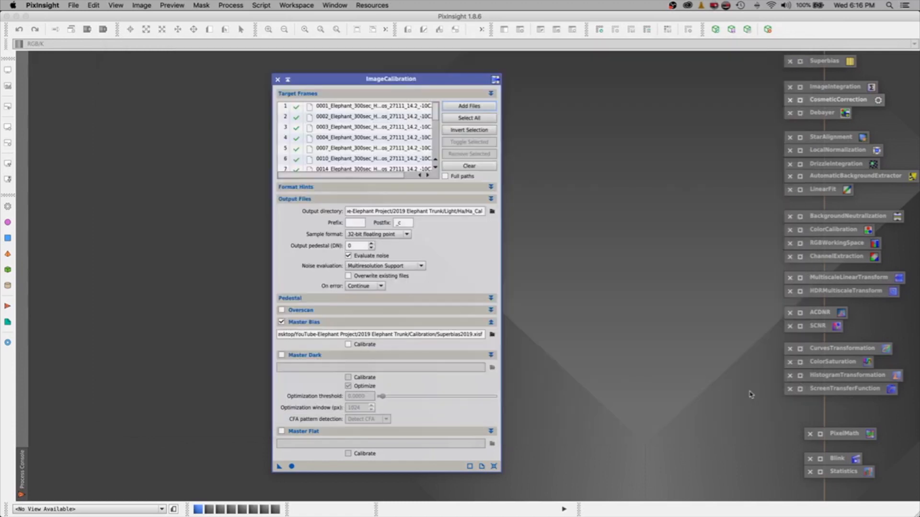
Enable the master dark and assign Master Dark_1600_300Sec_-10C.xisf from the Calibration folder.
click(281, 355)
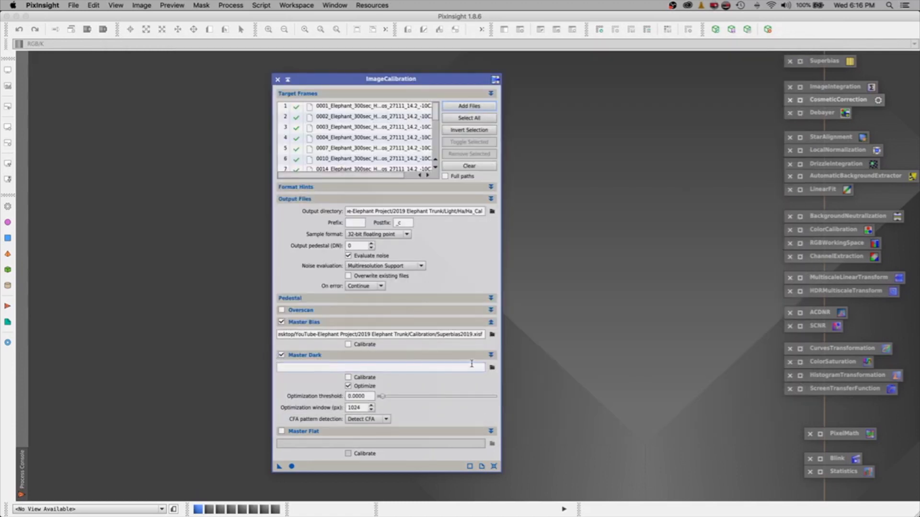
click(493, 368)
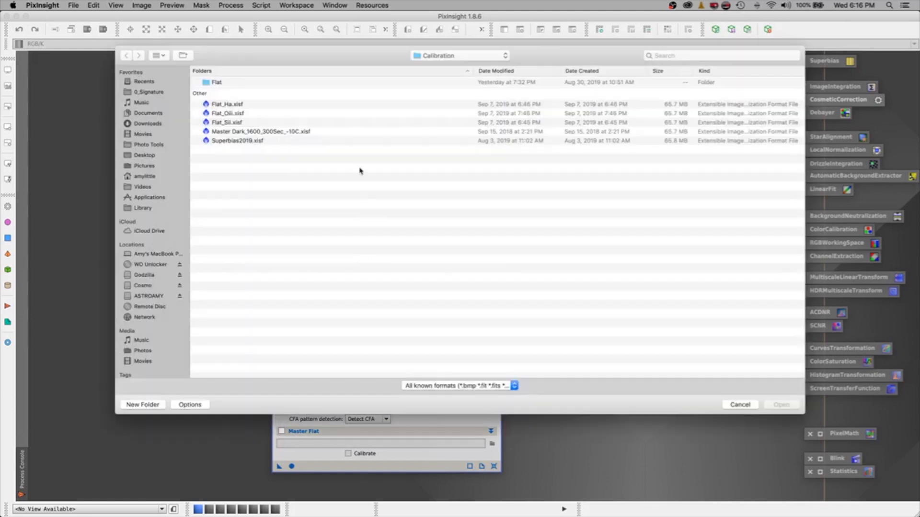
click(267, 132)
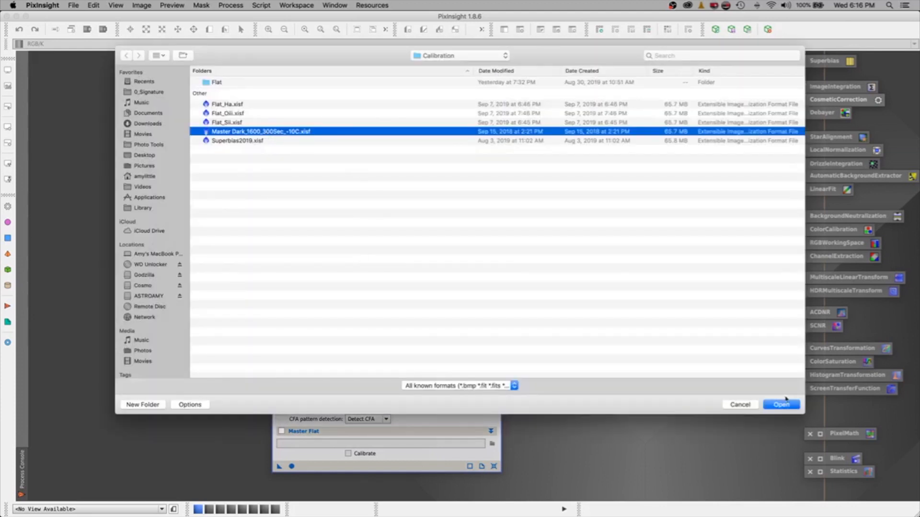
click(781, 405)
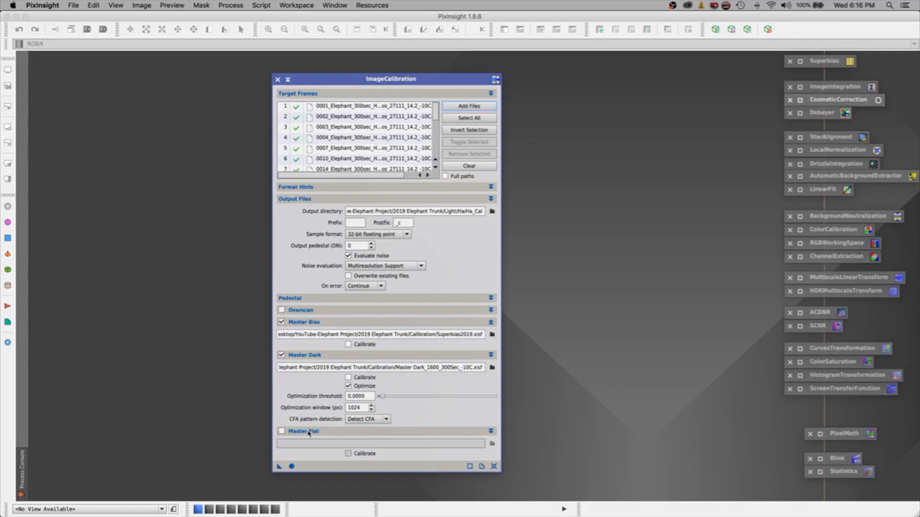
Enable the master flat and assign Flat_Ha.xisf from the Calibration folder.
click(285, 433)
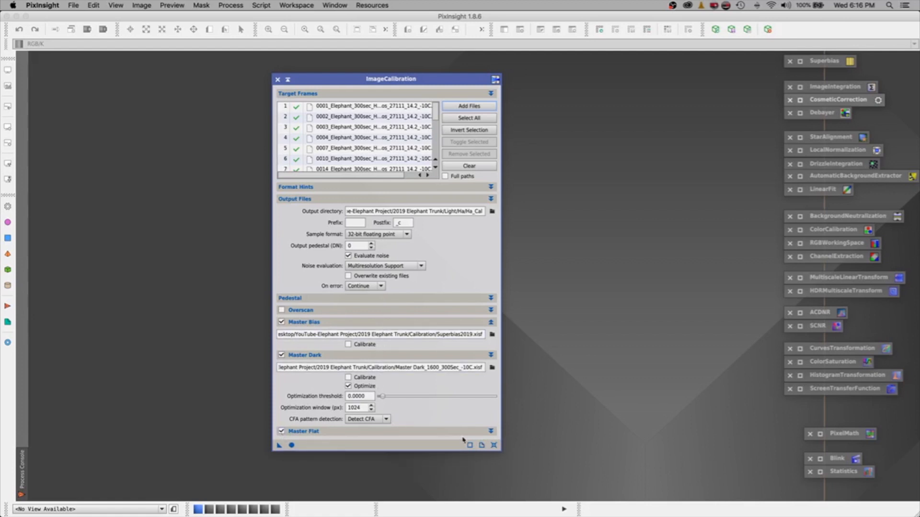
click(491, 432)
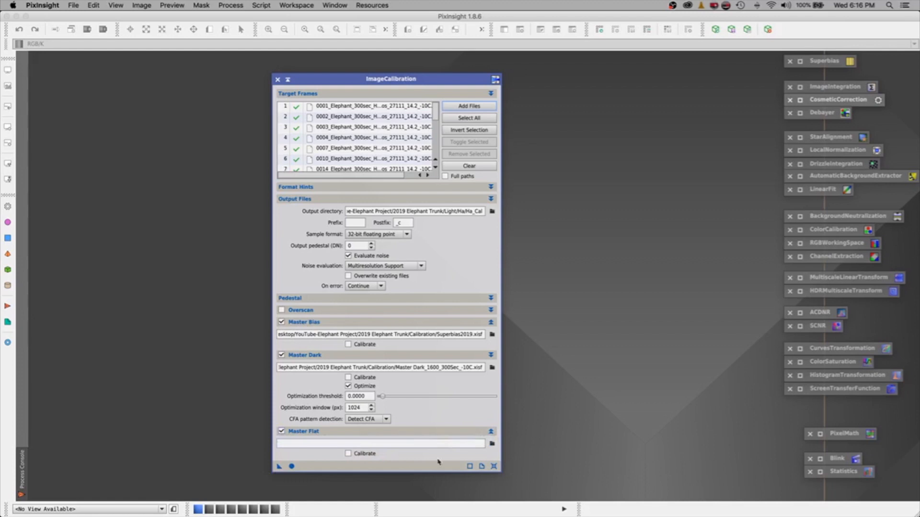
click(492, 444)
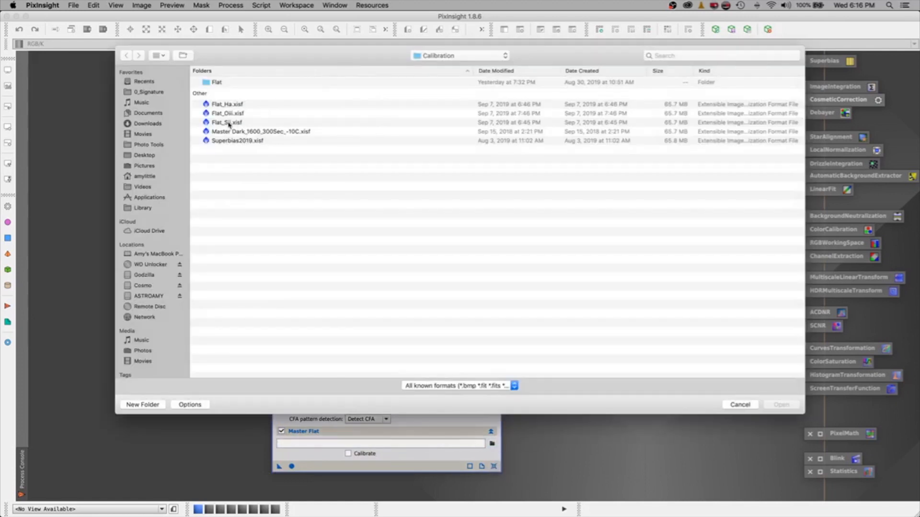
click(224, 104)
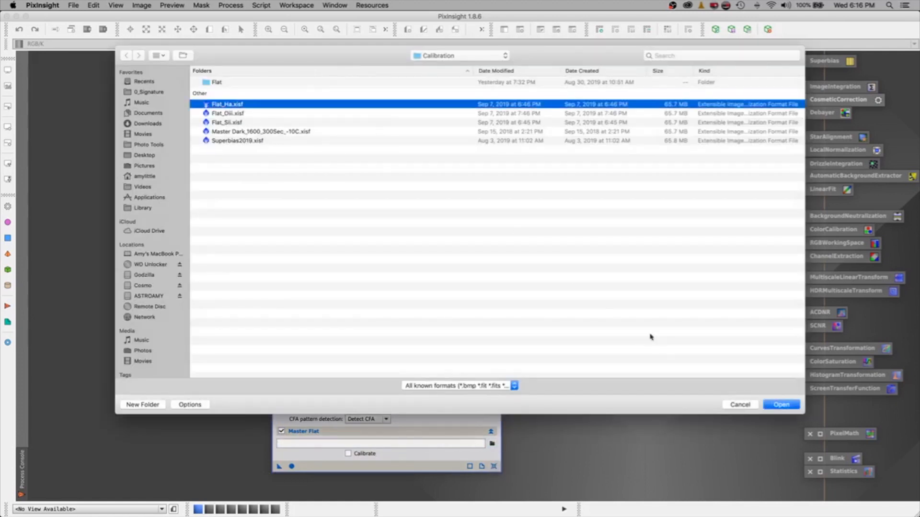
click(778, 405)
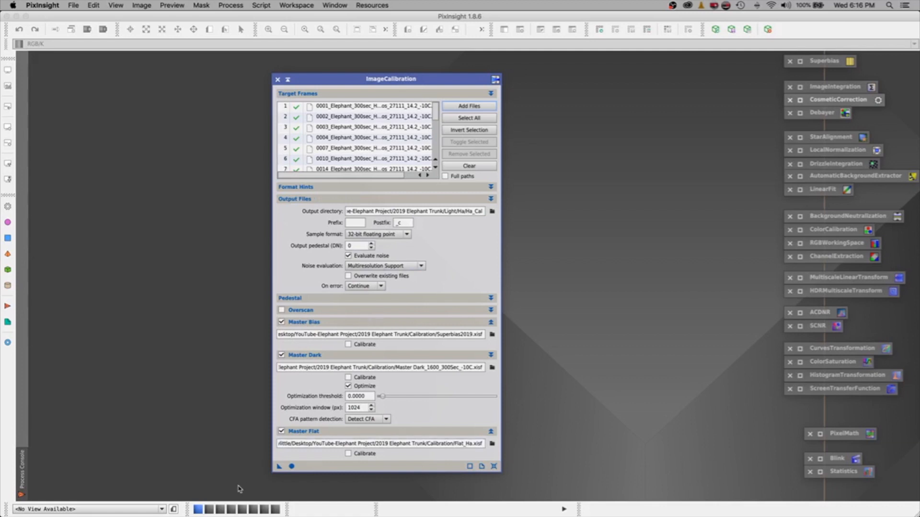
Run the calibration on all the Ha target frames and return to the ImageCalibration dialog.
click(292, 467)
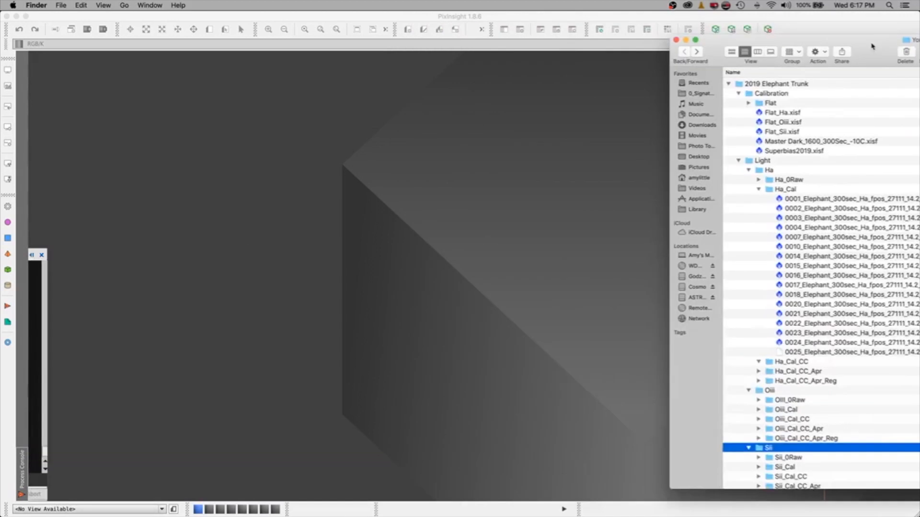
click(393, 75)
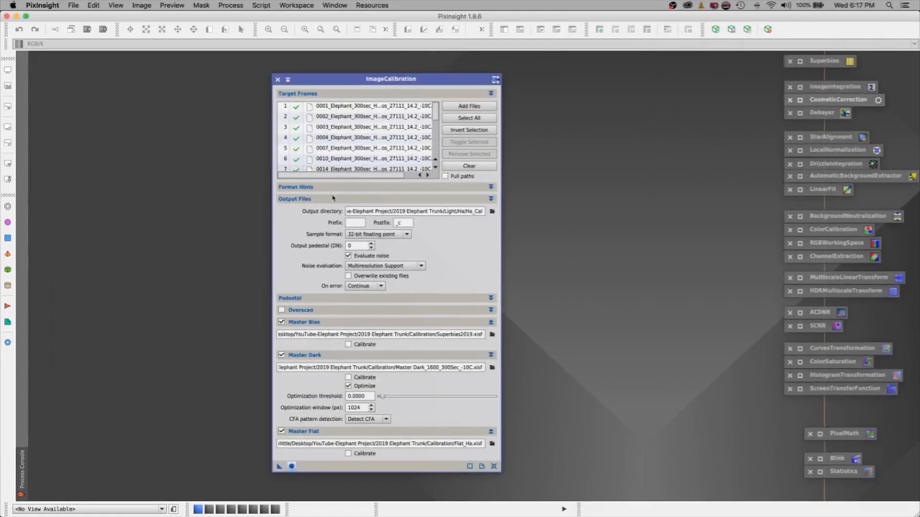
Clear the target frames list in ImageCalibration and collapse the dialog back to its workspace icon.
click(459, 167)
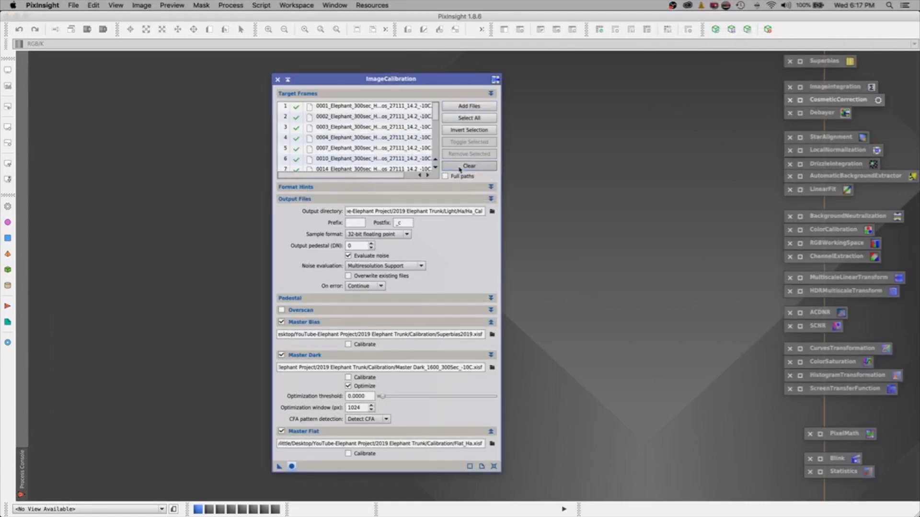
click(459, 166)
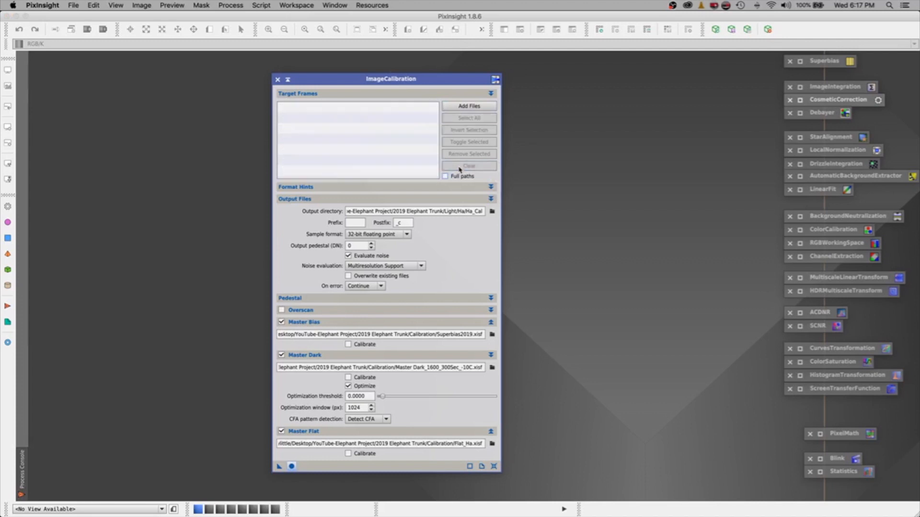
click(288, 79)
drag(391, 71, 356, 127)
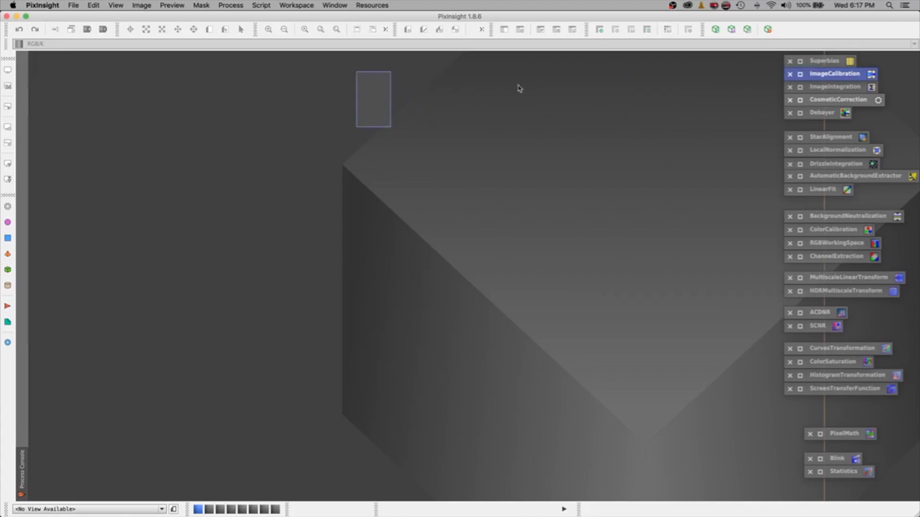
Open CosmeticCorrection from its workspace icon and add all the calibrated Ha frames from the Ha_Cal folder as target frames.
click(801, 101)
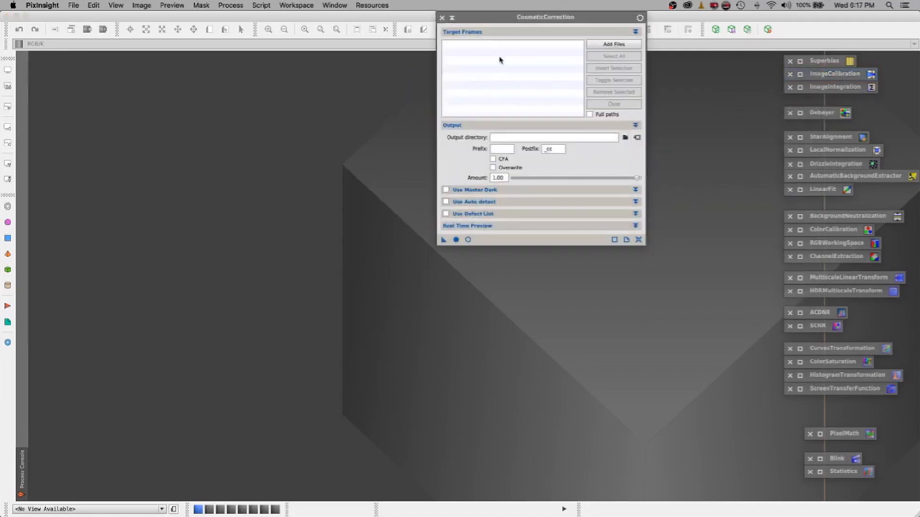
drag(546, 16, 372, 86)
click(433, 115)
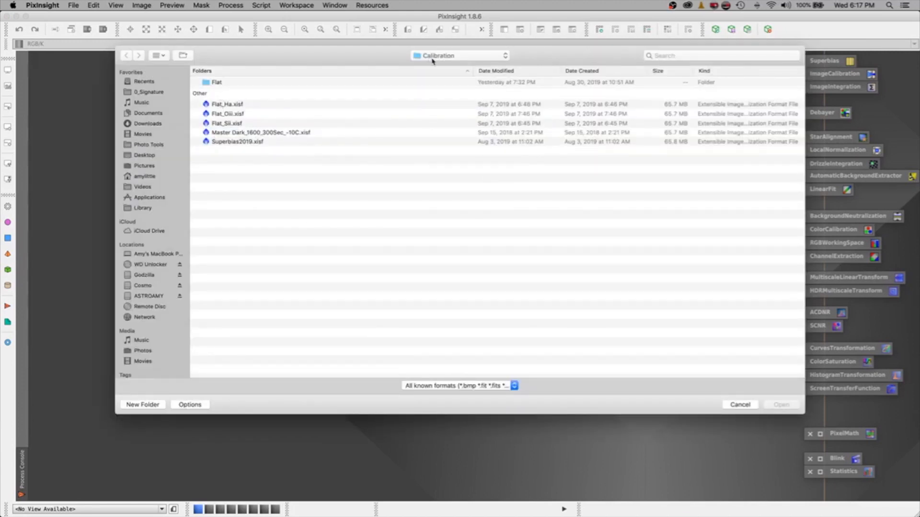
click(428, 59)
click(351, 85)
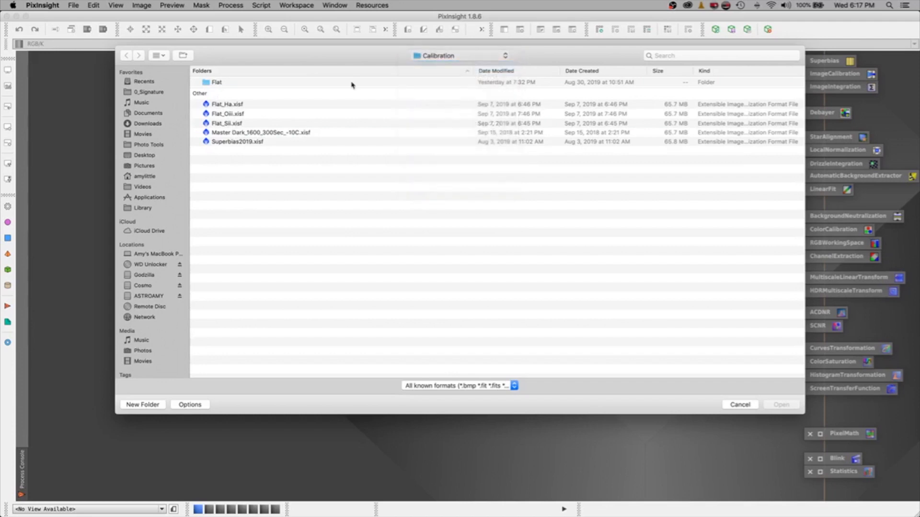
double_click(218, 92)
double_click(214, 83)
double_click(219, 92)
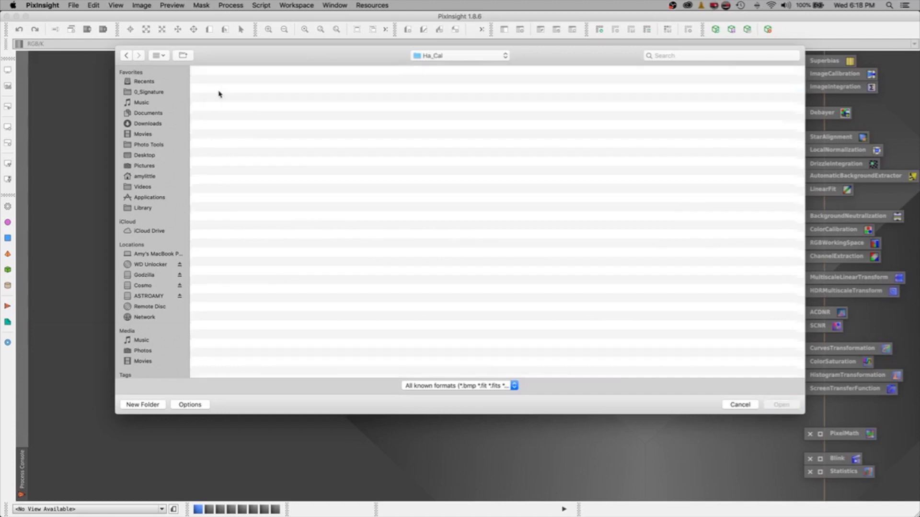
drag(398, 268, 341, 106)
drag(348, 62, 349, 62)
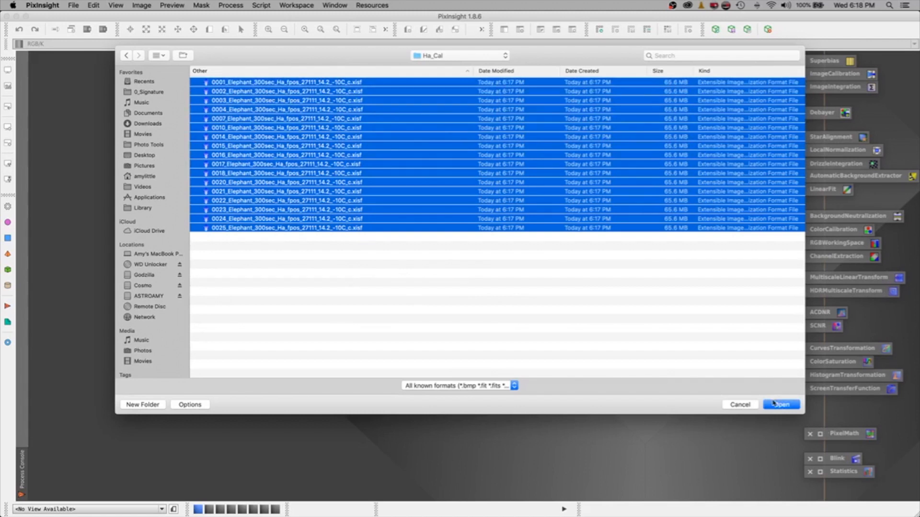
click(781, 406)
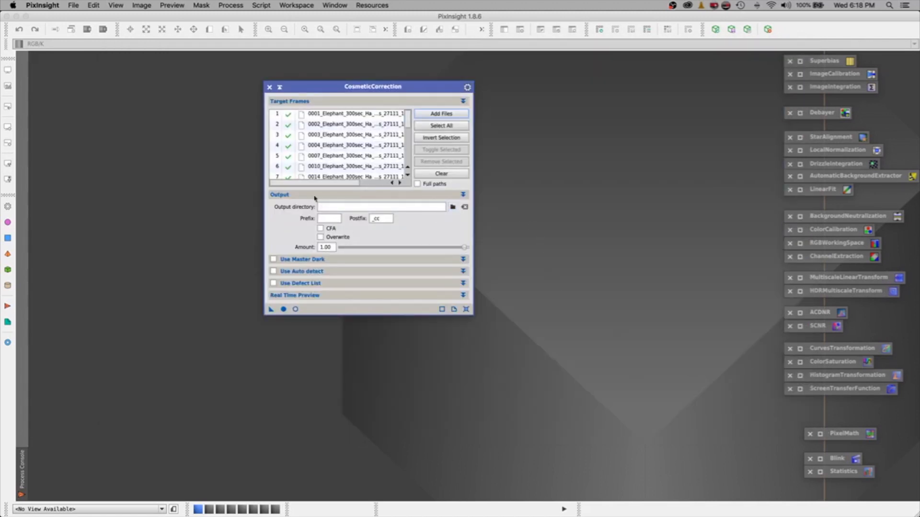
Set the CosmeticCorrection output directory to the Ha_Cal_CC folder inside the Ha folder.
click(452, 207)
click(434, 55)
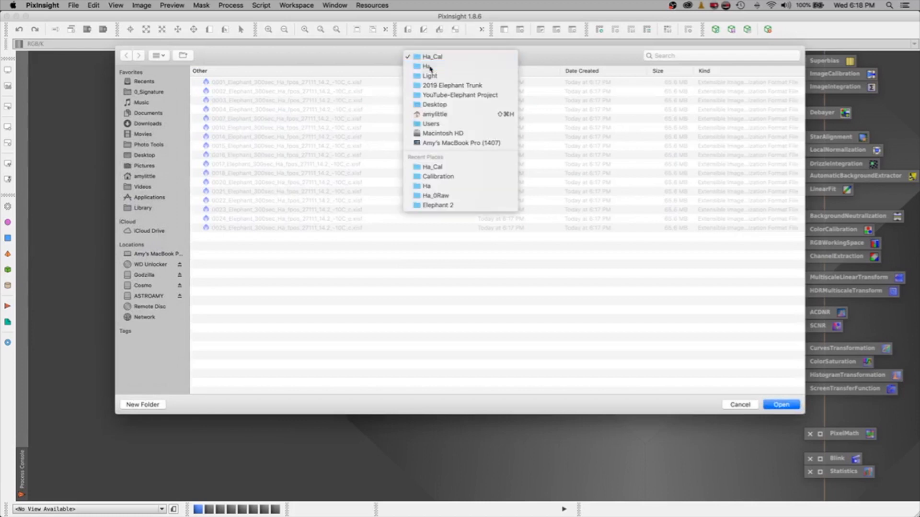
click(428, 64)
click(235, 102)
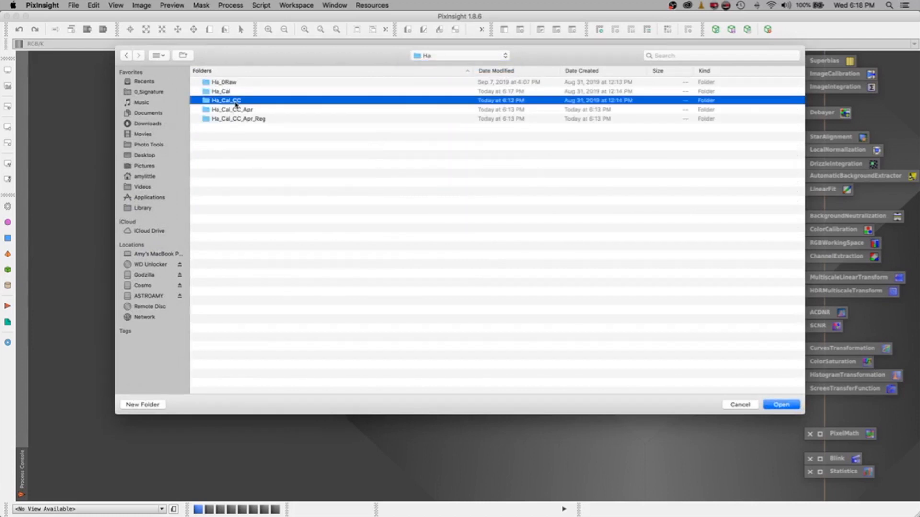
click(775, 404)
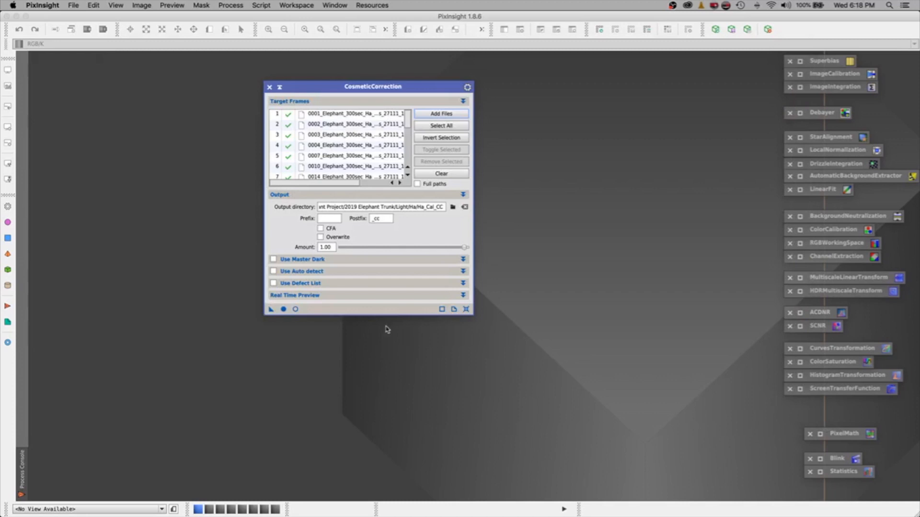
Enable Use Master Dark in CosmeticCorrection and assign Master Dark_1600_300Sec_-10C.xisf from the Calibration folder.
click(291, 261)
click(273, 259)
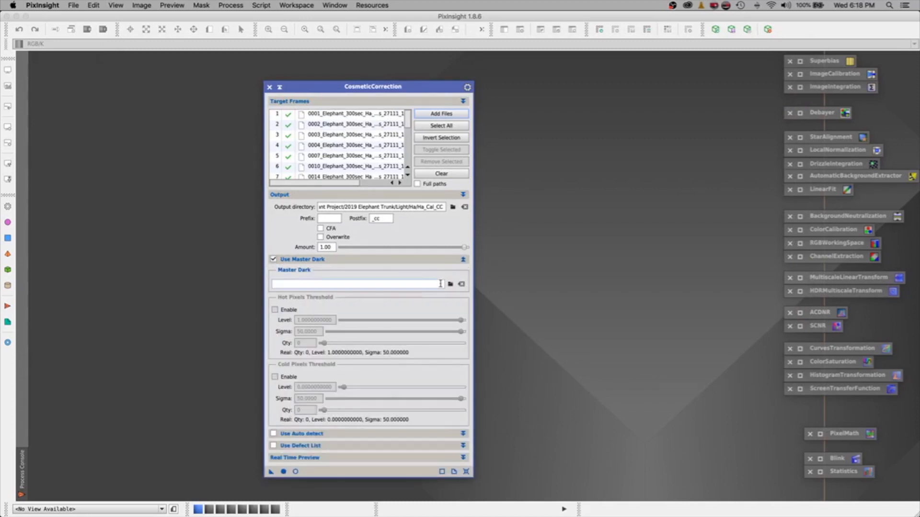
click(450, 284)
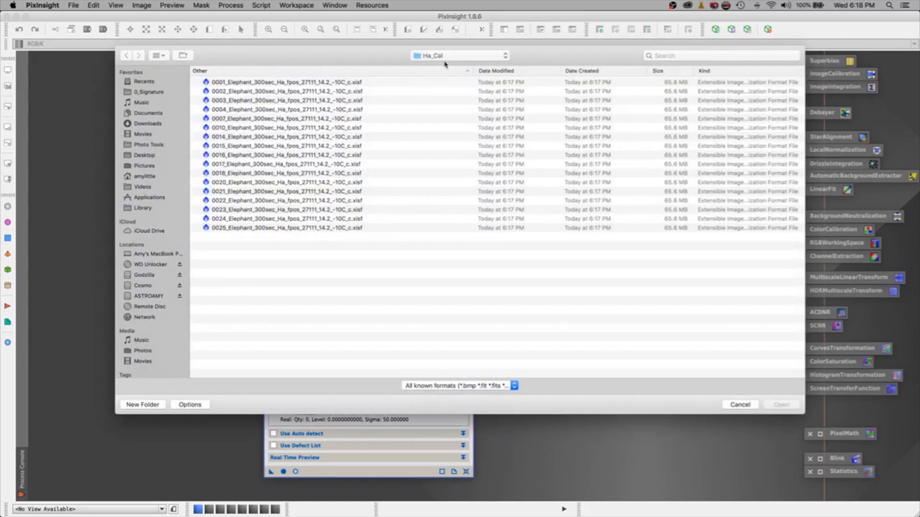
click(455, 58)
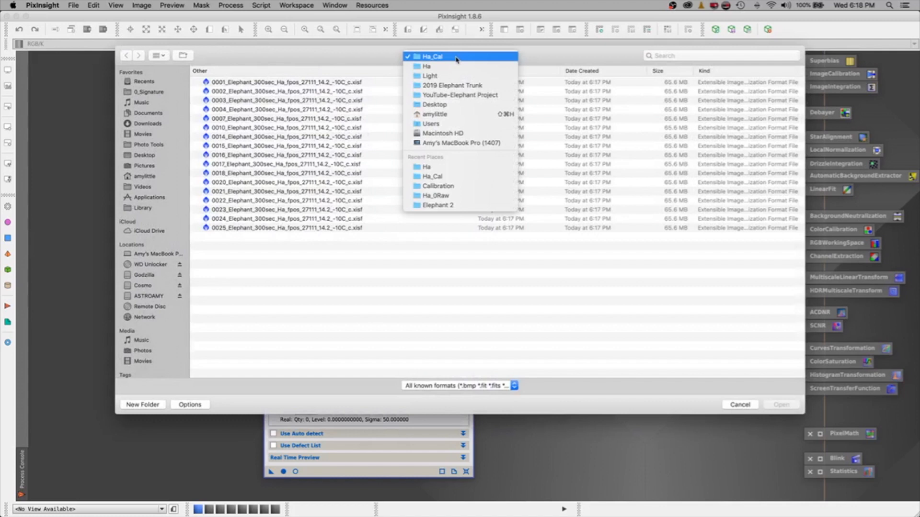
click(434, 87)
double_click(229, 85)
click(223, 132)
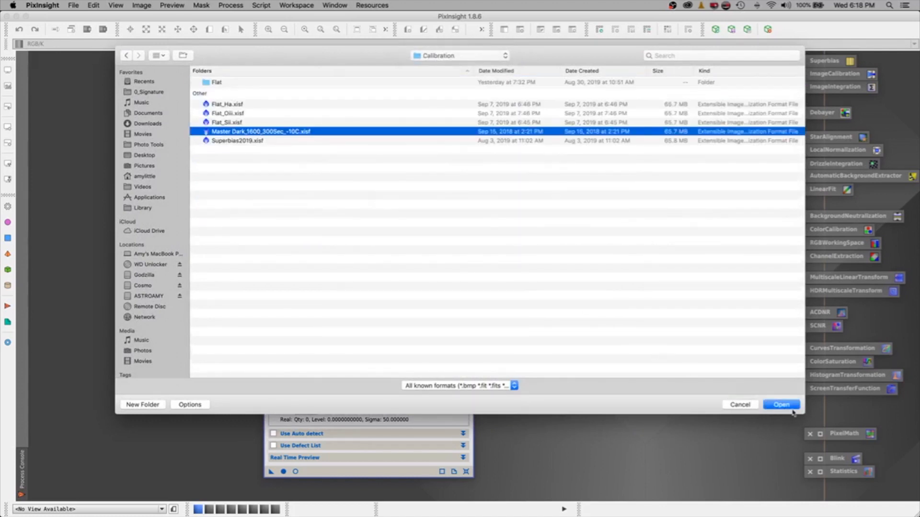
click(781, 406)
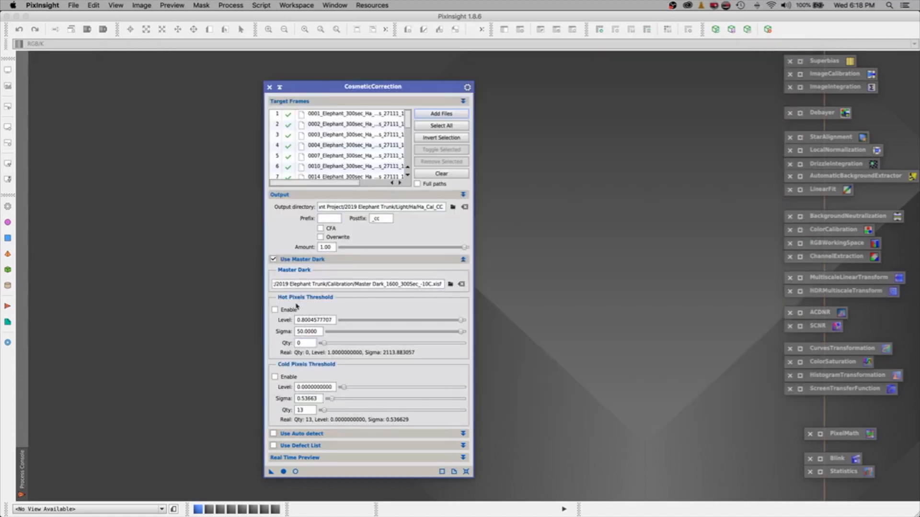
Make room beside the CosmeticCorrection dialog, open the first target frame (0001) and fit its stretched view in the window.
drag(391, 91, 700, 91)
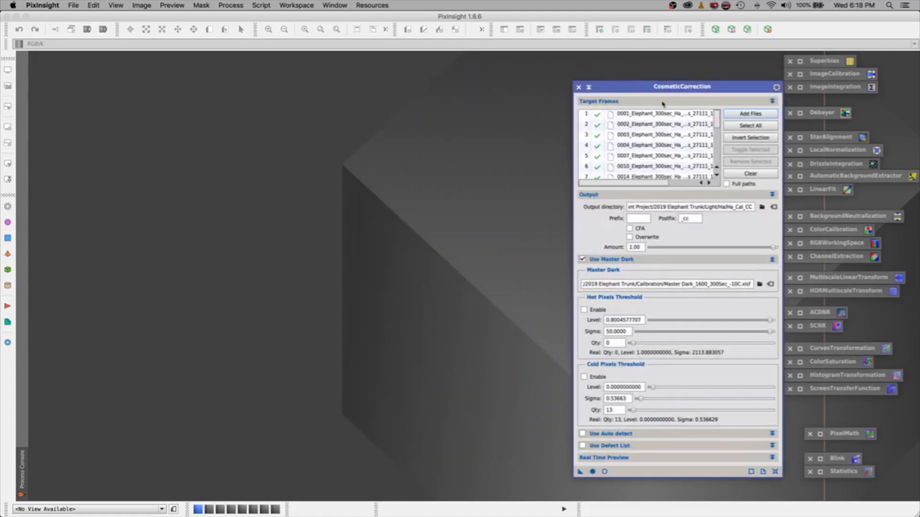
double_click(647, 116)
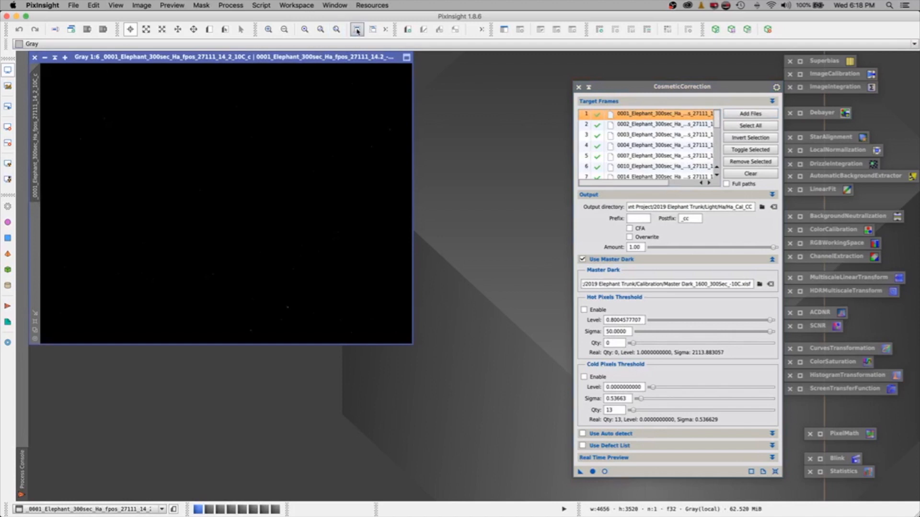
click(357, 29)
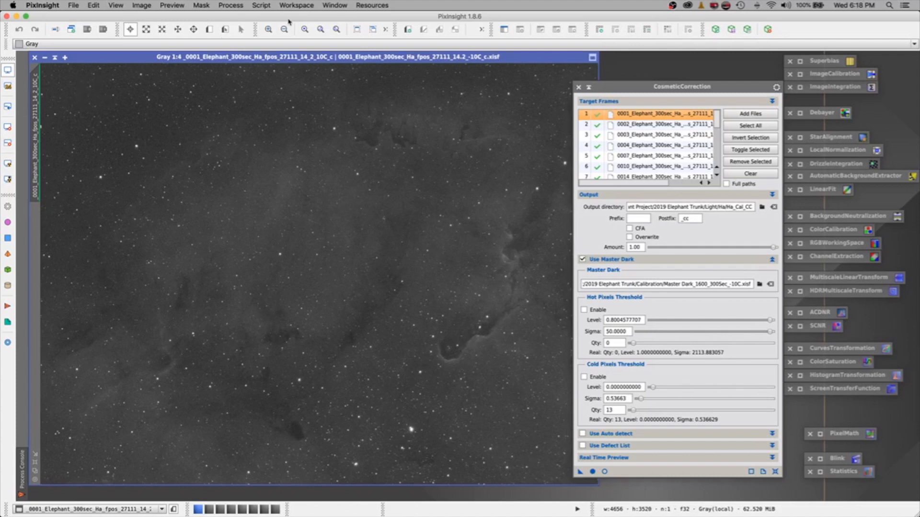
Examine the stars and background of frame 0001 for hot pixels at 4:1 magnification.
click(268, 32)
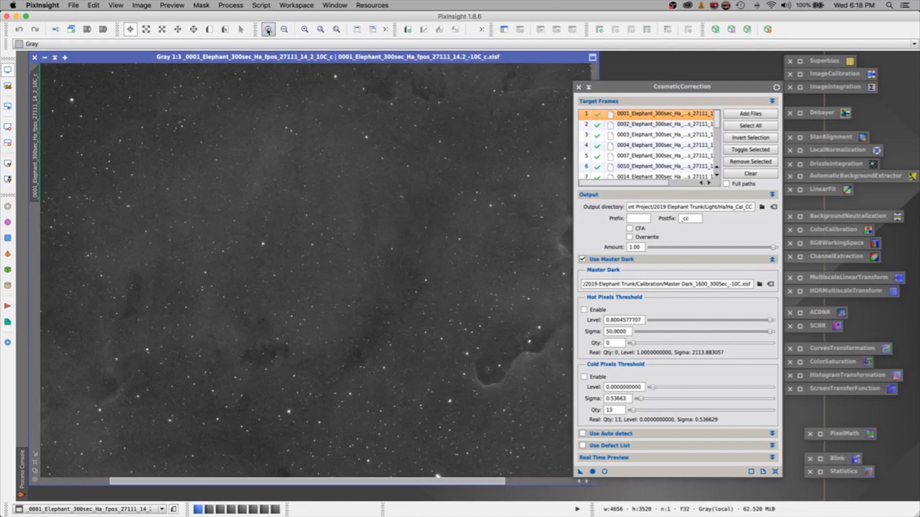
click(268, 32)
click(267, 32)
click(268, 32)
click(268, 32)
click(268, 32)
drag(308, 482, 36, 472)
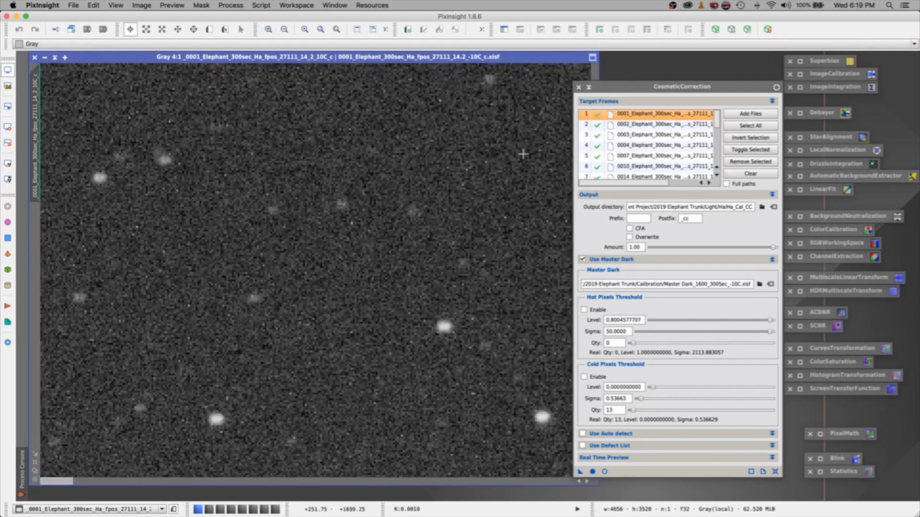
click(596, 72)
click(597, 72)
click(597, 73)
click(596, 73)
click(597, 73)
click(597, 73)
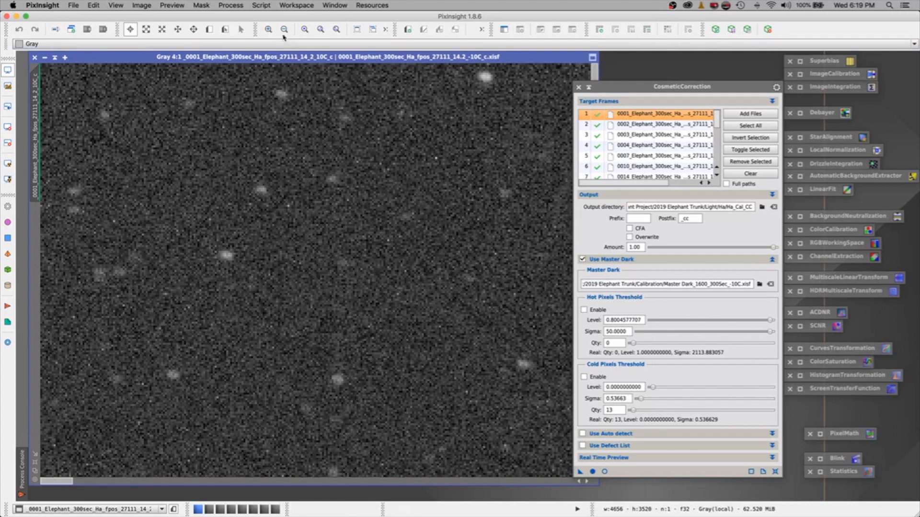
Define a preview of about 51 × 79 pixels on a mostly starless area of frame 0001 and show it at 11:1.
click(210, 31)
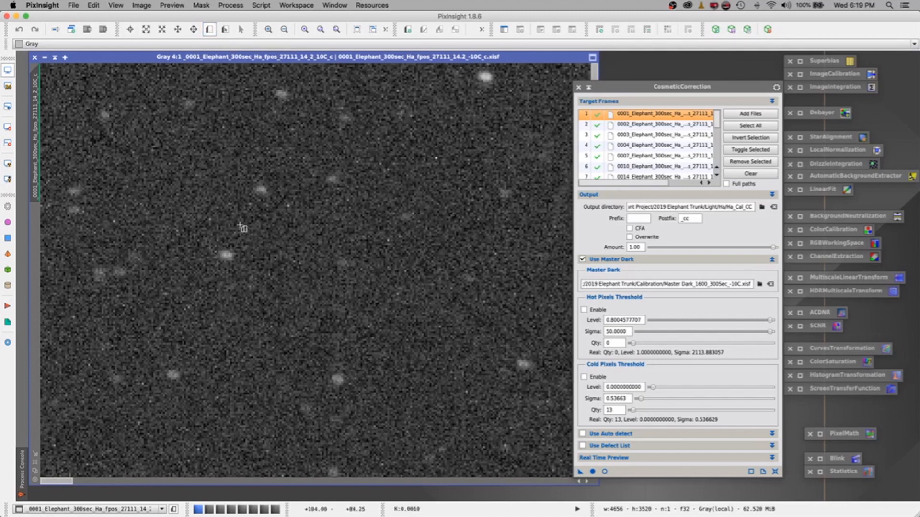
drag(238, 215, 336, 366)
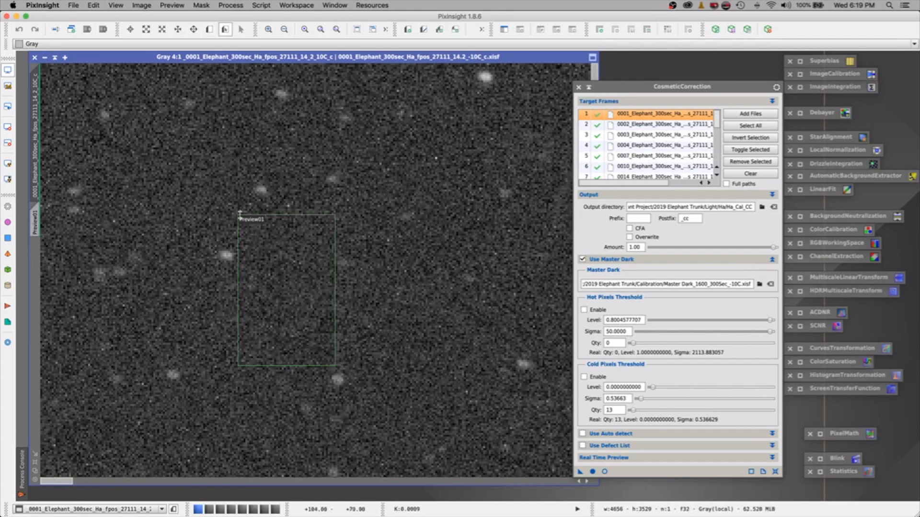
click(35, 221)
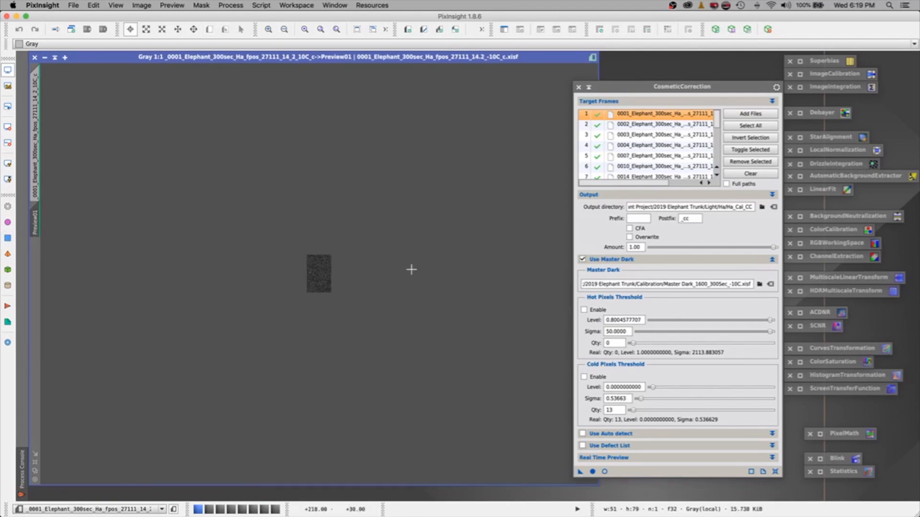
click(269, 30)
click(269, 29)
click(269, 30)
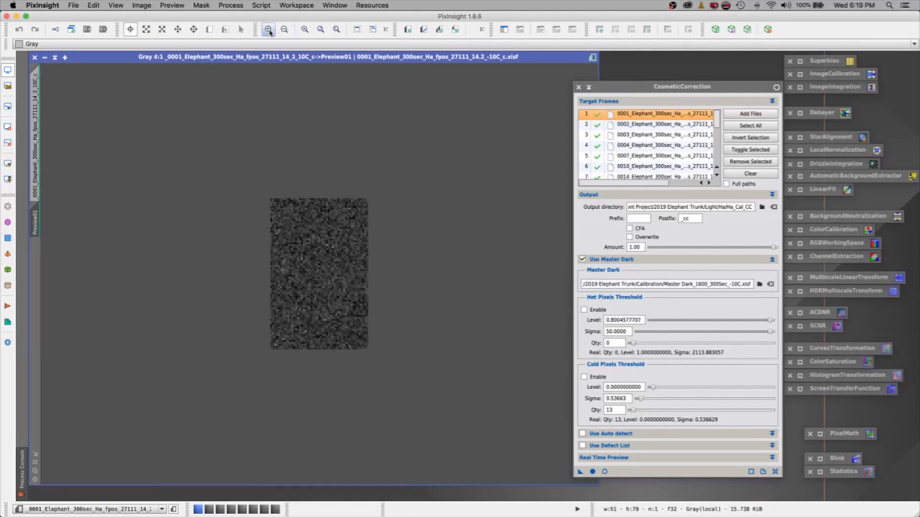
click(268, 30)
click(269, 30)
click(269, 30)
click(269, 30)
click(268, 30)
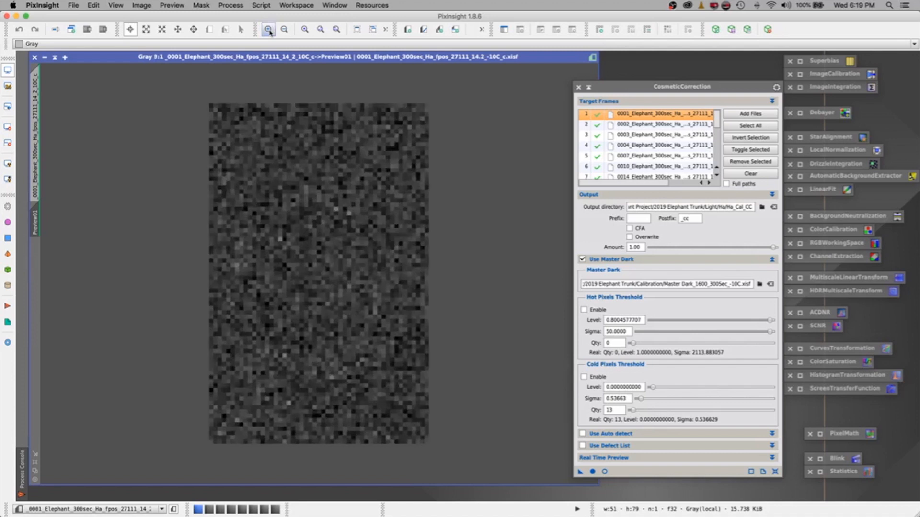
click(269, 30)
click(269, 29)
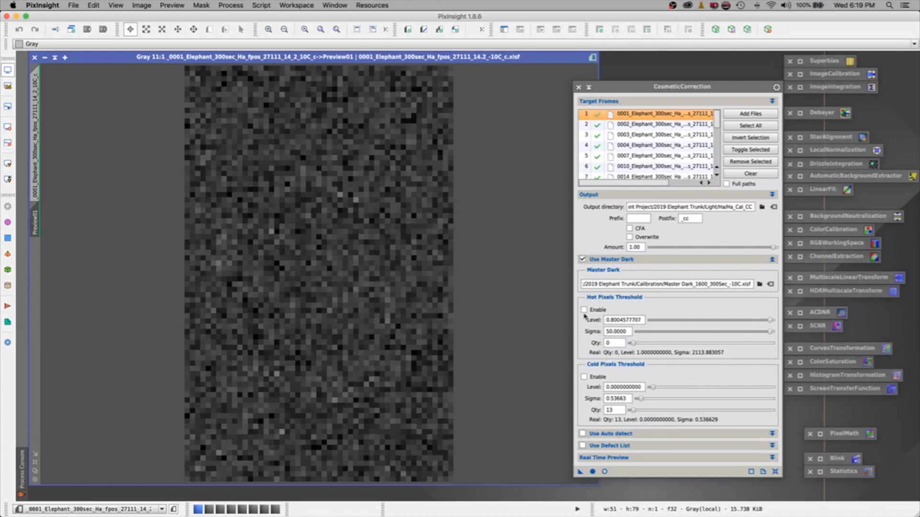
Start the real-time preview for CosmeticCorrection and enlarge its window to nearly cover the image window.
click(604, 473)
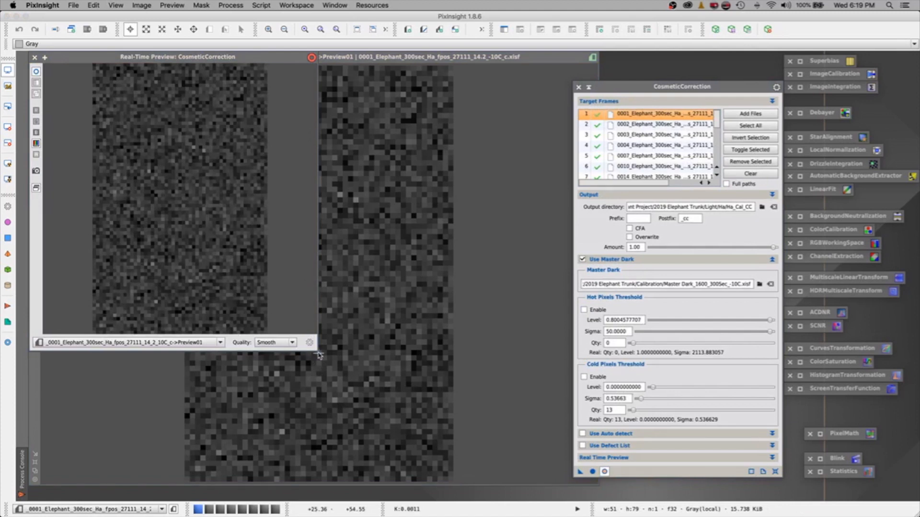
click(315, 351)
drag(316, 352, 562, 485)
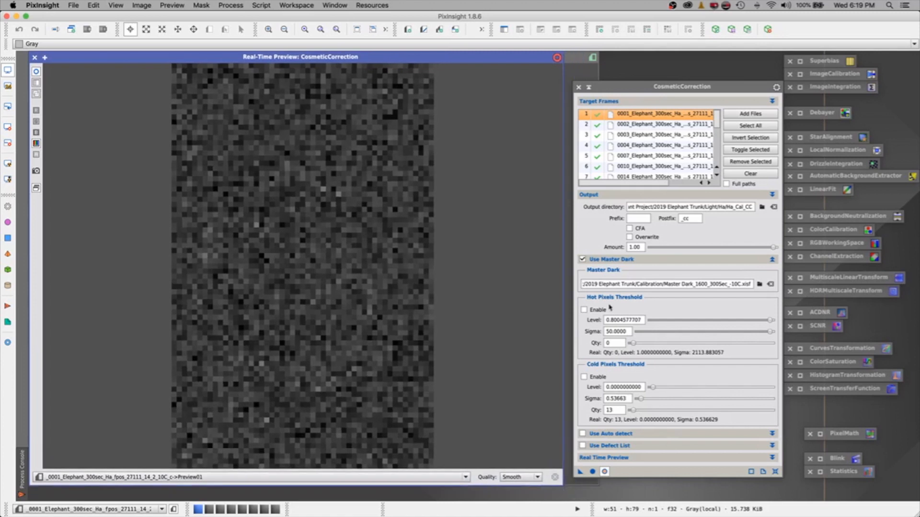
Enable the hot and cold pixel thresholds and lower the hot pixel sigma to 3.13653 while checking the real-time preview.
click(584, 310)
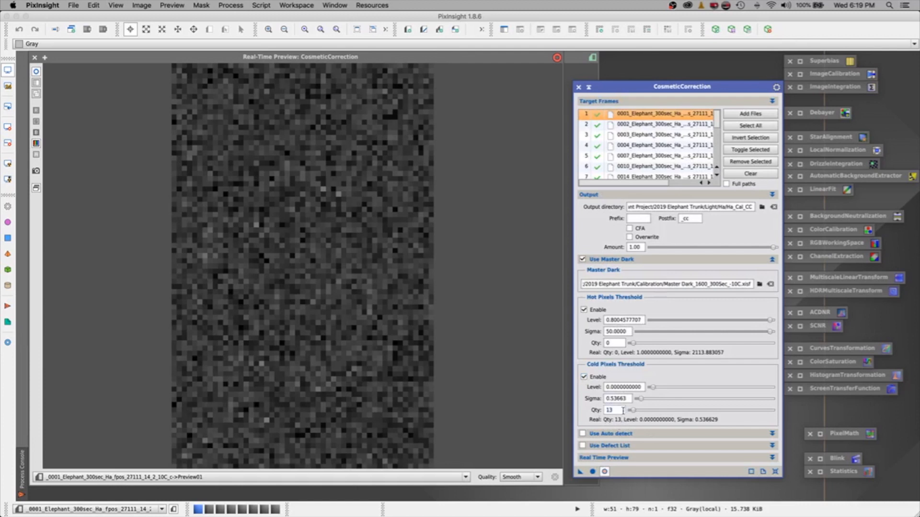
click(769, 334)
drag(770, 334, 654, 338)
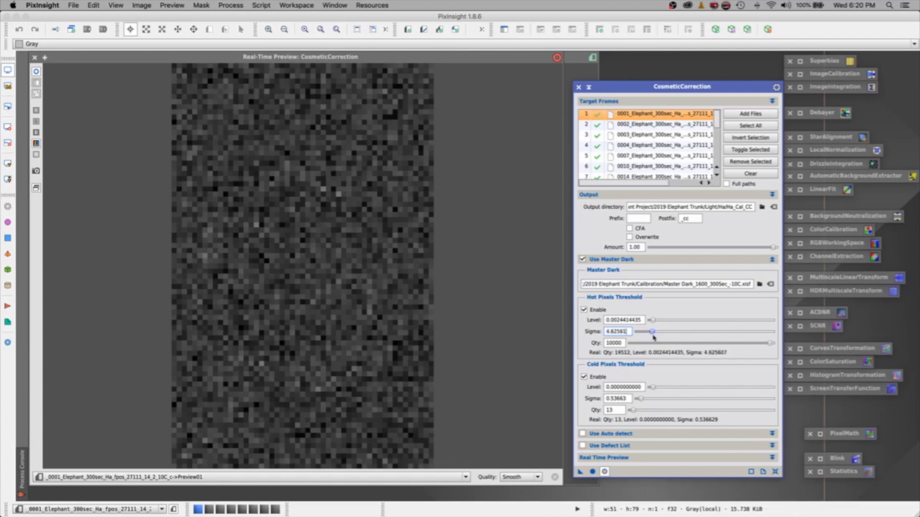
drag(654, 337, 656, 337)
drag(652, 338, 650, 338)
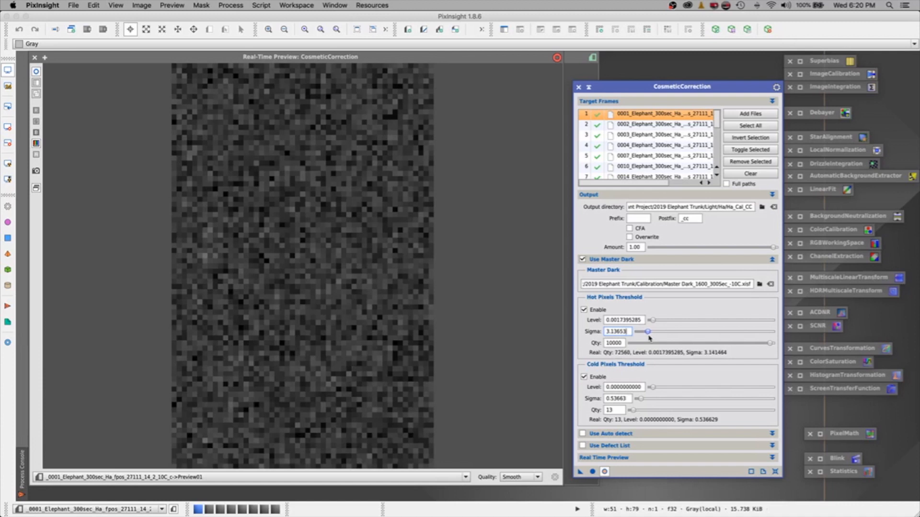
drag(650, 338, 649, 337)
Compare the real-time preview with hot pixel correction off and on, leaving the correction enabled.
click(584, 310)
click(584, 311)
click(585, 310)
click(584, 310)
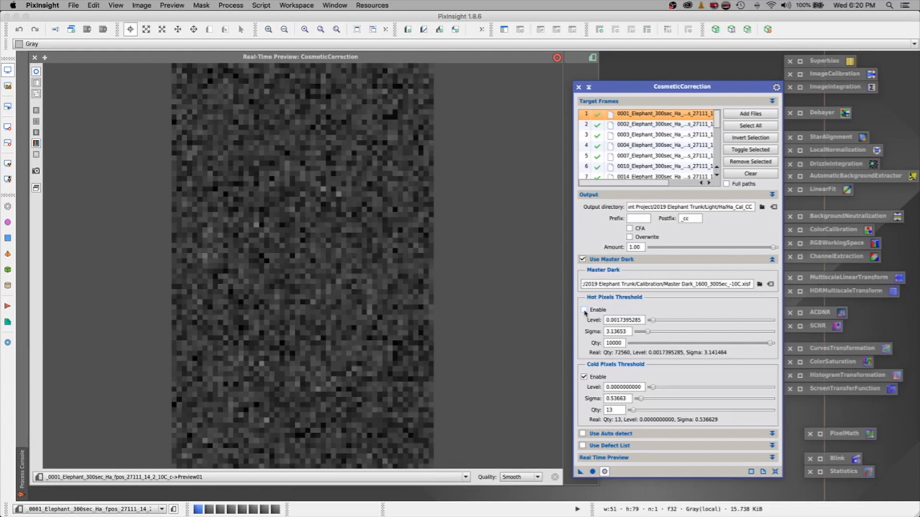
click(584, 311)
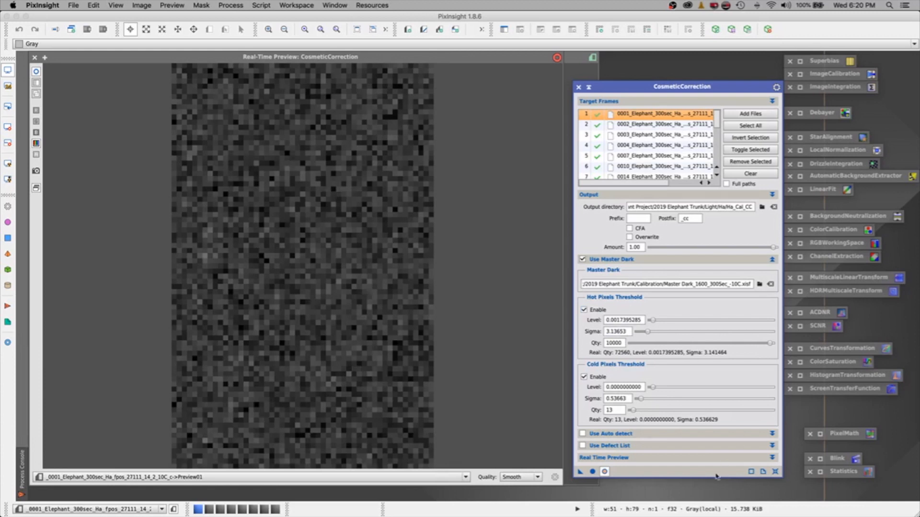
Run CosmeticCorrection on all the target frames and dismiss the process console.
click(593, 472)
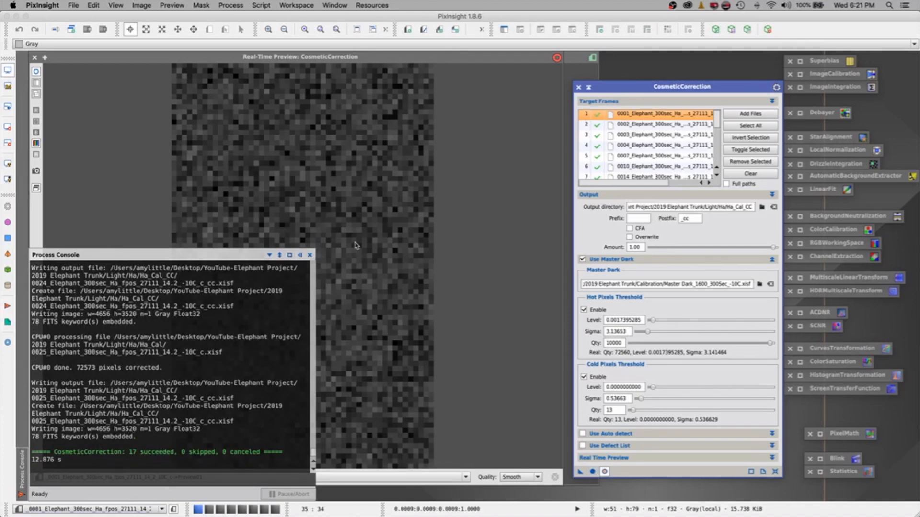
click(430, 127)
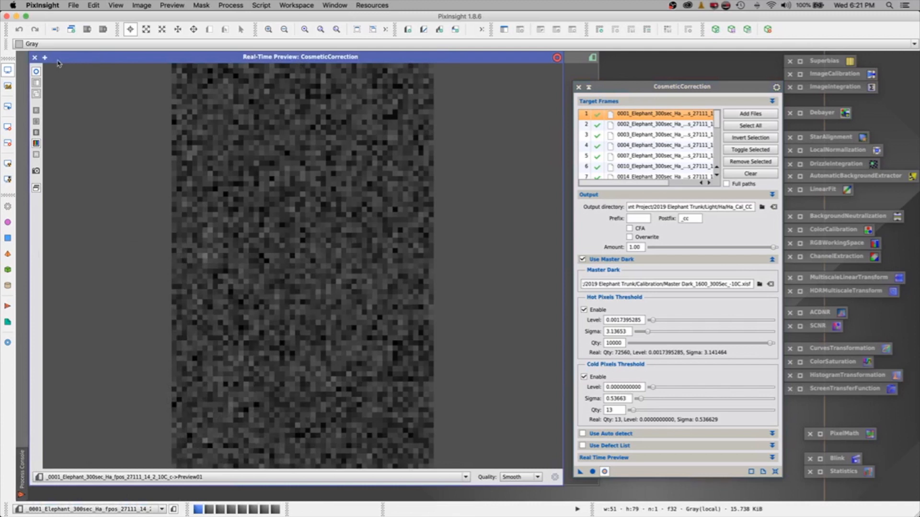
Close the real-time preview and the open Ha image, clear the CosmeticCorrection target frames and collapse its window.
click(34, 58)
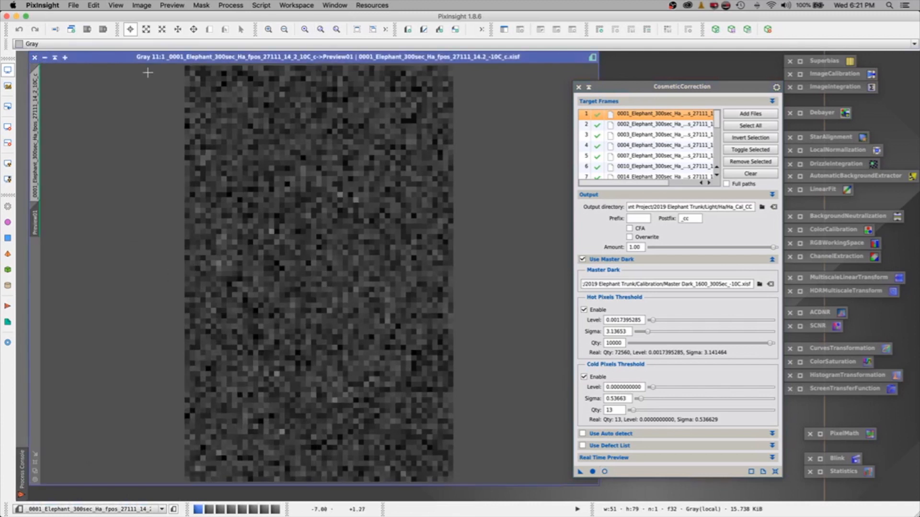
click(34, 58)
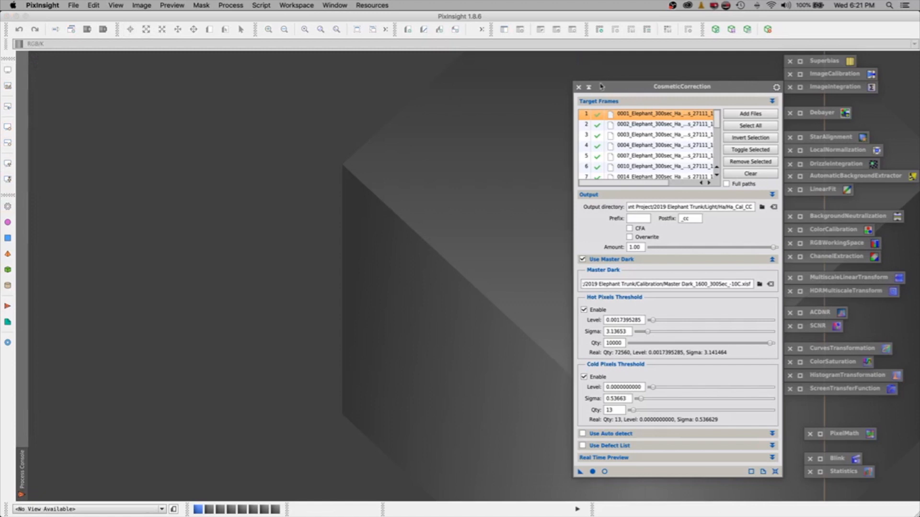
click(737, 176)
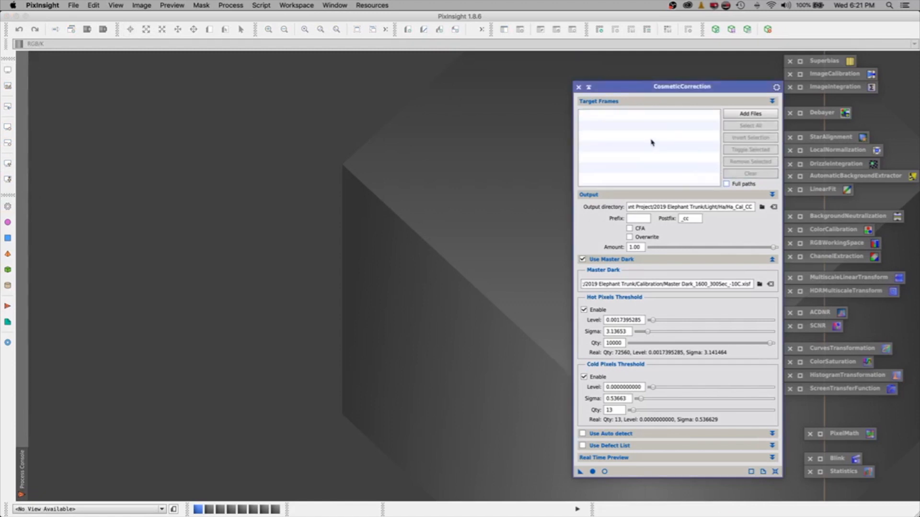
click(589, 88)
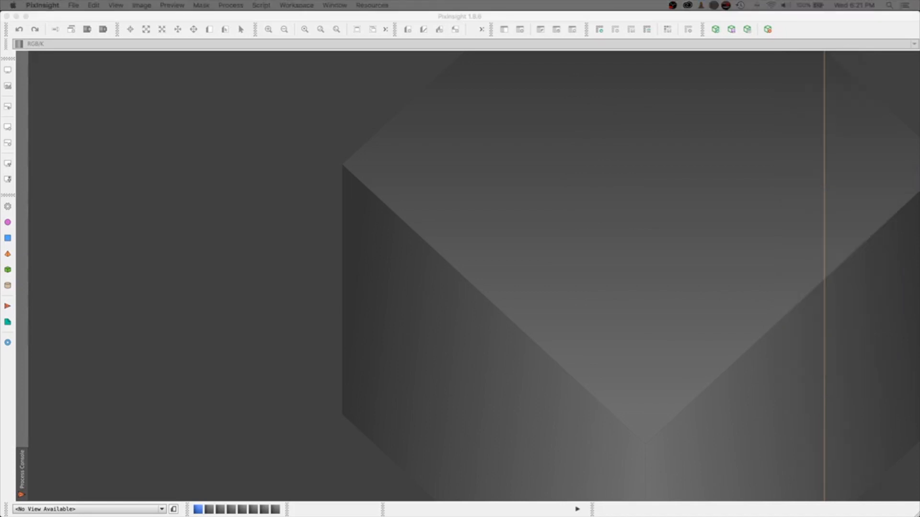
Switch to Finder to check the output files in Ha_Cal and Ha_Cal_CC, collapse both folders and return to PixInsight.
drag(919, 25, 426, 29)
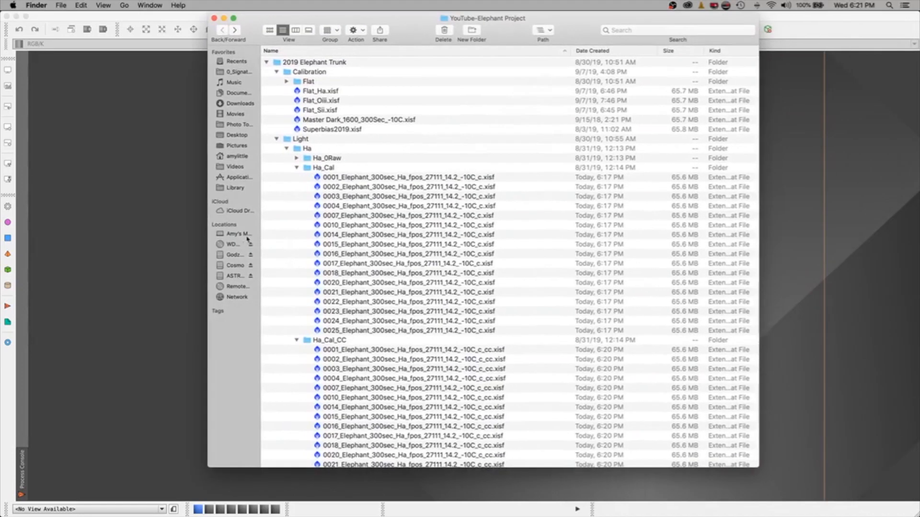
click(296, 168)
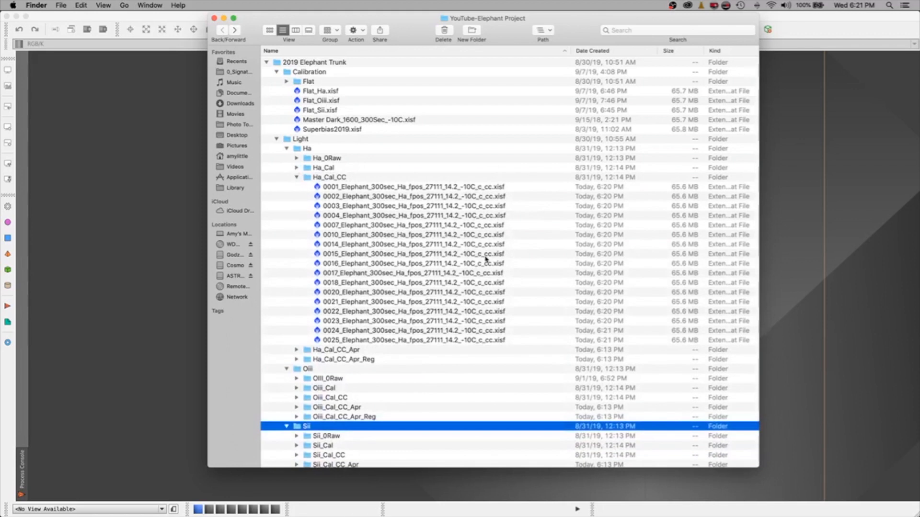
click(296, 177)
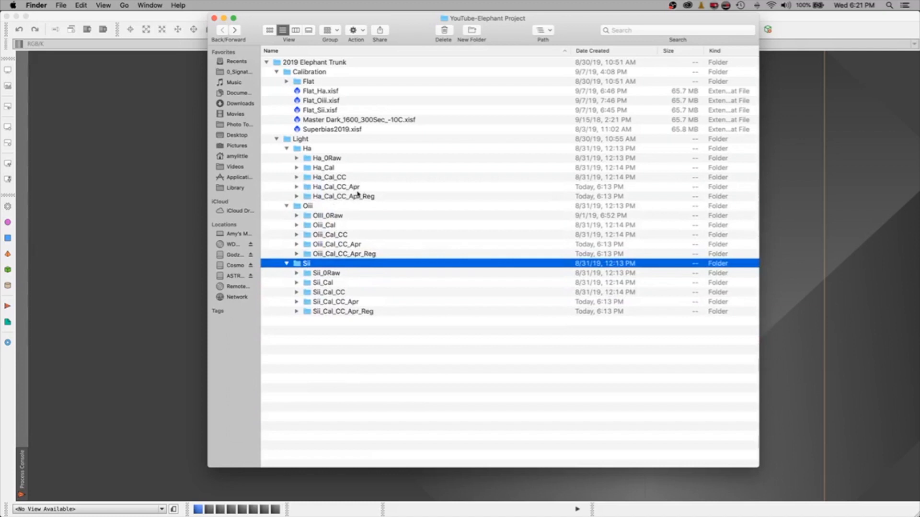
drag(407, 26, 919, 57)
drag(353, 166, 340, 145)
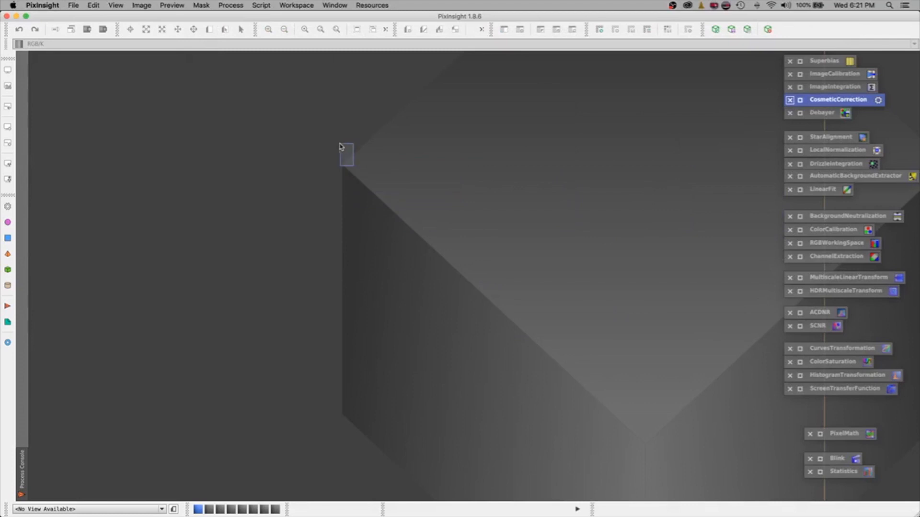
Open the SubframeSelector batch processing script, clear its old target subframes and move its window clear of the process icons.
click(233, 5)
mouse_move(261, 5)
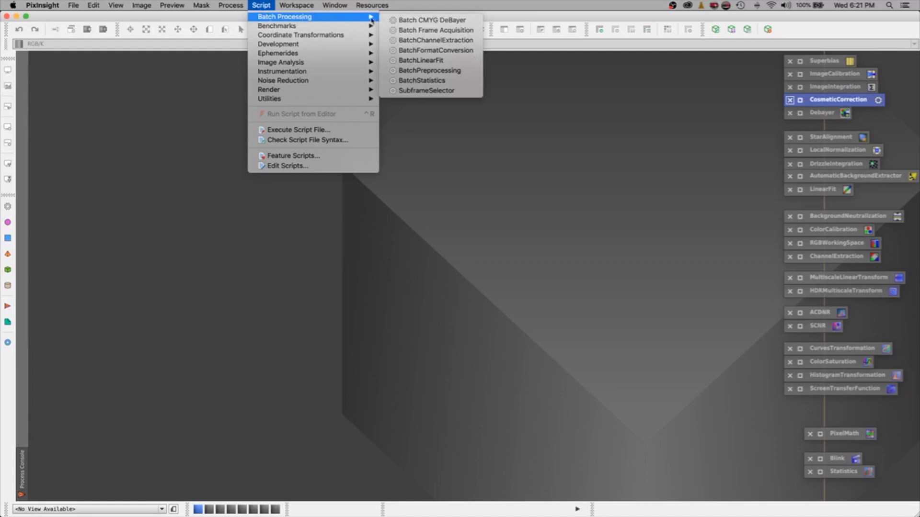
click(425, 92)
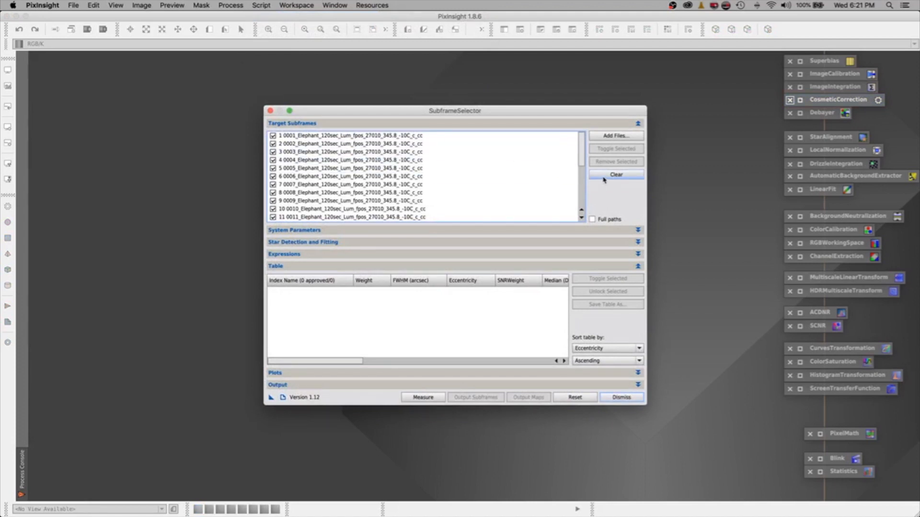
click(603, 178)
drag(511, 115, 442, 70)
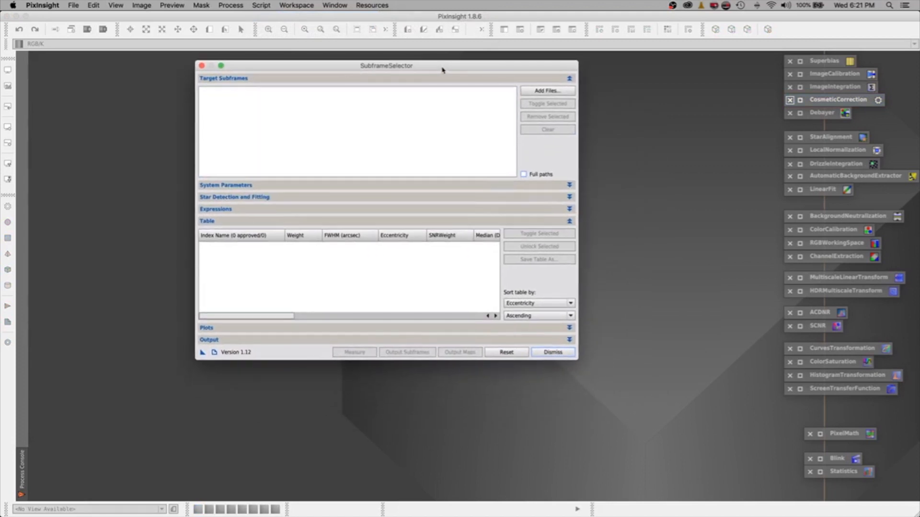
Add all the Ha frames from the 2019 Elephant Trunk/Light/Ha/Ha_Cal_CC folder as target subframes.
click(540, 91)
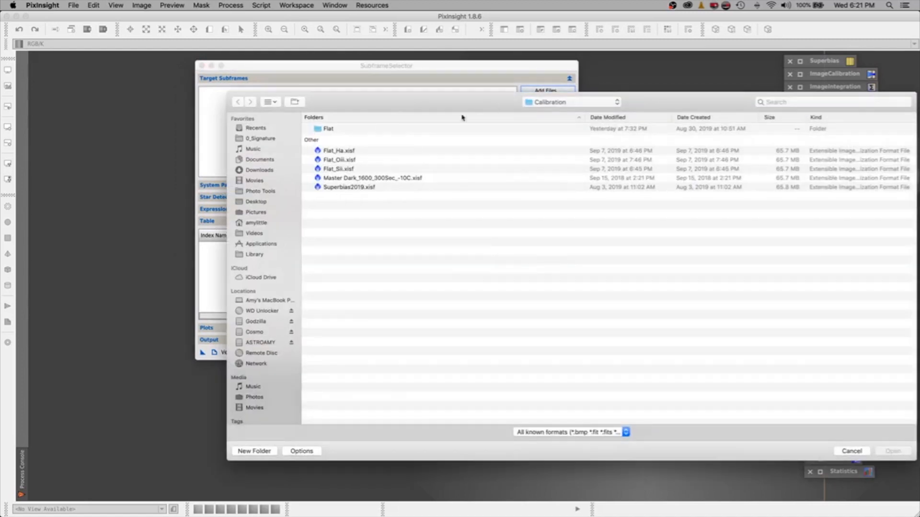
click(556, 105)
click(556, 112)
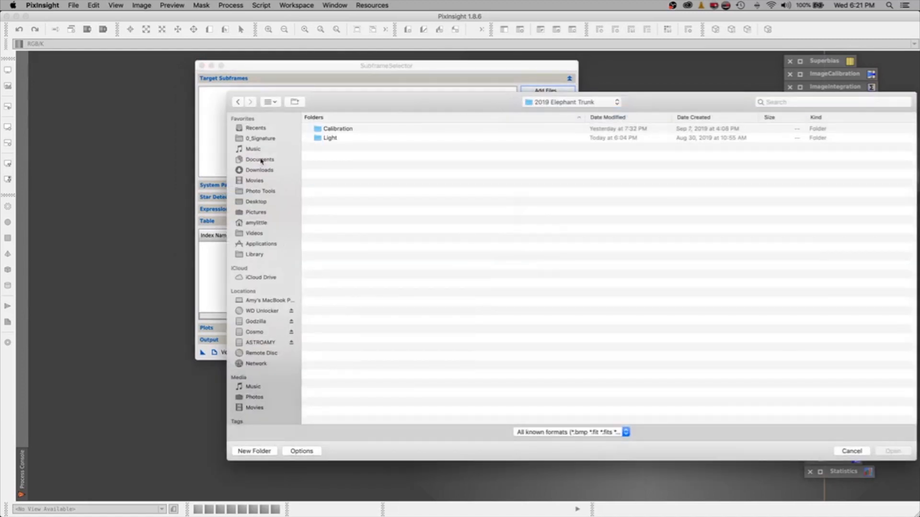
double_click(318, 138)
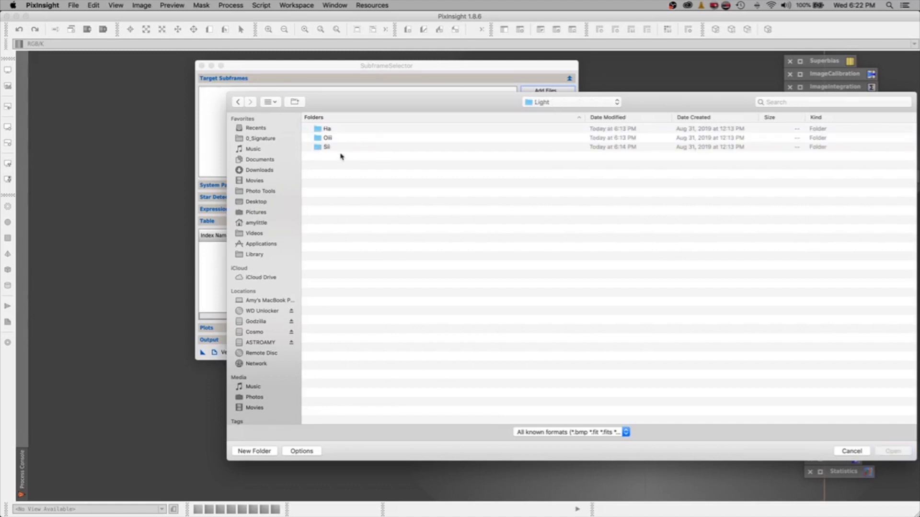
double_click(317, 129)
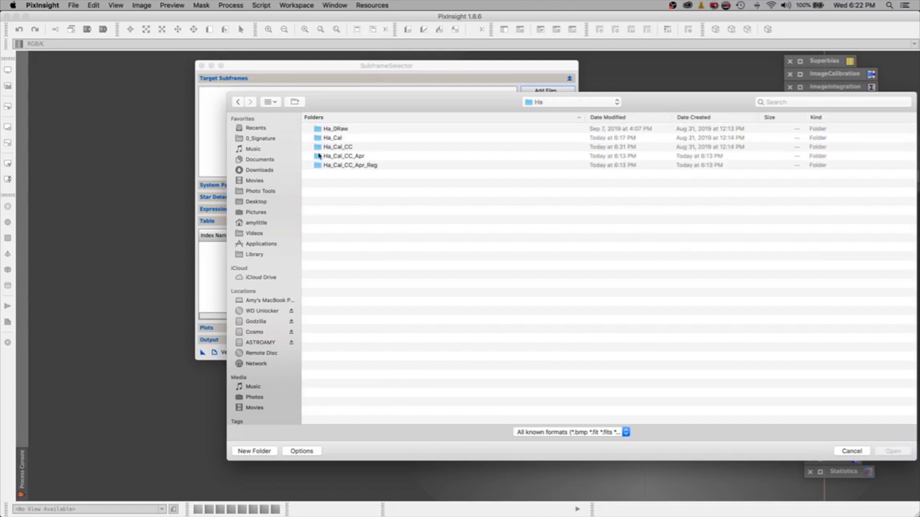
double_click(320, 148)
drag(496, 303, 429, 144)
drag(428, 108, 428, 106)
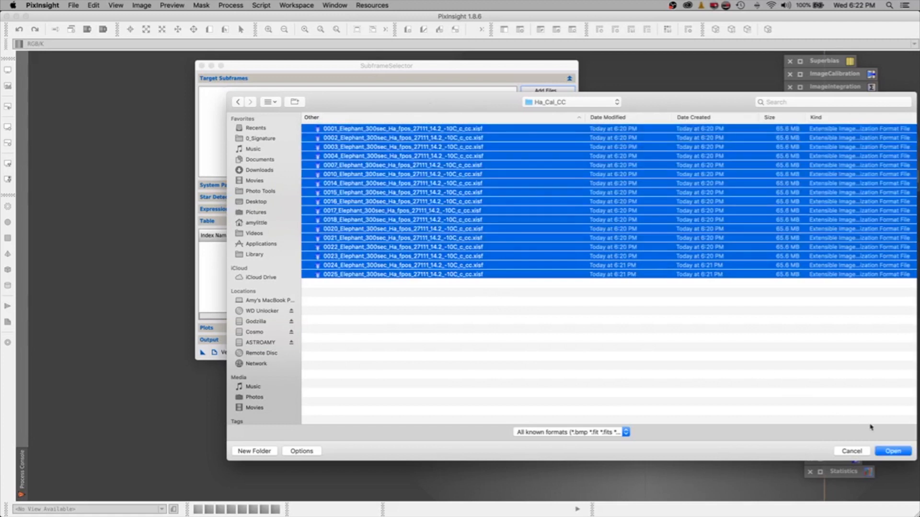
click(894, 451)
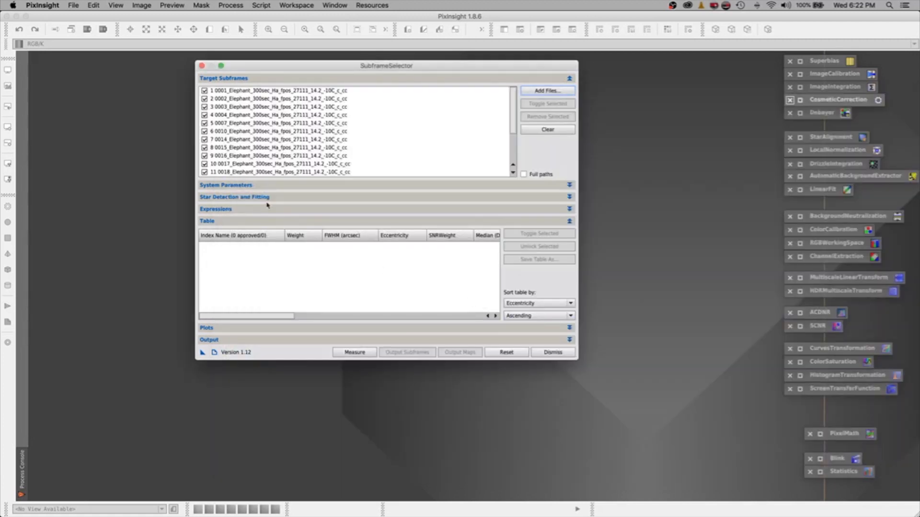
Review the system parameters against the astronomy.tools, camera and telescope specification images, and close those images.
click(258, 186)
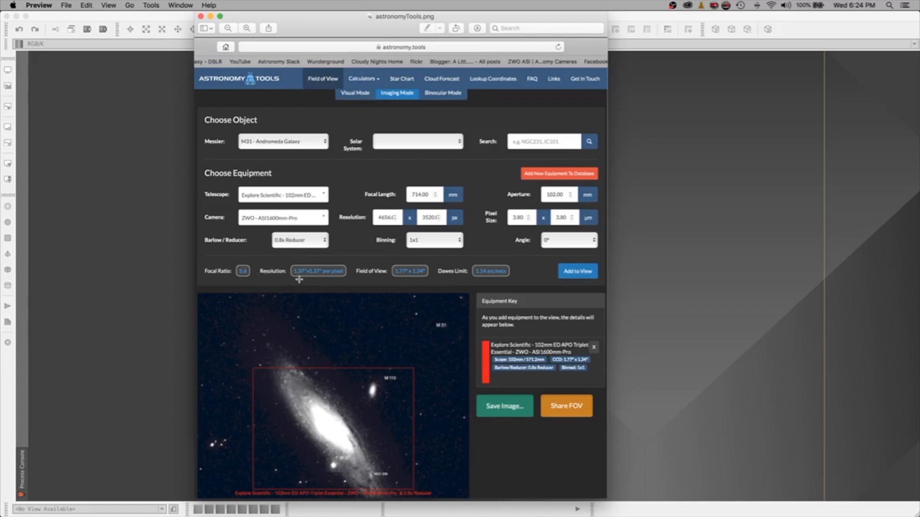
drag(305, 28, 482, 27)
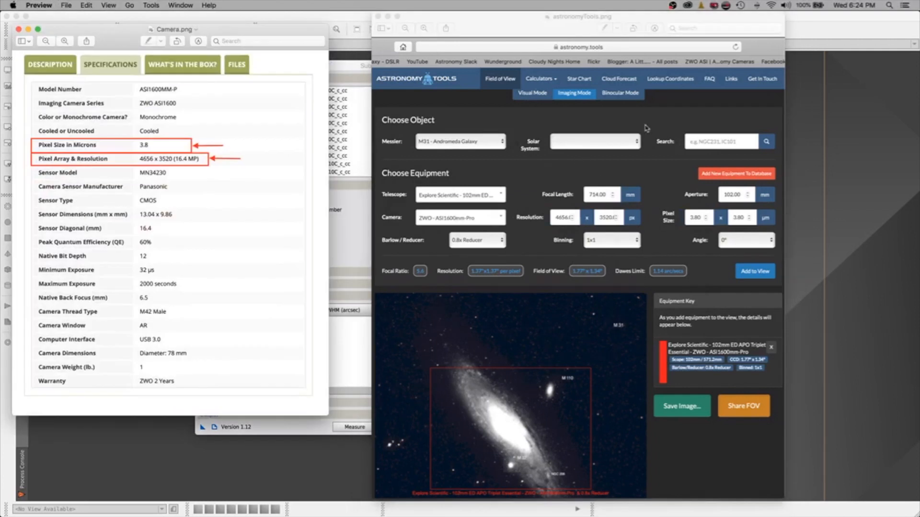
drag(123, 33, 206, 76)
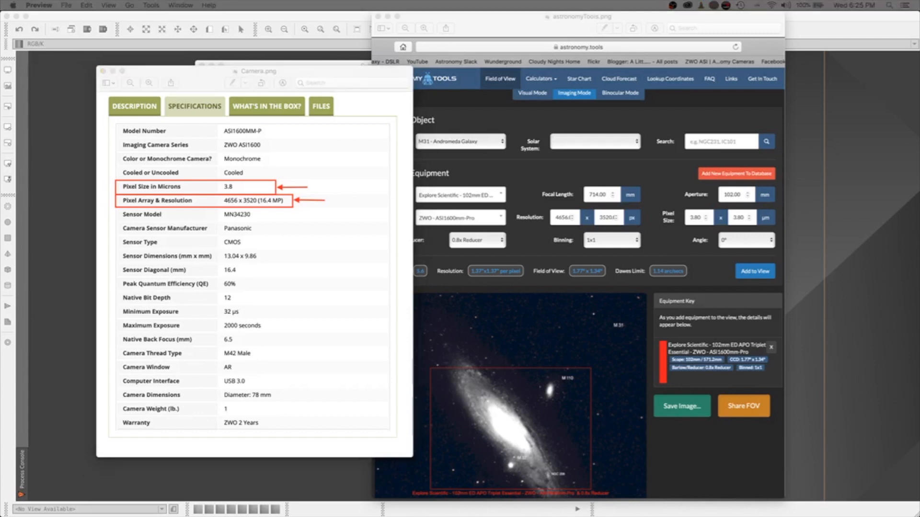
drag(135, 55, 219, 59)
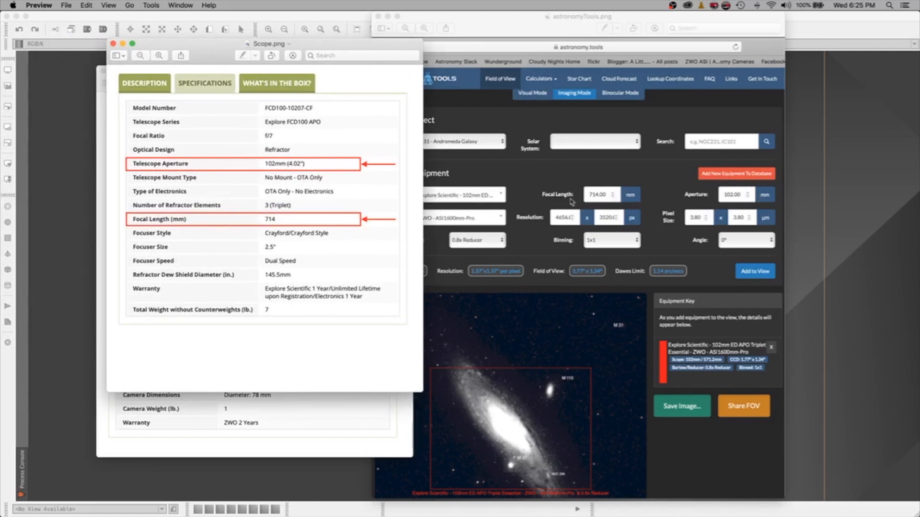
key(super+w)
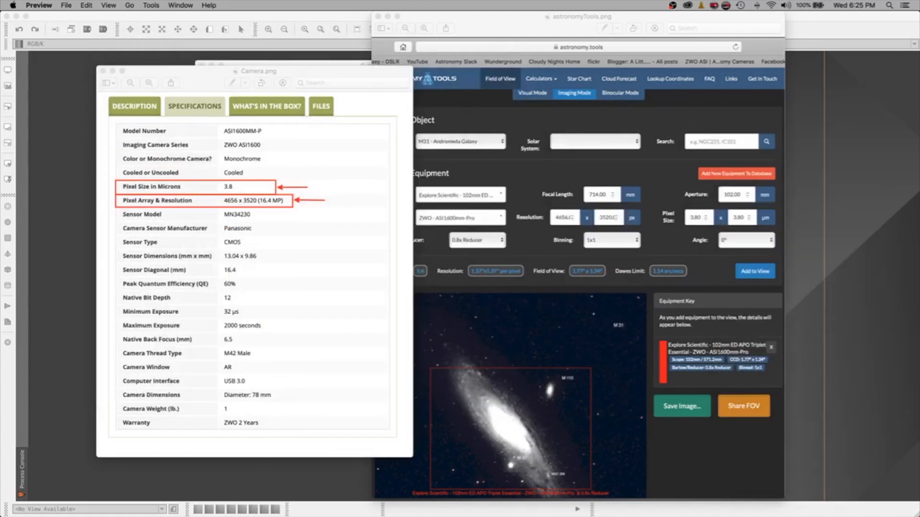
key(super+w)
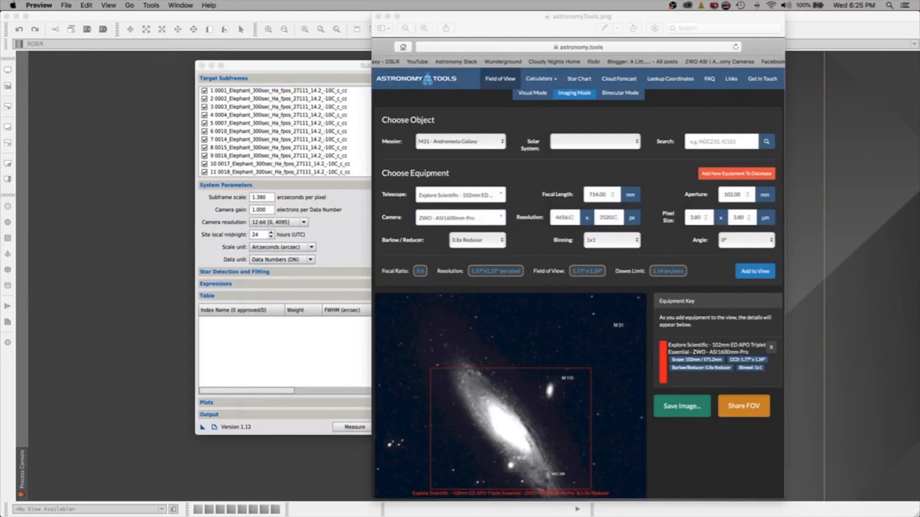
key(super+w)
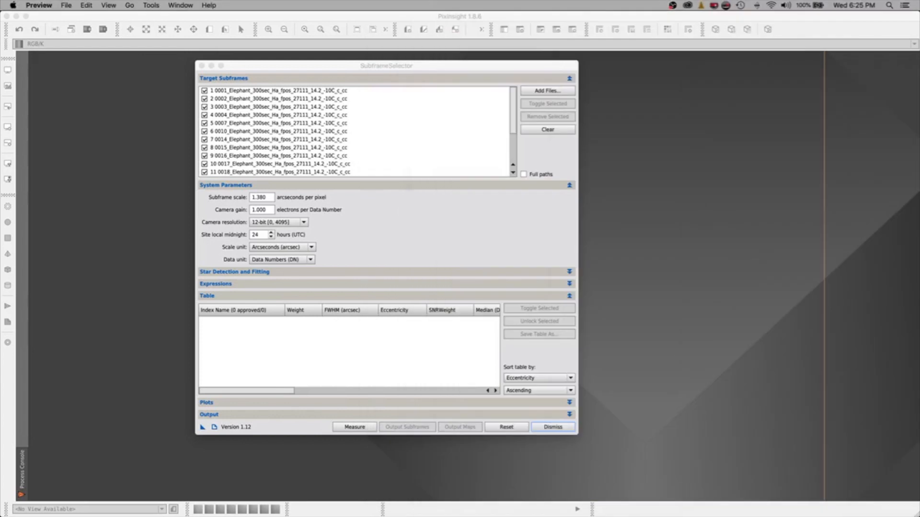
Review the star detection and fitting settings and the approval and weighting expressions, collapsing each section when finished.
click(349, 186)
click(265, 198)
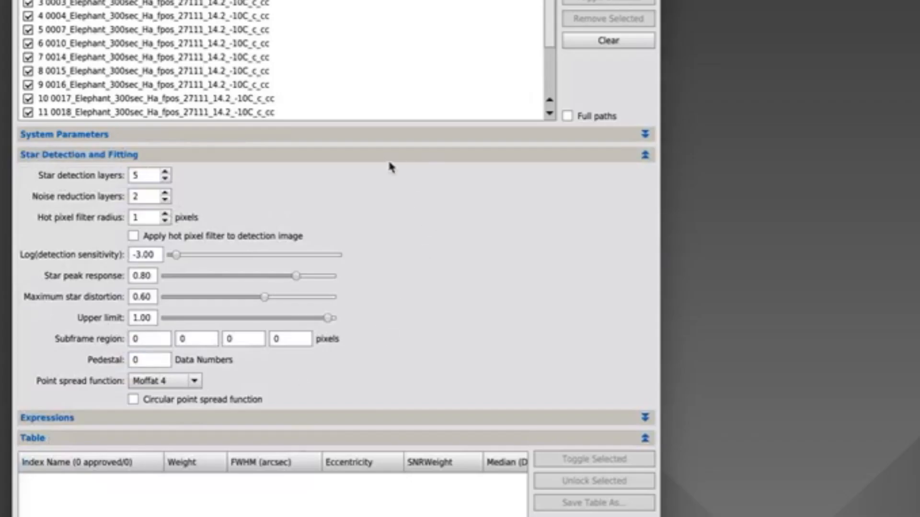
click(415, 197)
click(136, 177)
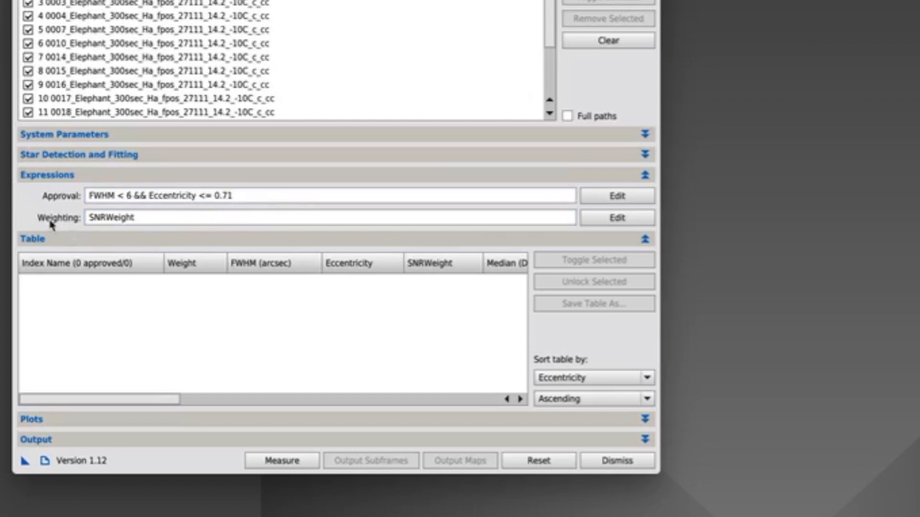
click(90, 221)
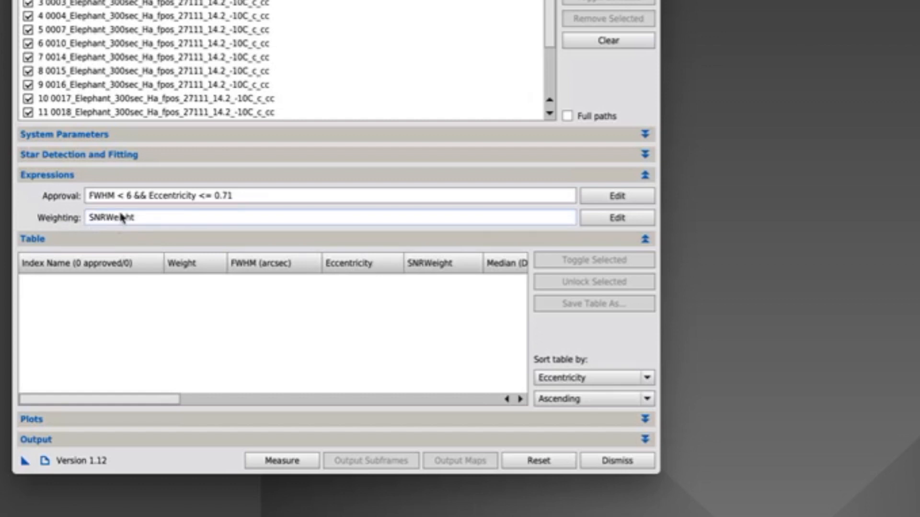
click(252, 176)
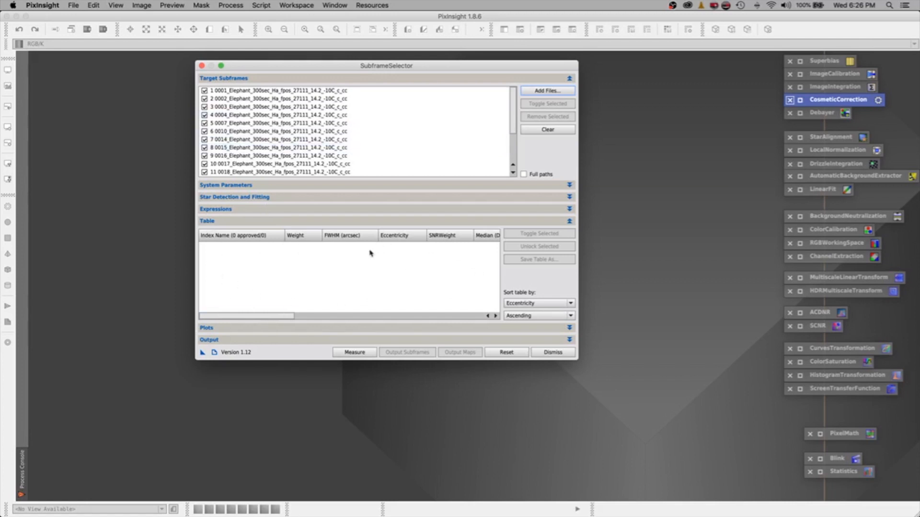
Set the approved output directory to YouTube-Elephant Project/2019 Elephant Trunk/Light/Ha/Ha_Cal_CC_Apr on the Desktop, then collapse the output settings.
click(263, 342)
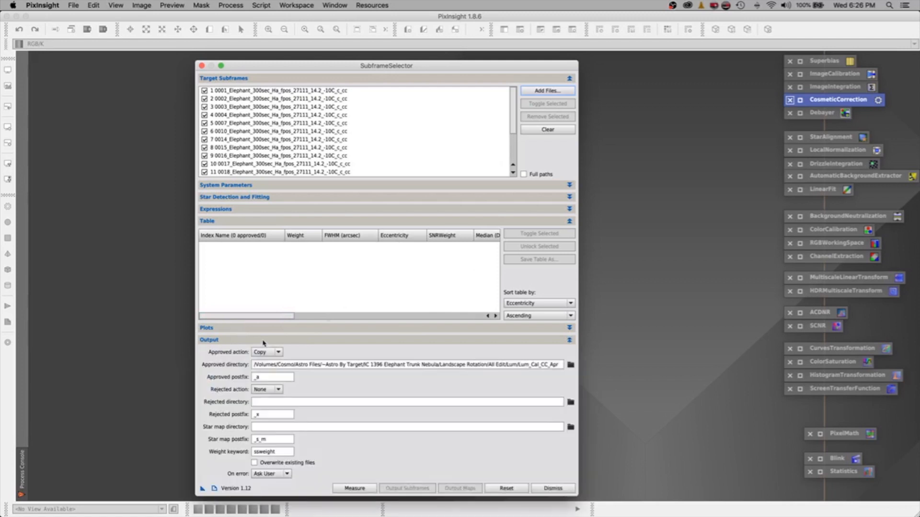
click(572, 365)
click(550, 103)
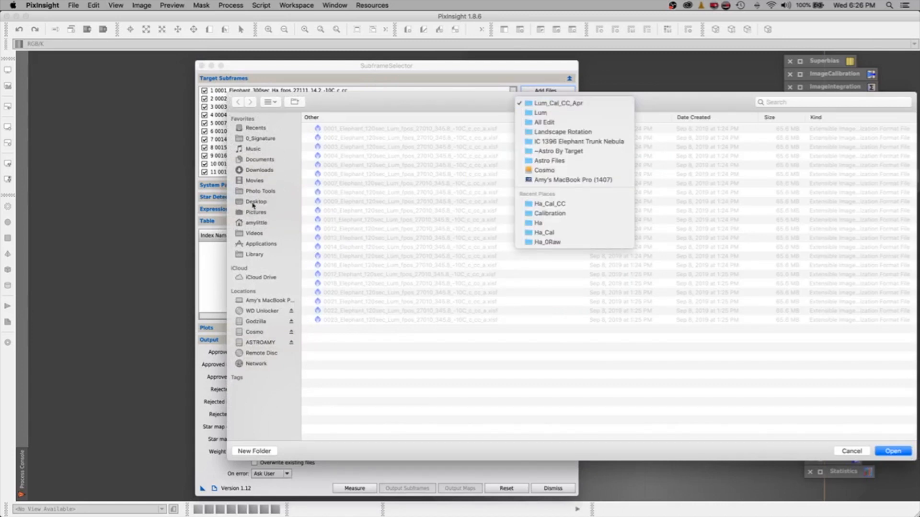
click(253, 205)
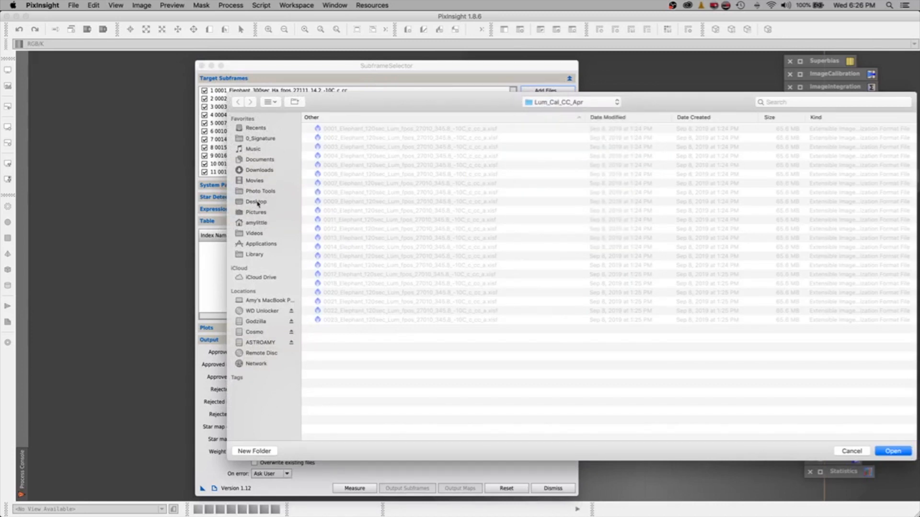
click(257, 202)
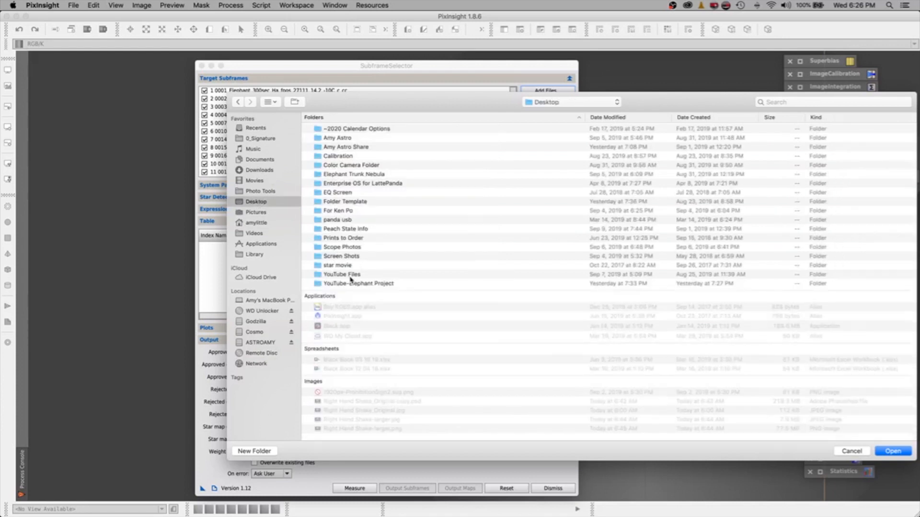
double_click(345, 284)
double_click(324, 128)
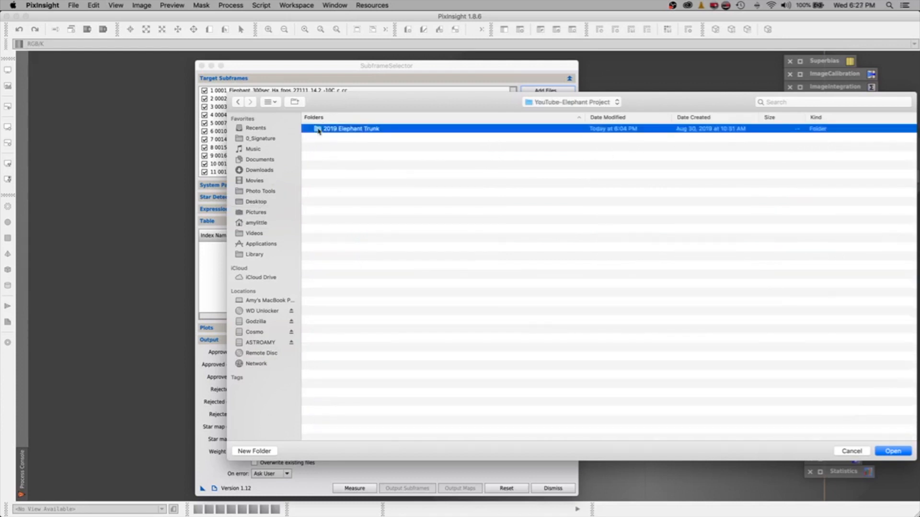
double_click(329, 137)
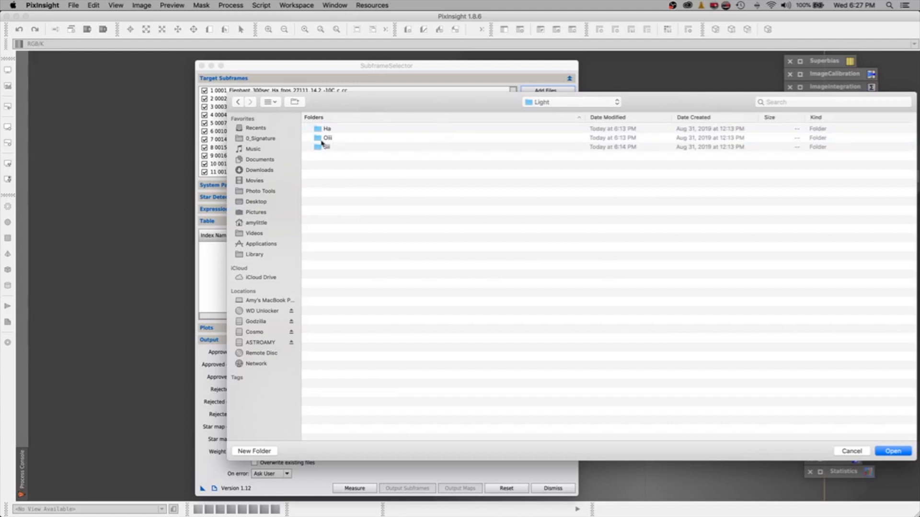
double_click(324, 129)
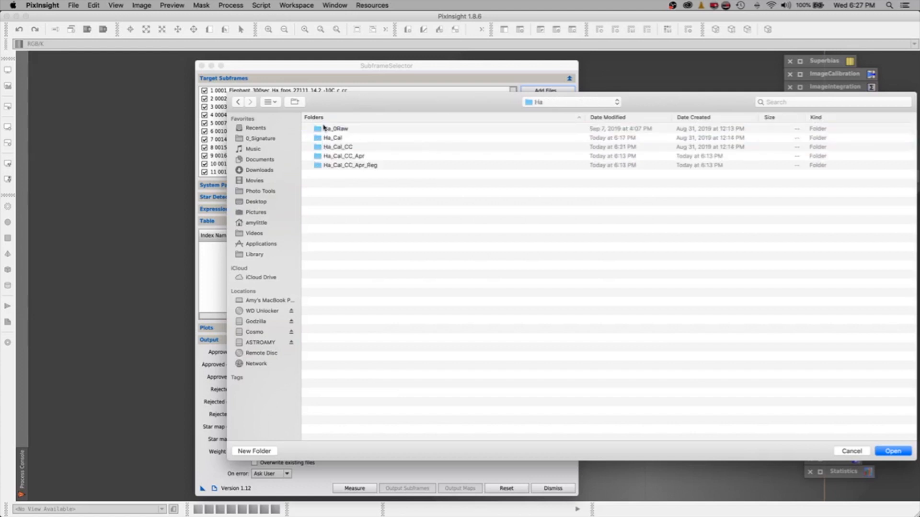
double_click(336, 157)
click(887, 450)
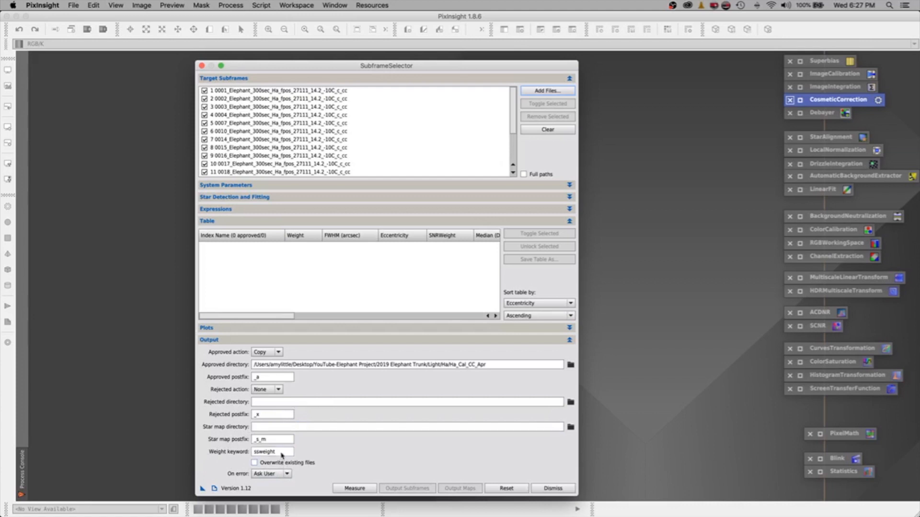
click(309, 341)
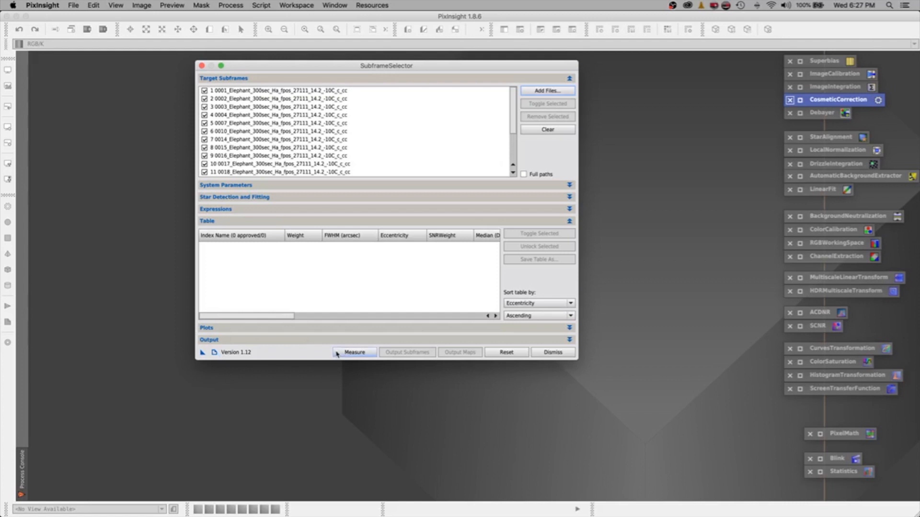
Measure all the Ha subframes, enlarge the results table to show every frame, and review the values and the available sort criteria.
click(357, 352)
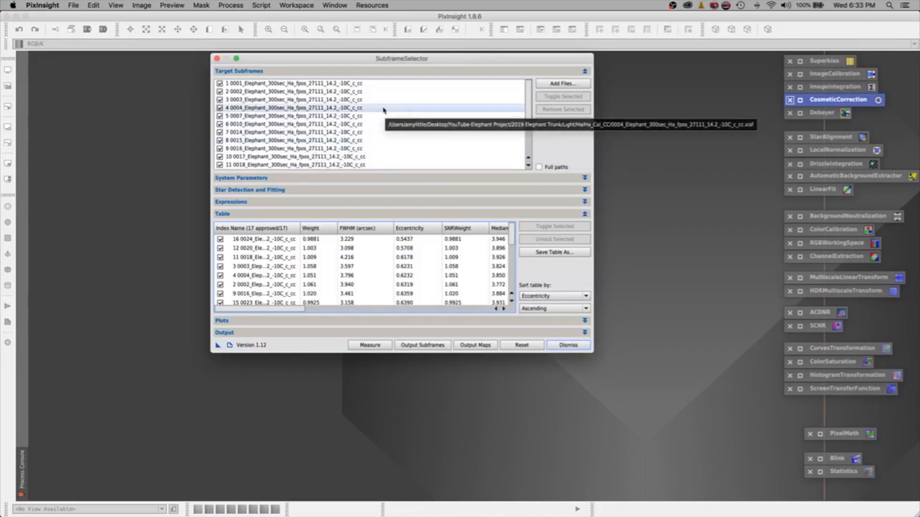
click(369, 72)
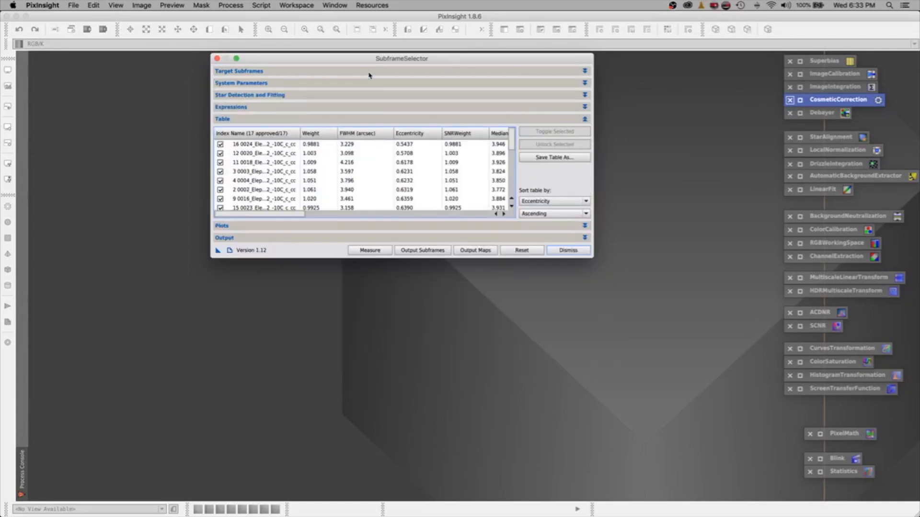
drag(315, 258, 308, 451)
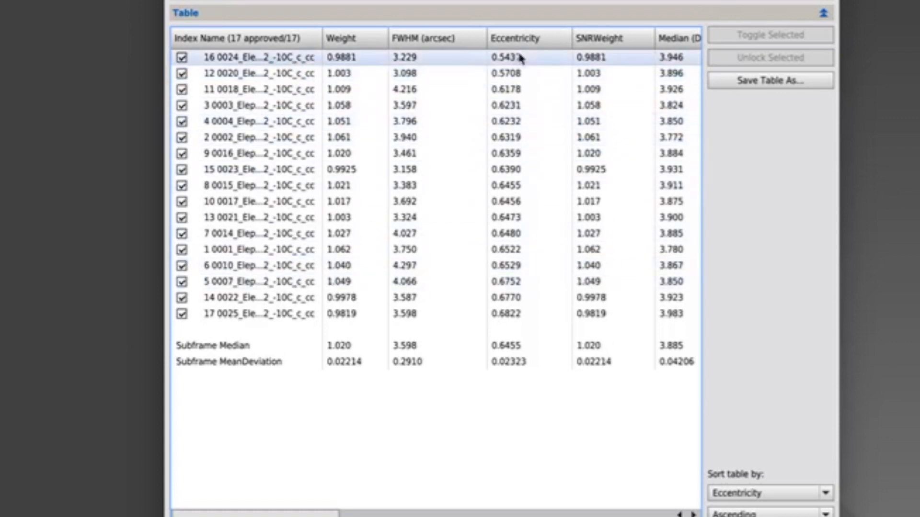
click(826, 494)
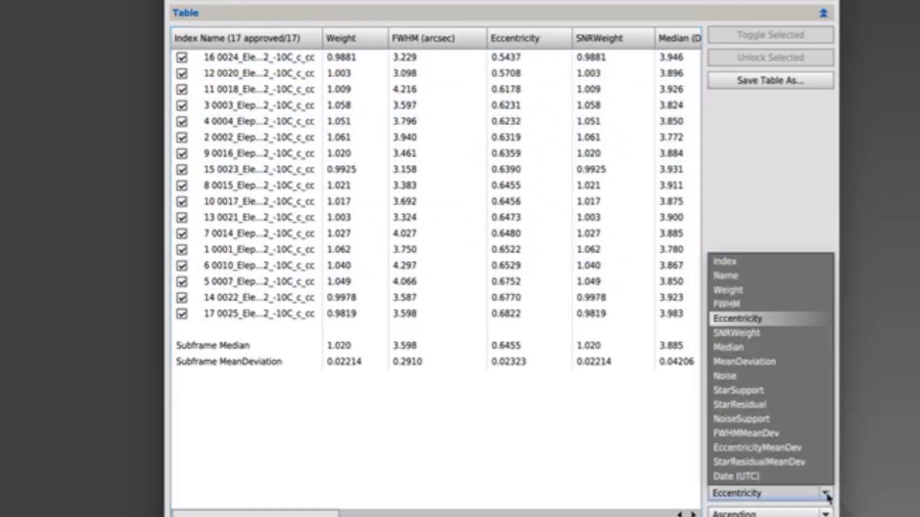
click(777, 186)
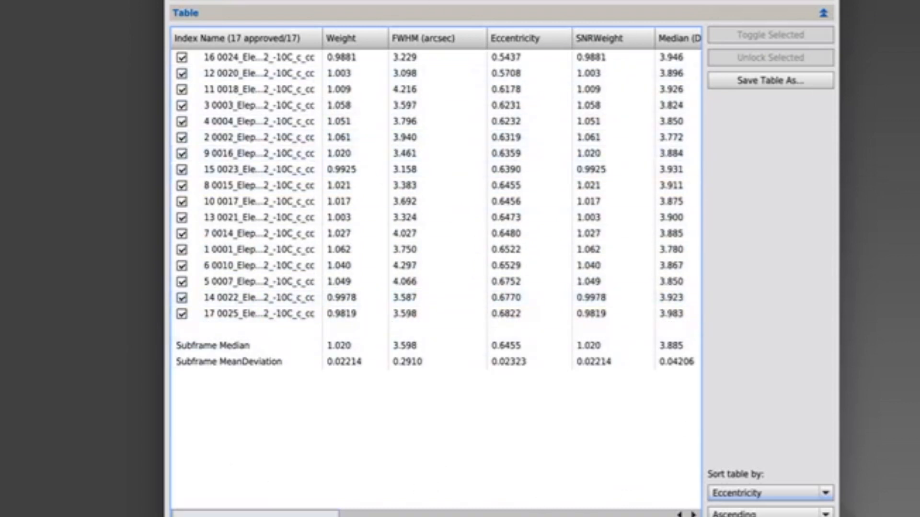
Collapse the results table and plot the Eccentricity of the measured subframes.
click(381, 13)
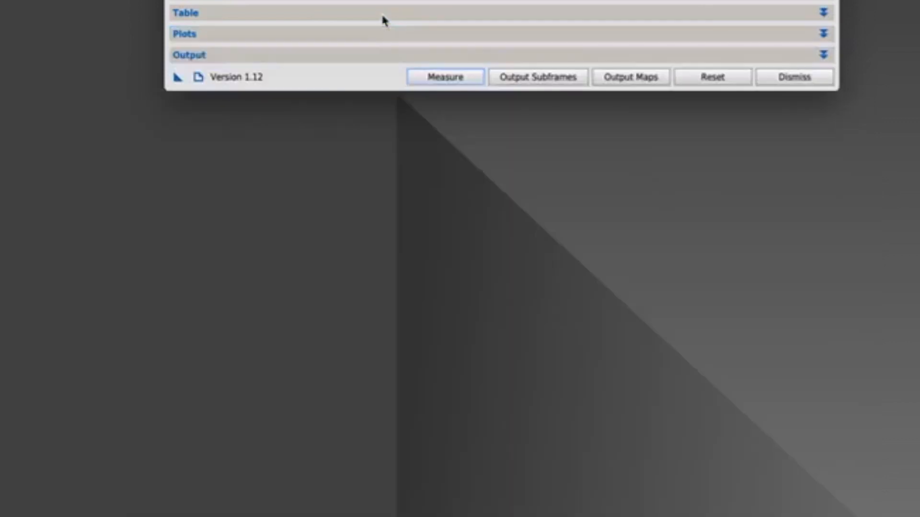
click(232, 35)
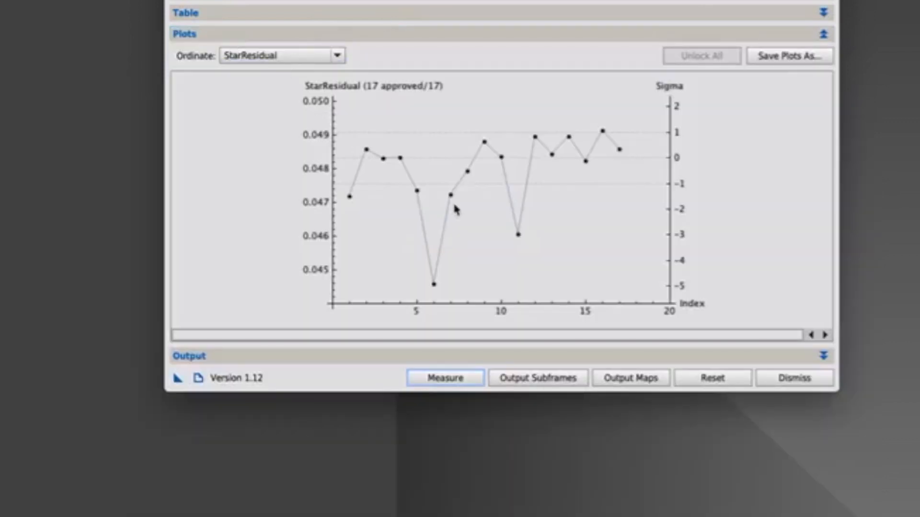
click(341, 57)
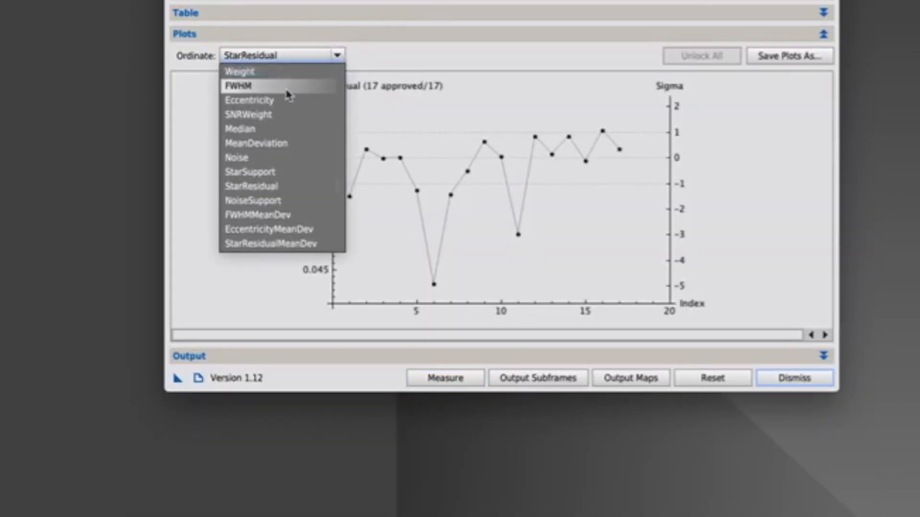
click(268, 106)
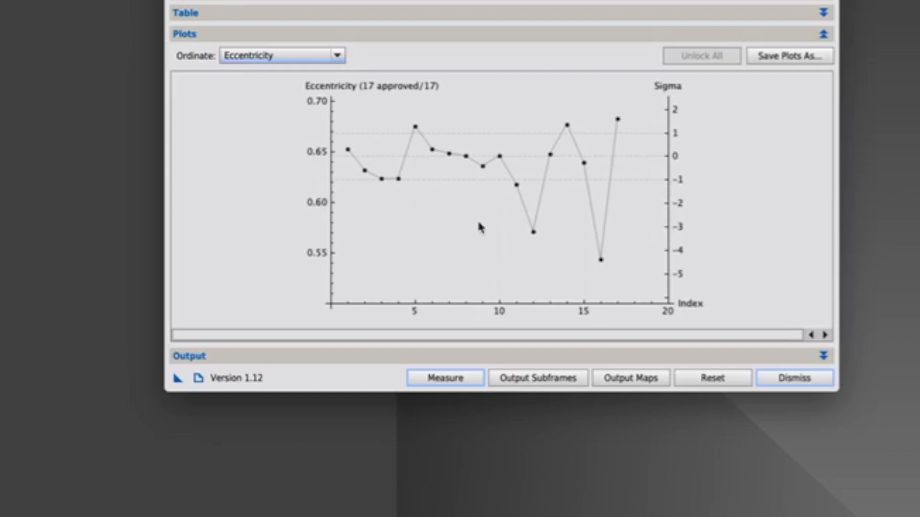
Try rejecting subframe 17 from the Eccentricity plot, check its table entry, and approve it again.
click(618, 121)
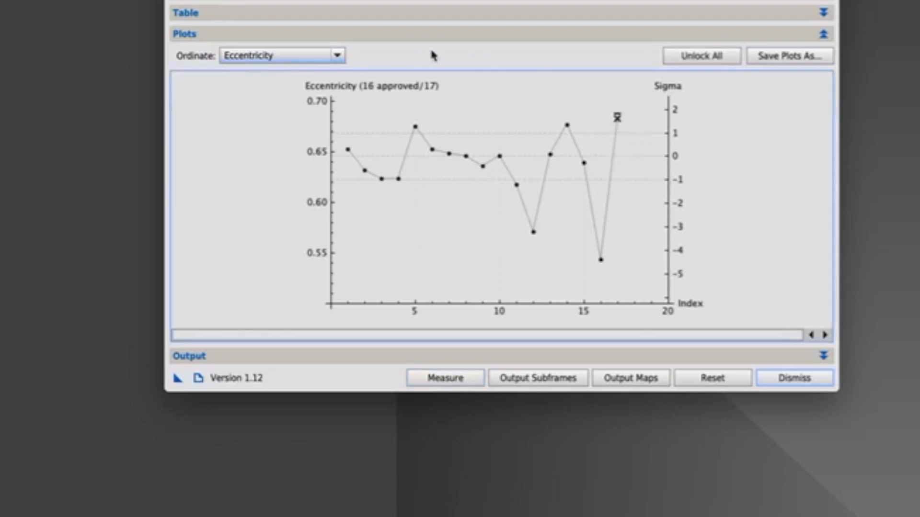
click(405, 14)
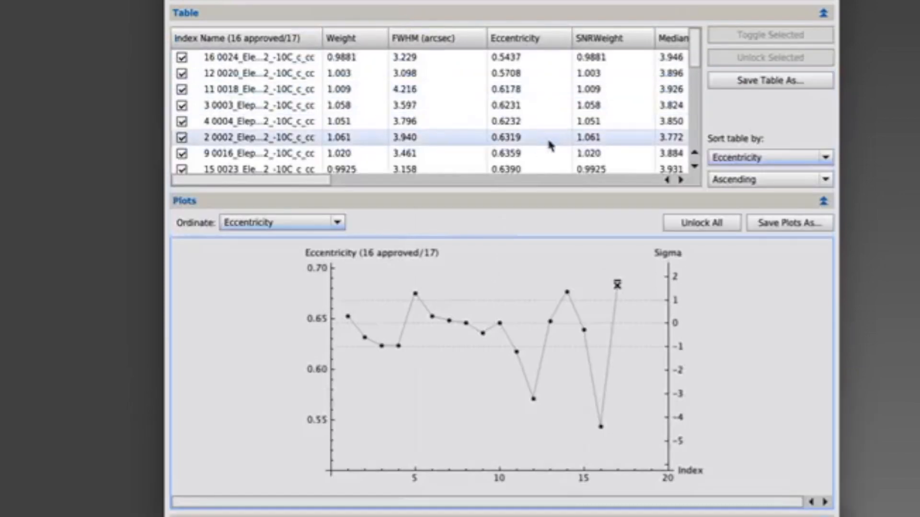
drag(693, 57, 693, 126)
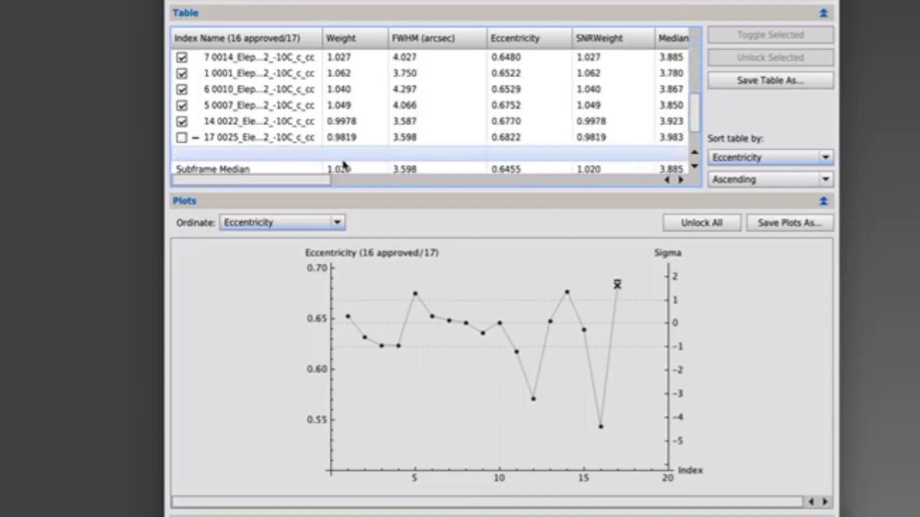
click(619, 288)
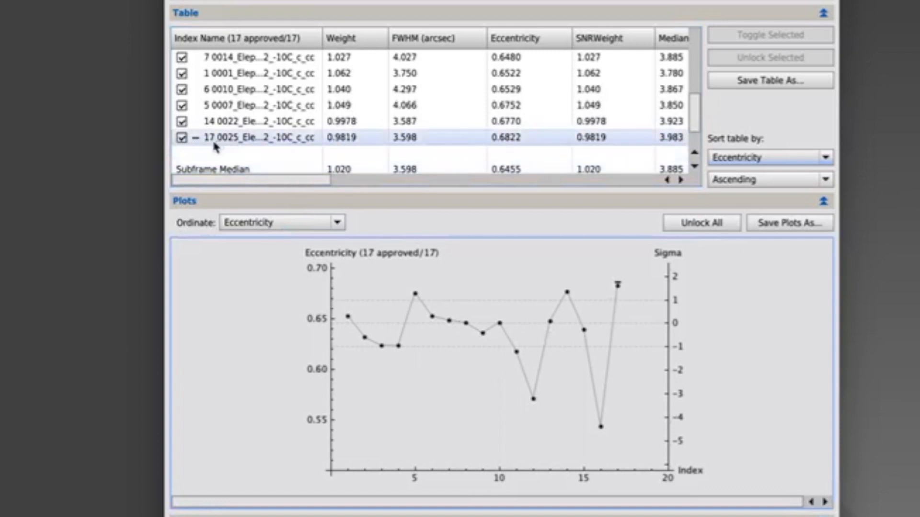
click(183, 138)
click(184, 142)
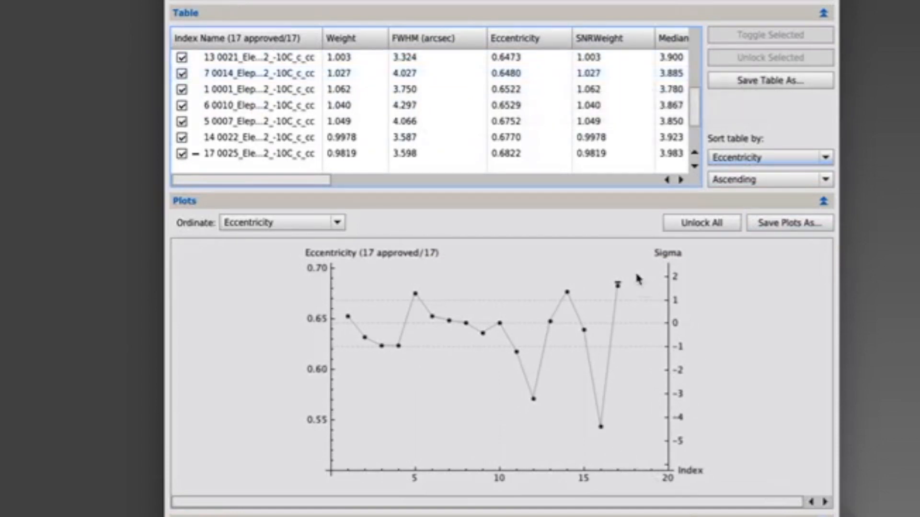
Examine the Weight, FWHM and Eccentricity plots of the subframes for outliers.
click(308, 223)
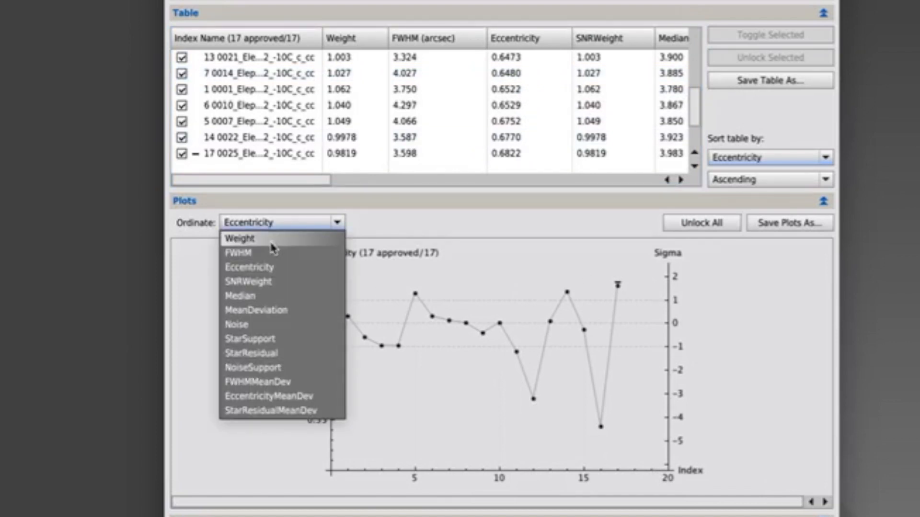
click(270, 240)
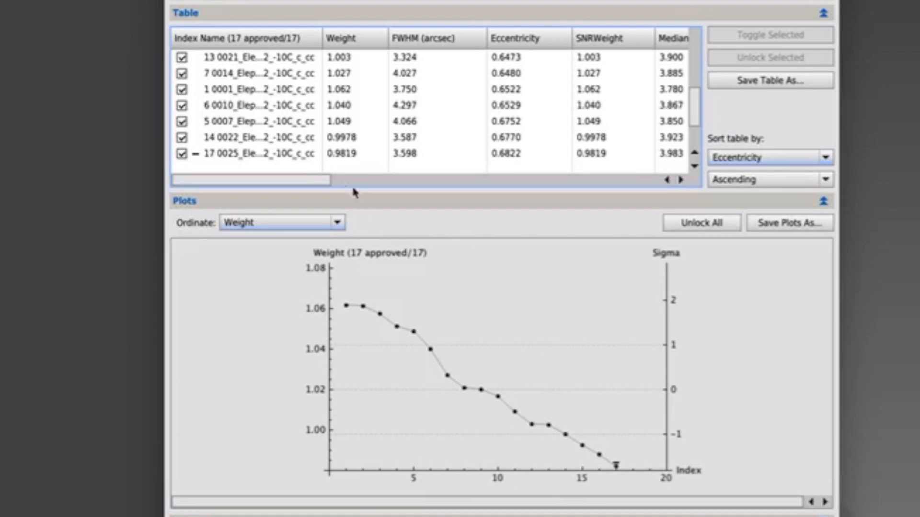
click(264, 223)
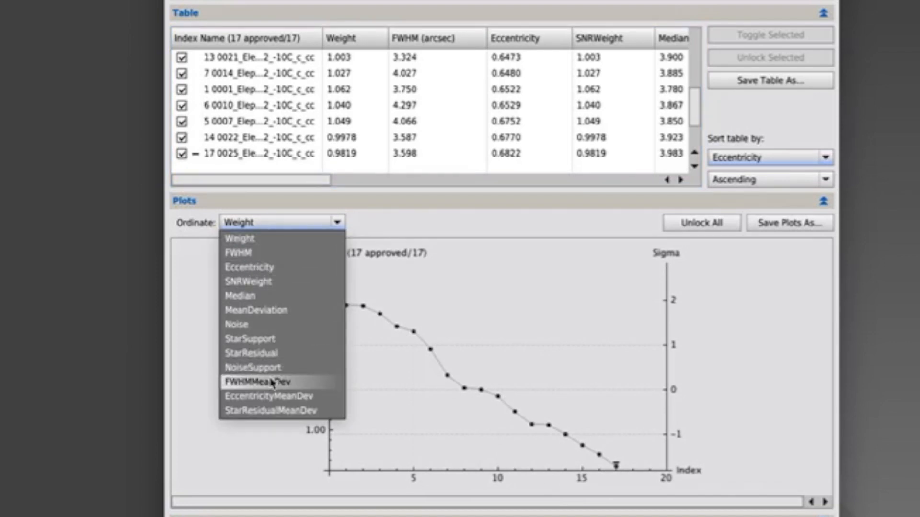
click(259, 253)
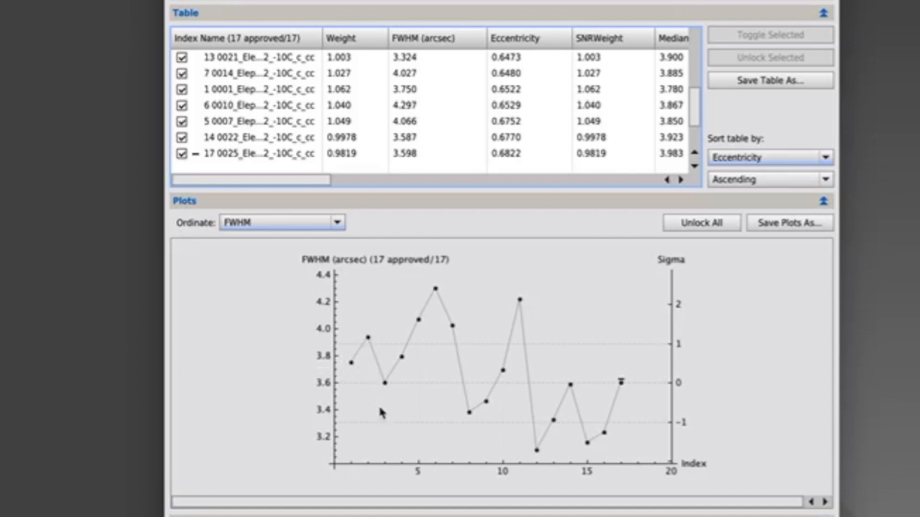
click(292, 226)
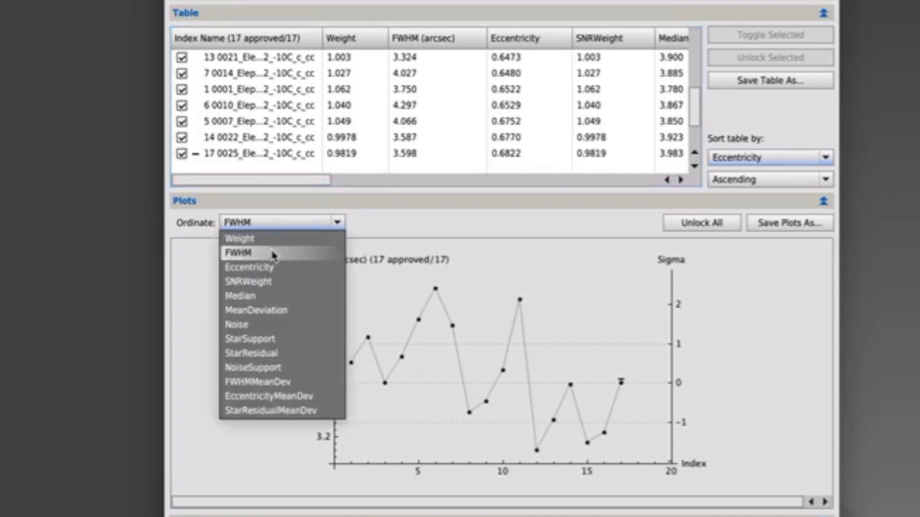
click(248, 267)
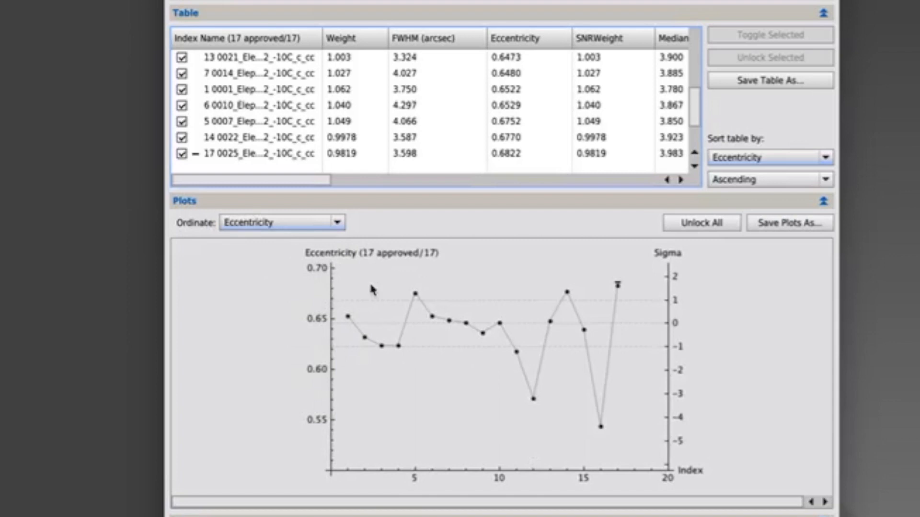
click(461, 209)
click(306, 224)
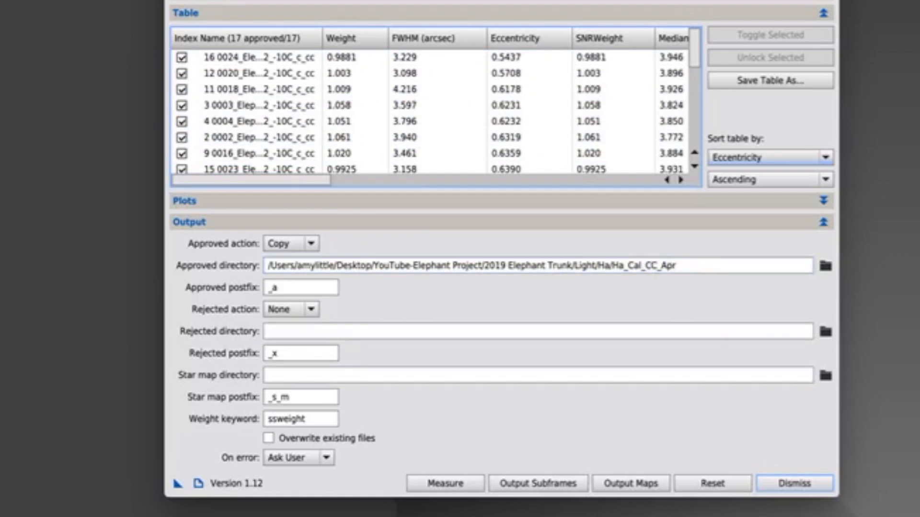
Output the approved subframes to the Ha_Cal_CC_Apr folder and close SubframeSelector, confirming the exit.
click(536, 484)
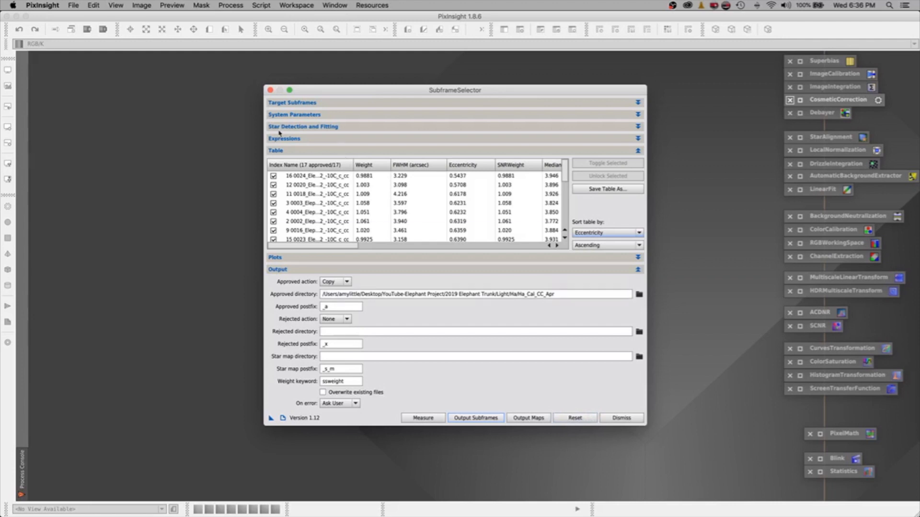
click(620, 419)
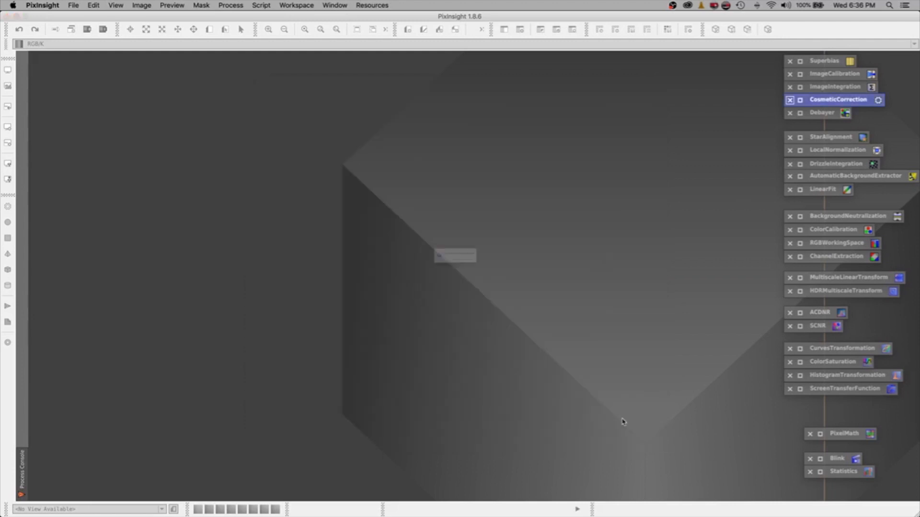
click(496, 276)
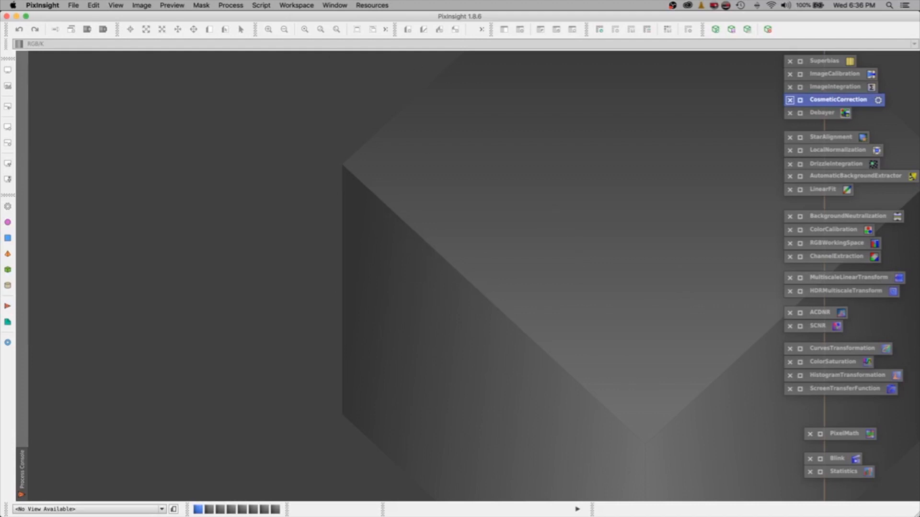
Check the approved Ha files in the Ha_Cal_CC_Apr folder in Finder and close its window.
drag(684, 68, 488, 19)
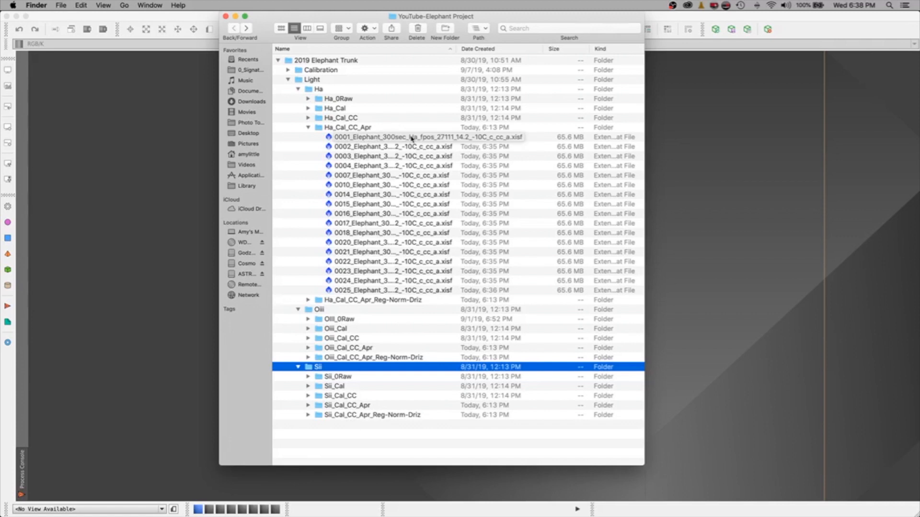
key(super+w)
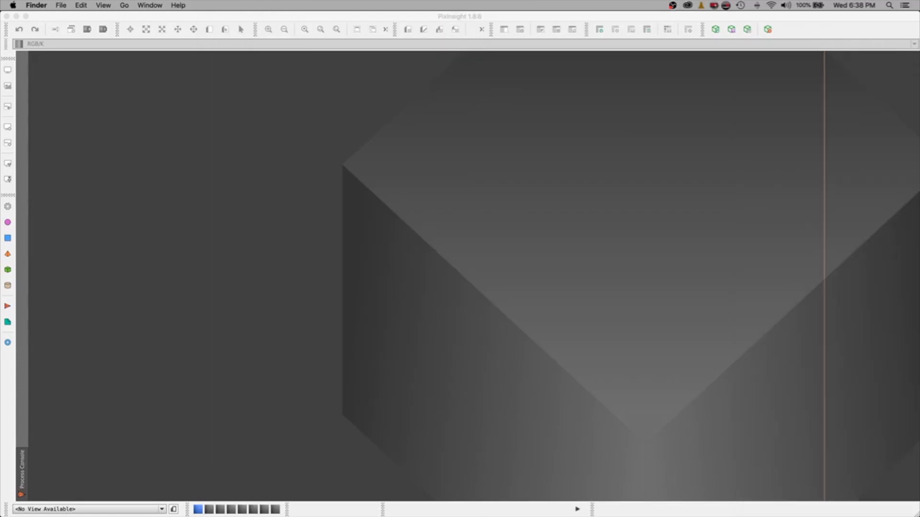
Switch to PixInsight, open the StarAlignment process and set its reference image source to File.
click(549, 250)
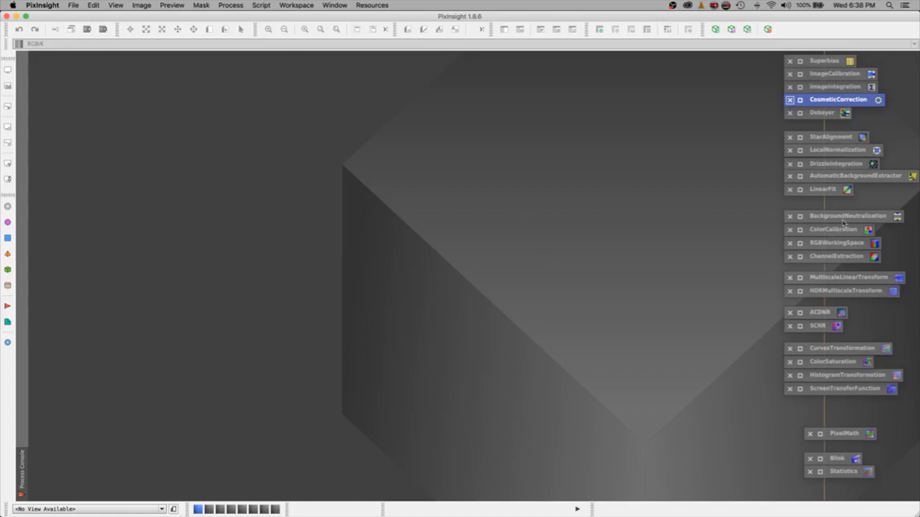
double_click(805, 140)
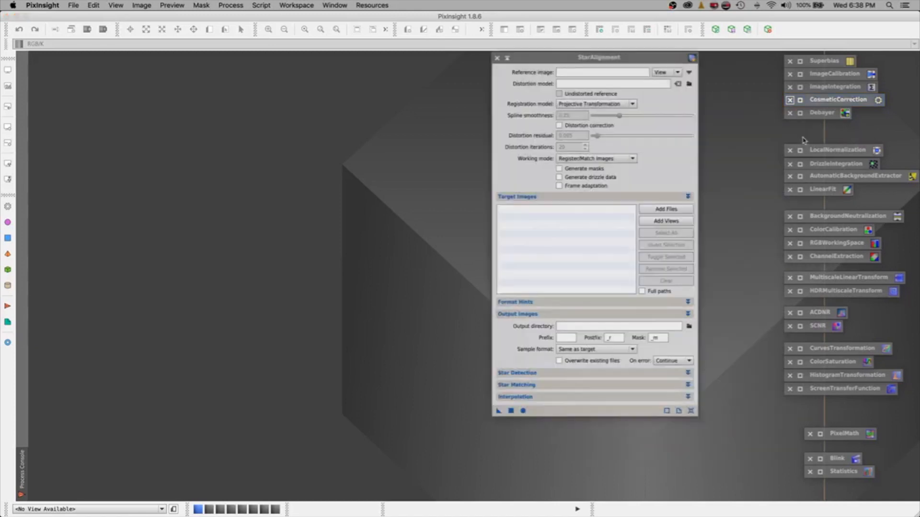
drag(610, 46, 543, 75)
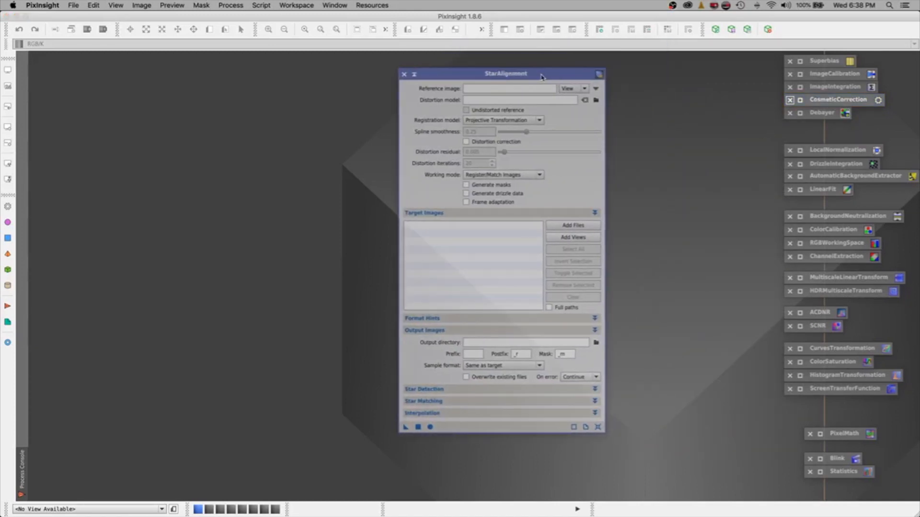
click(585, 88)
click(567, 97)
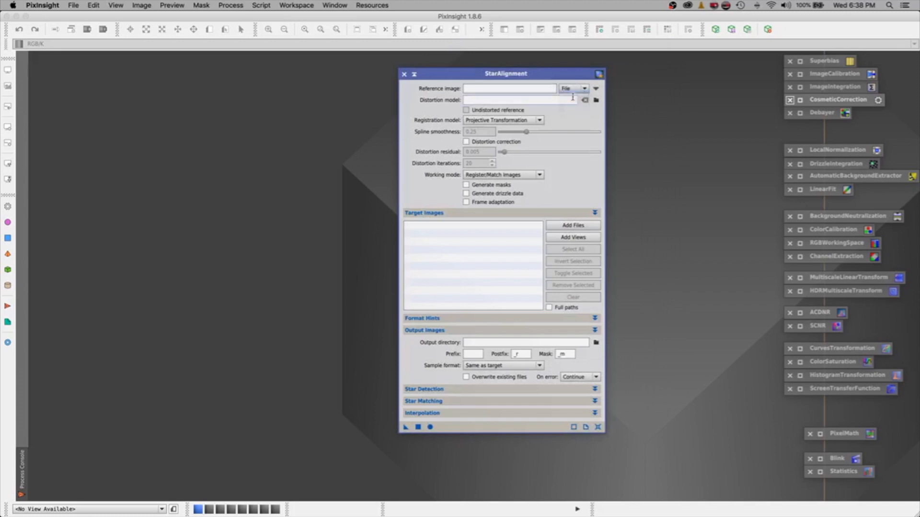
Use 0001_Elephant_300sec_Ha_fpos_27111_14.2_-10C_c_cc_a.xisf from the Ha_Cal_CC_Apr folder as the reference image and enable drizzle data generation.
click(597, 90)
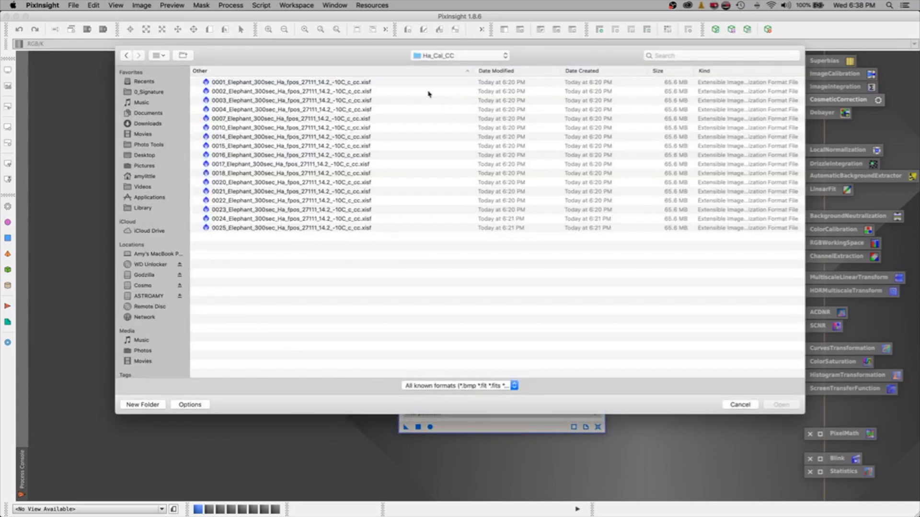
click(457, 59)
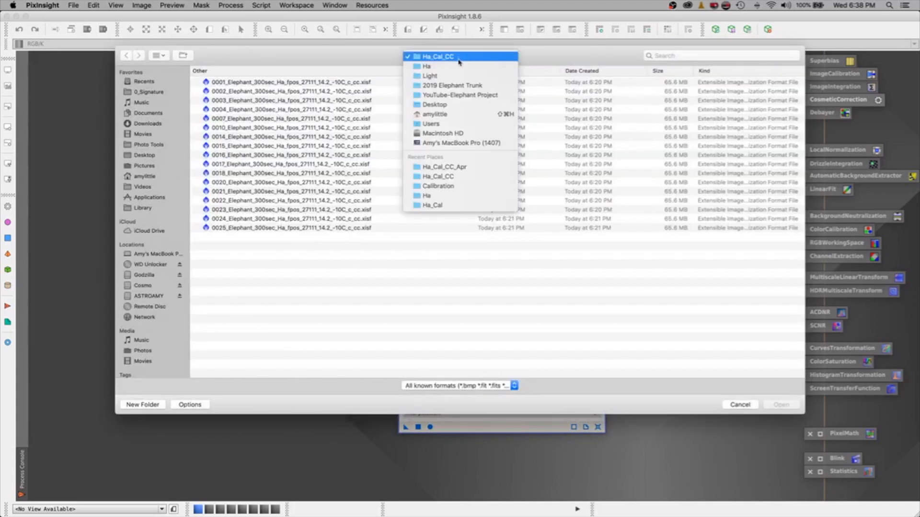
click(431, 76)
double_click(225, 83)
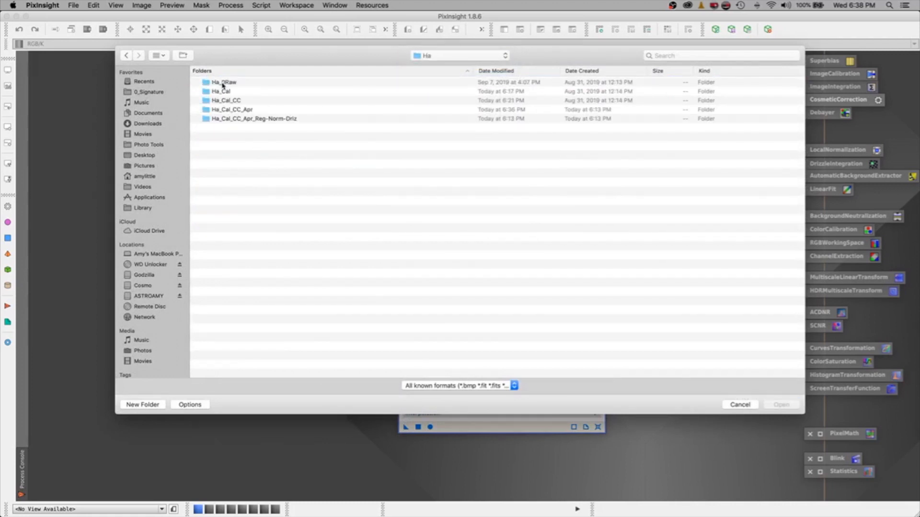
double_click(214, 110)
click(259, 85)
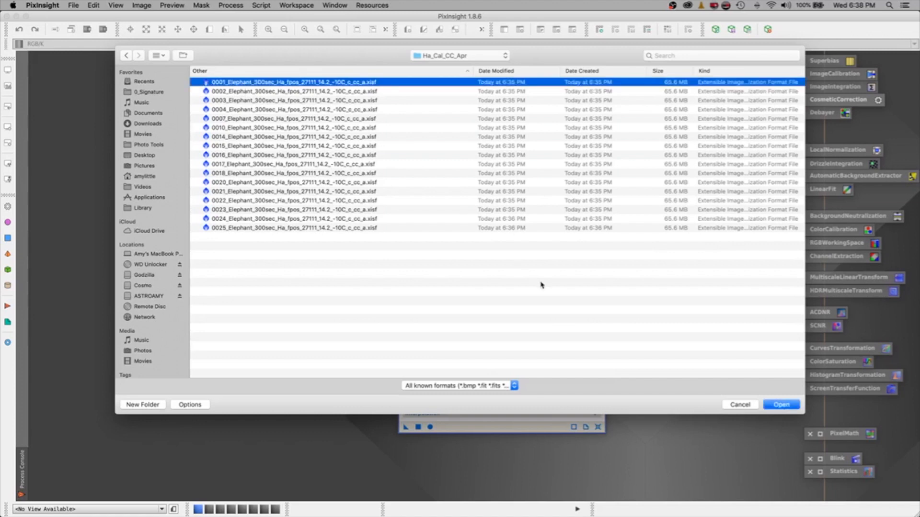
click(769, 407)
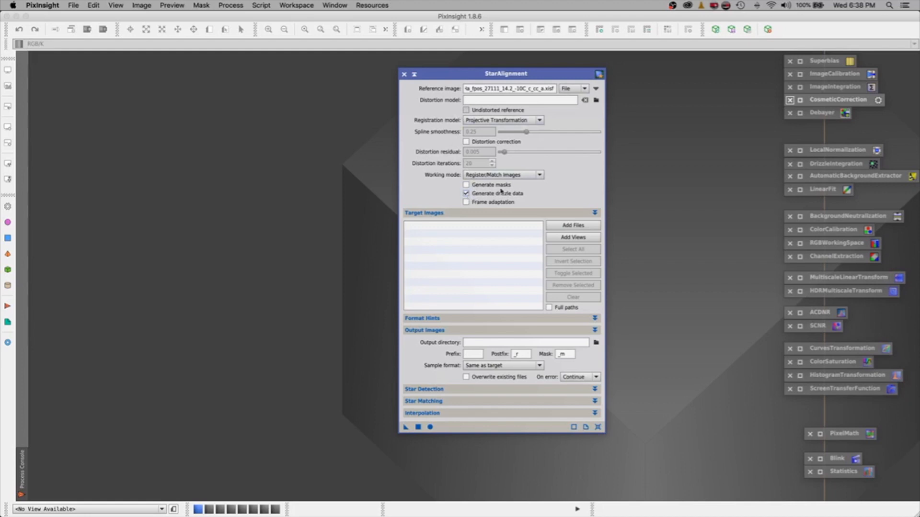
Add all approved Ha frames from the Ha_Cal_CC_Apr folder as StarAlignment target images.
click(569, 227)
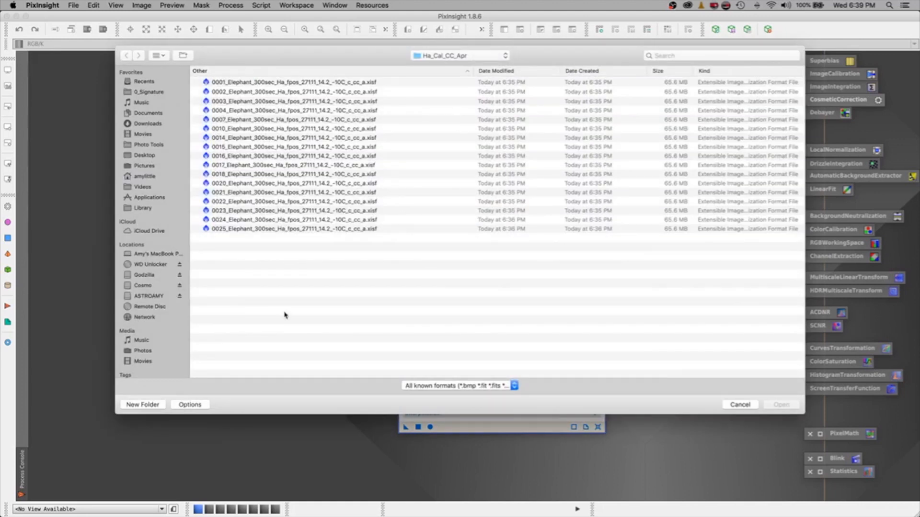
drag(372, 291, 298, 30)
click(780, 405)
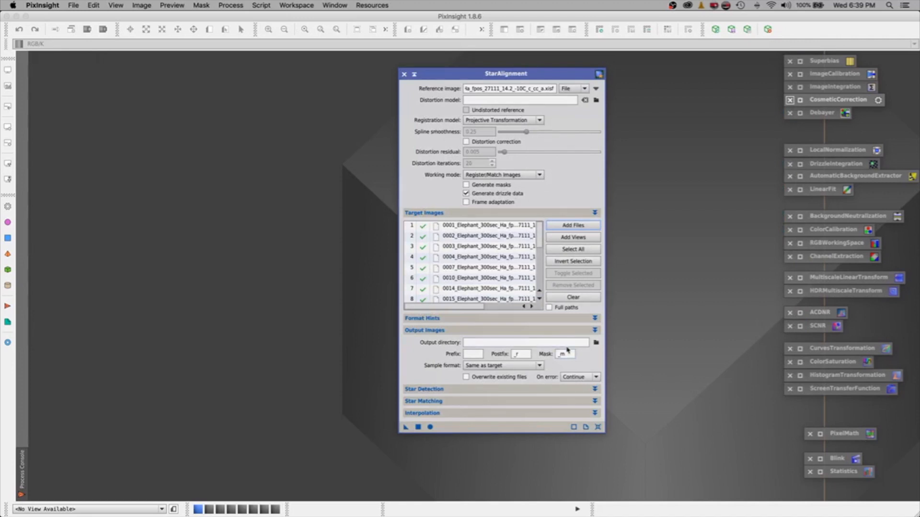
Set the StarAlignment output directory to the Ha_Cal_CC_Apr_Reg-Norm-Driz folder inside the Ha folder.
click(596, 343)
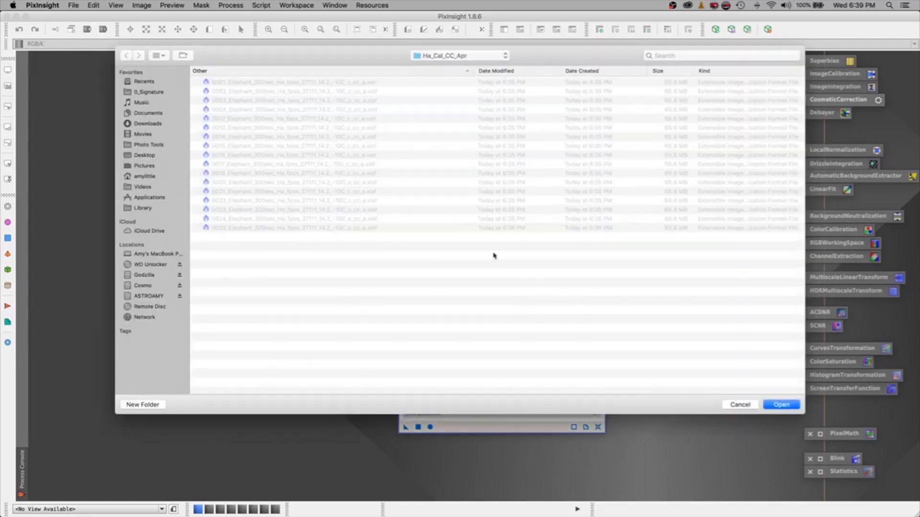
click(471, 58)
click(427, 66)
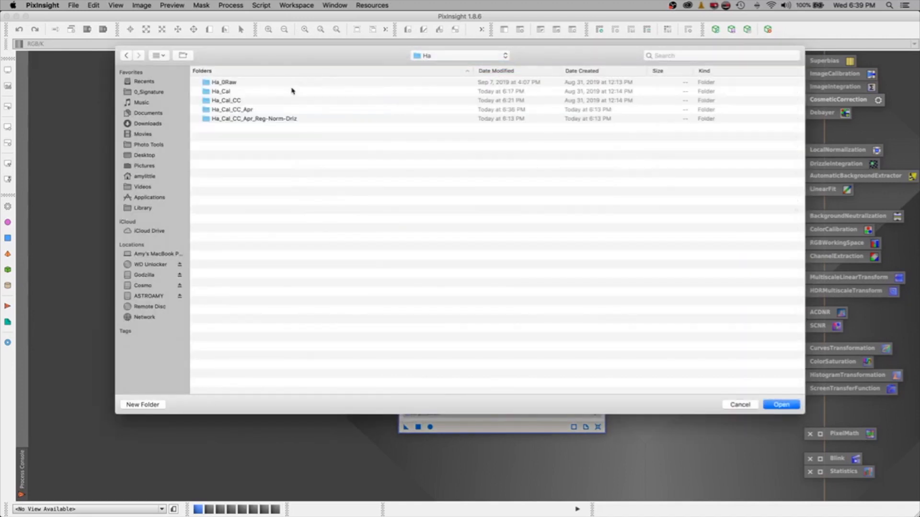
double_click(249, 119)
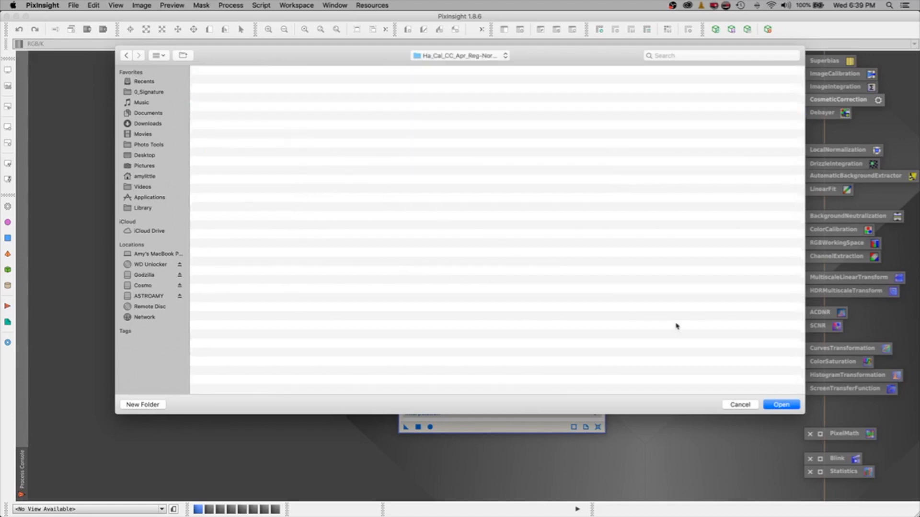
click(778, 407)
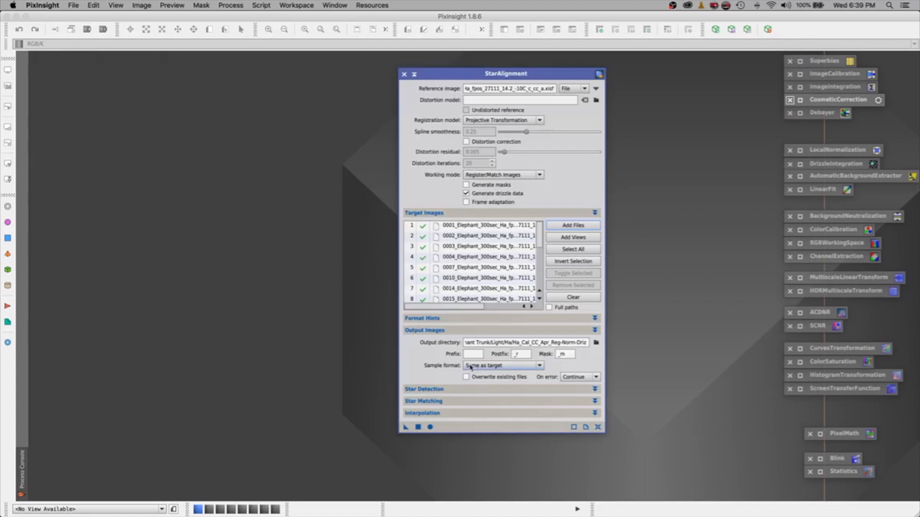
Review the star detection settings of StarAlignment, in particular the detection scales.
click(451, 390)
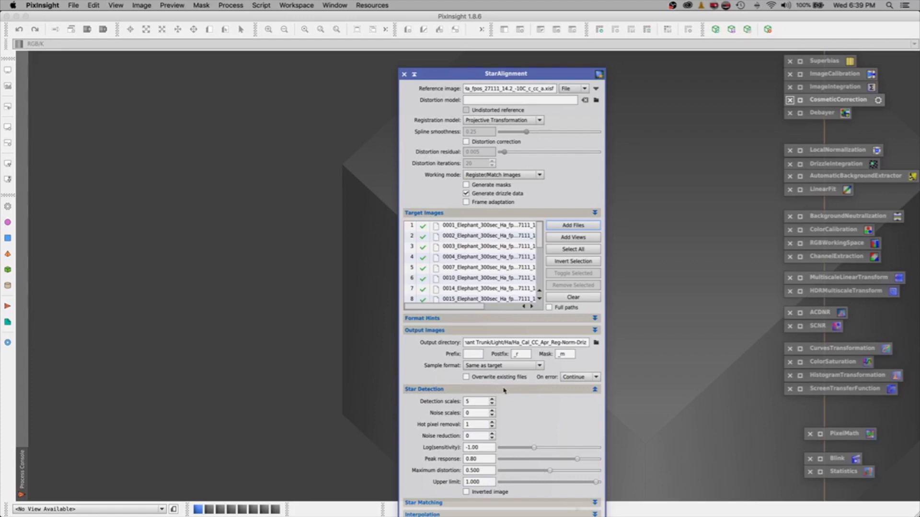
double_click(478, 401)
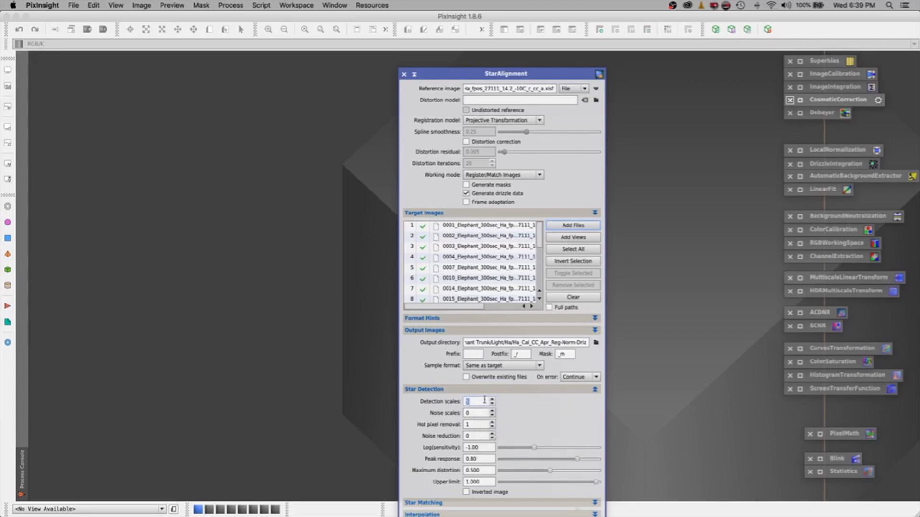
click(526, 391)
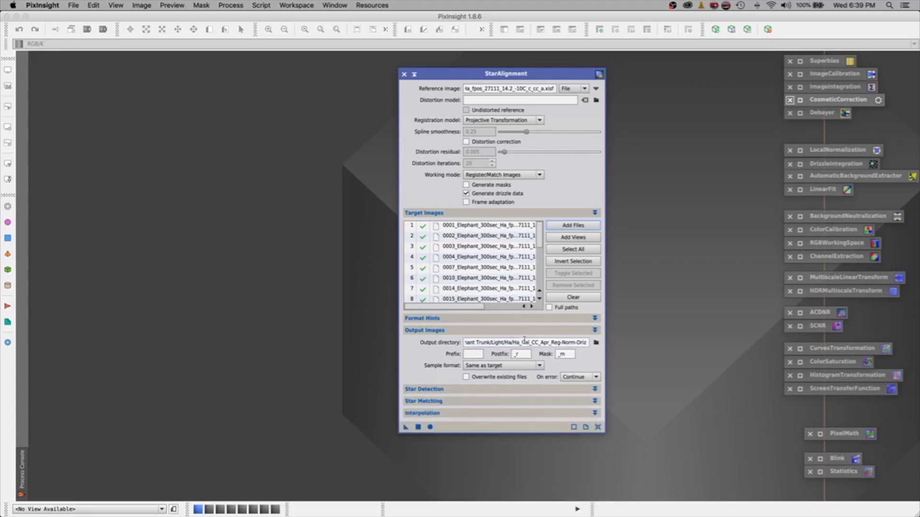
Try different RANSAC tolerance values for star matching and set the tolerance to 4.00.
click(449, 405)
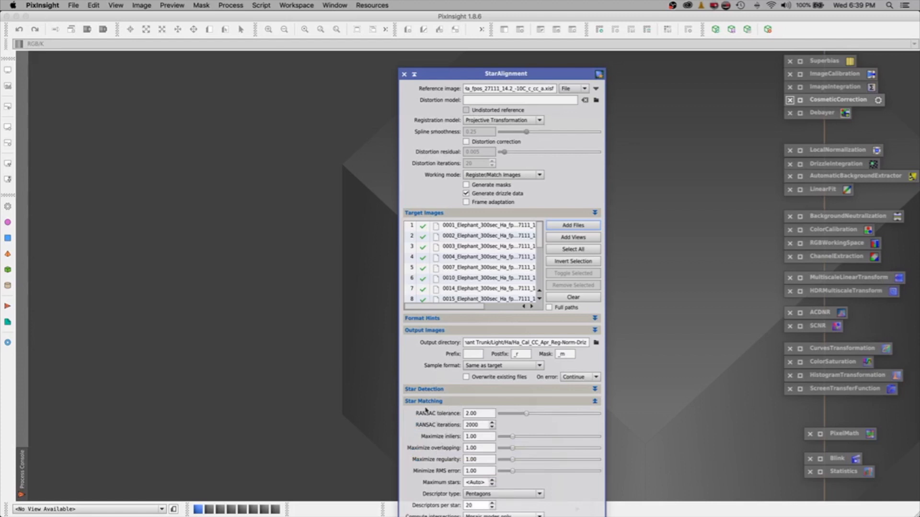
drag(526, 414, 584, 418)
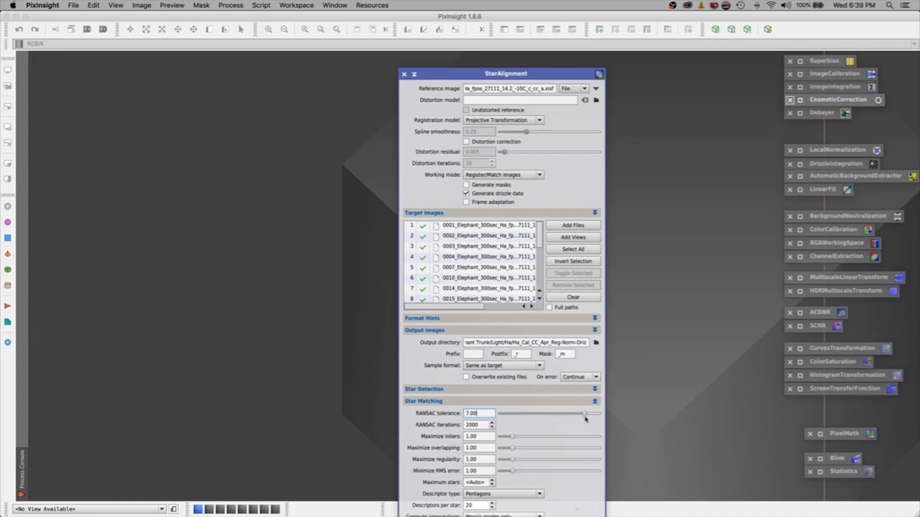
drag(583, 415, 516, 418)
drag(522, 415, 550, 418)
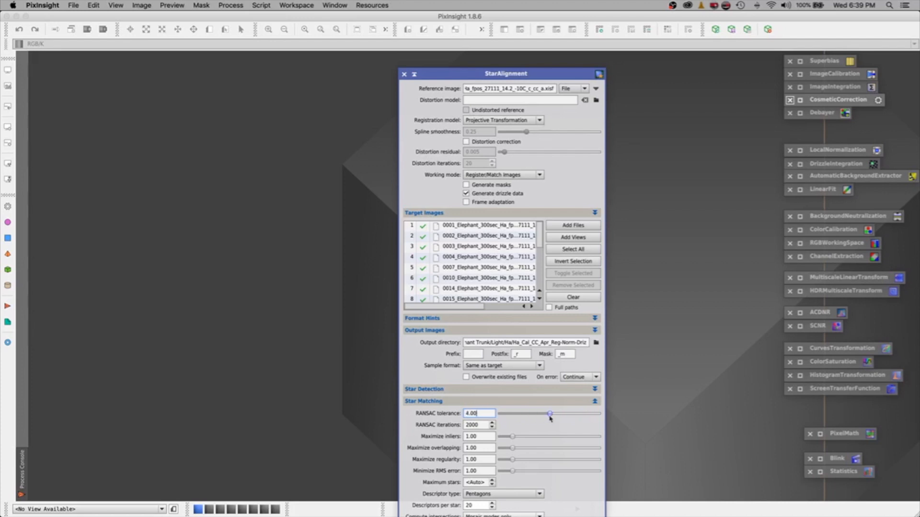
click(452, 403)
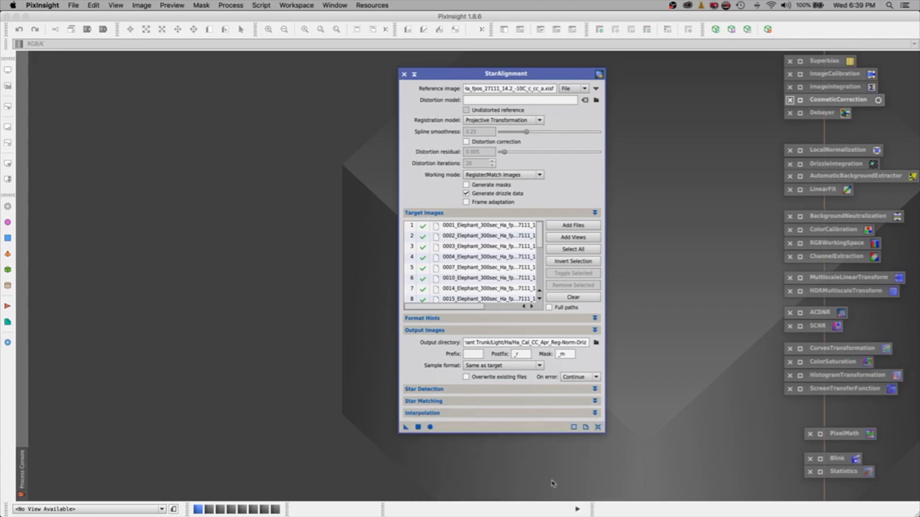
Run StarAlignment on the Ha target frames and check the outcome in the Process Console.
click(430, 427)
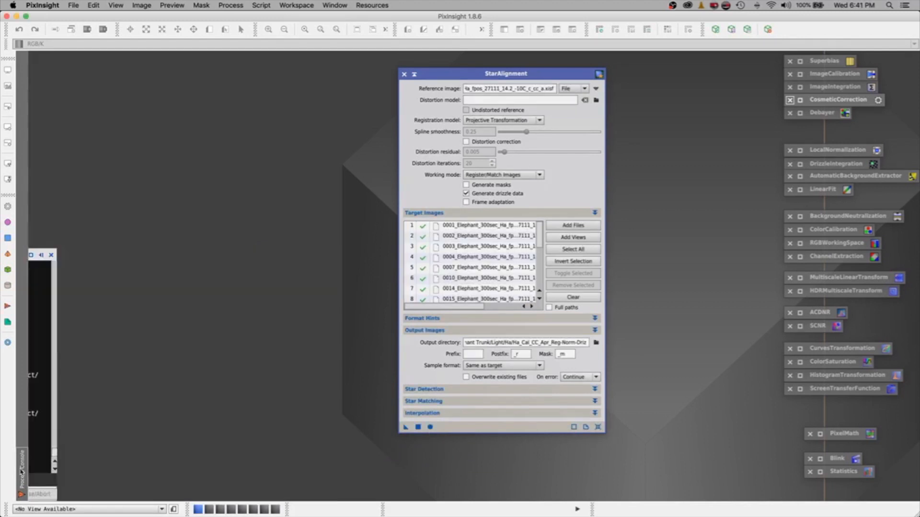
click(22, 472)
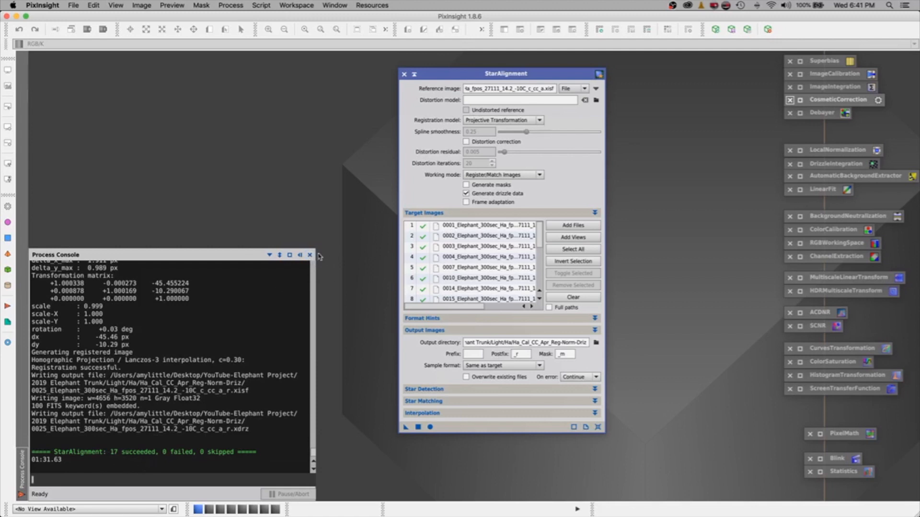
click(299, 256)
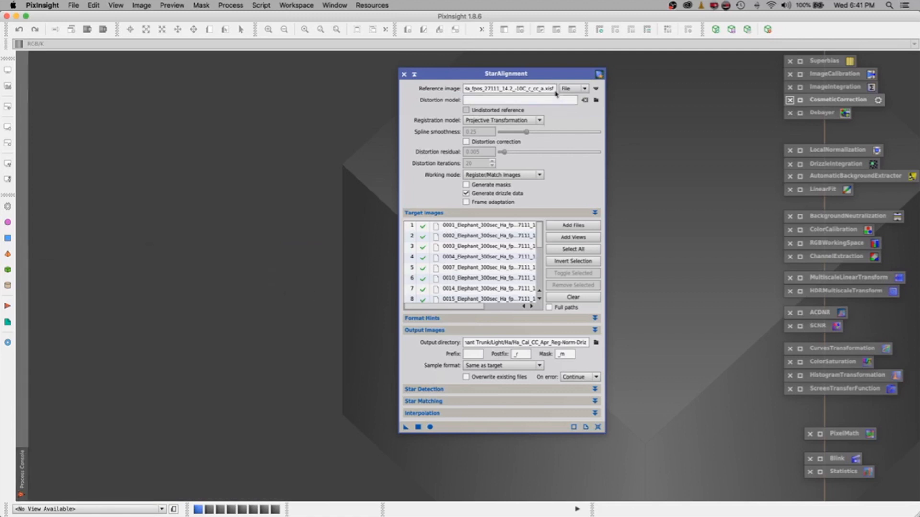
Clear the StarAlignment target images list and collapse the process to its workspace icon.
click(562, 298)
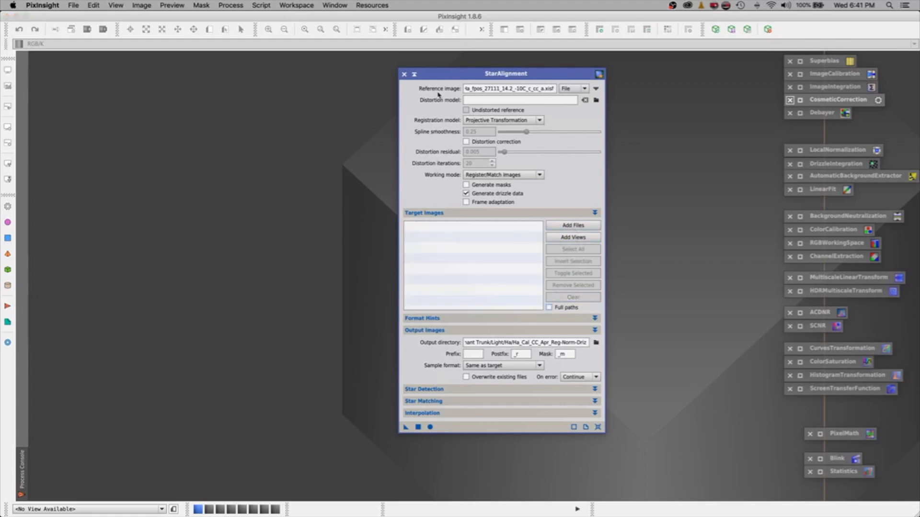
click(415, 76)
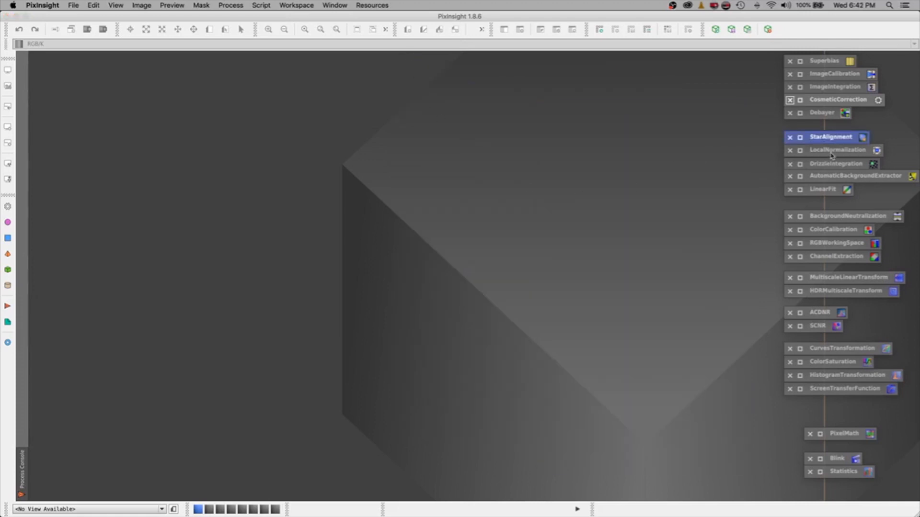
Set the LocalNormalization reference image to the registered frame 0001_Elephant_300sec_Ha_fpos_27111_14.2_-10C_c_cc_a_r.xisf from the Ha_Cal_CC_Apr_Reg-Norm-Driz folder.
click(800, 151)
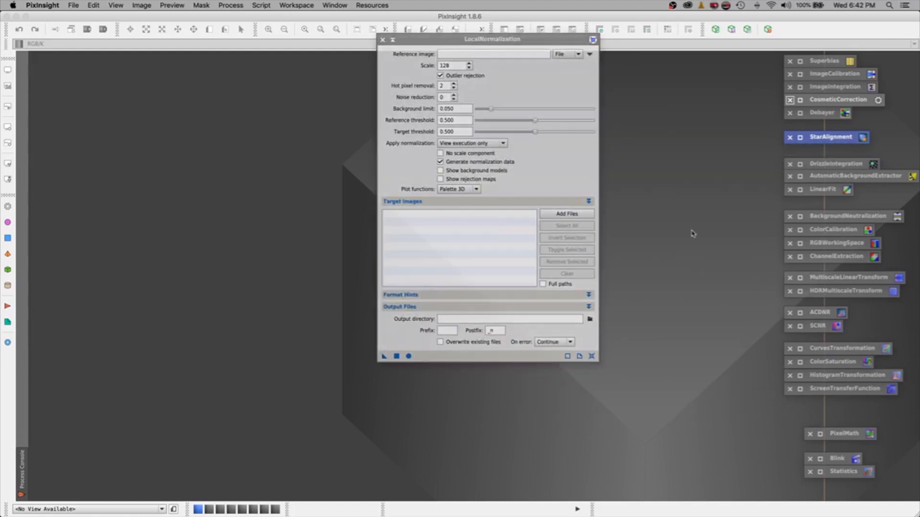
click(527, 39)
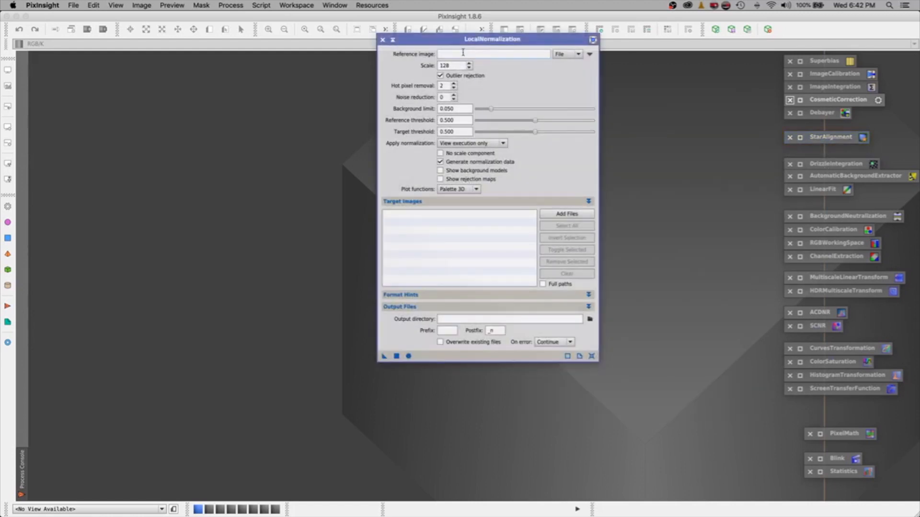
drag(463, 39, 366, 91)
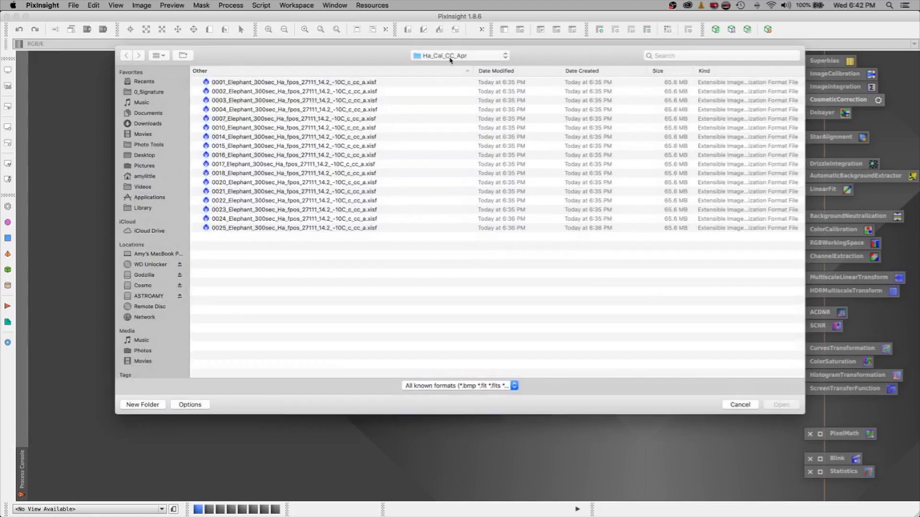
click(450, 56)
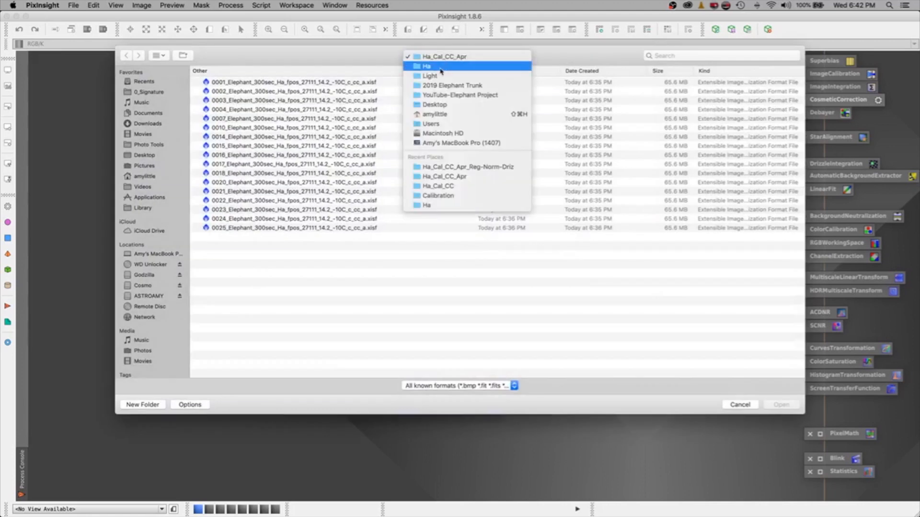
click(427, 71)
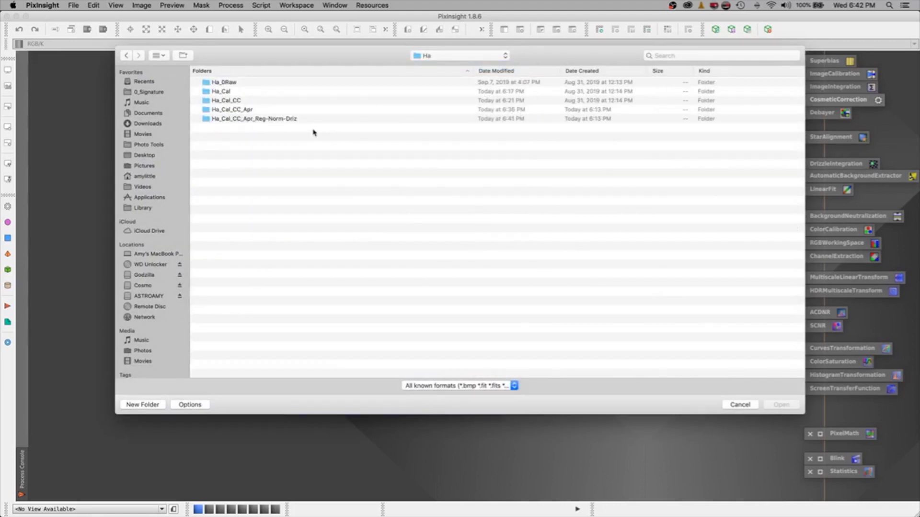
click(278, 119)
double_click(212, 120)
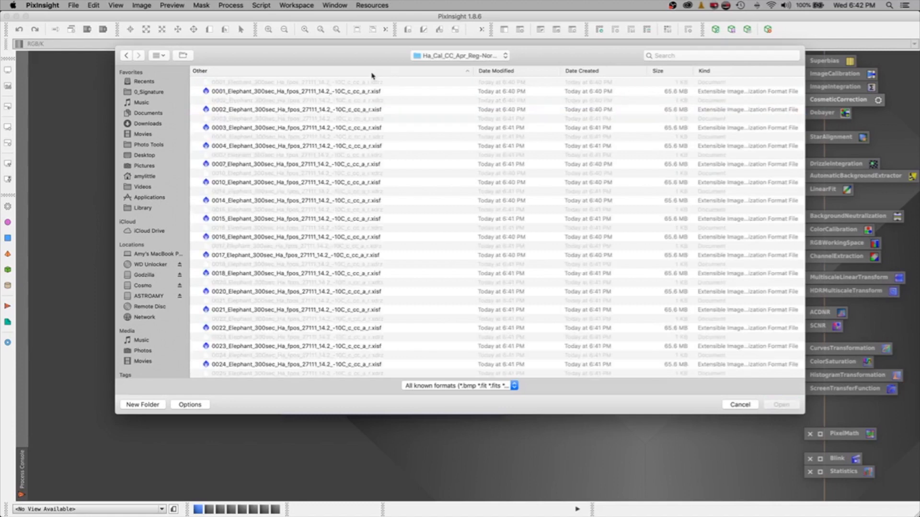
click(248, 92)
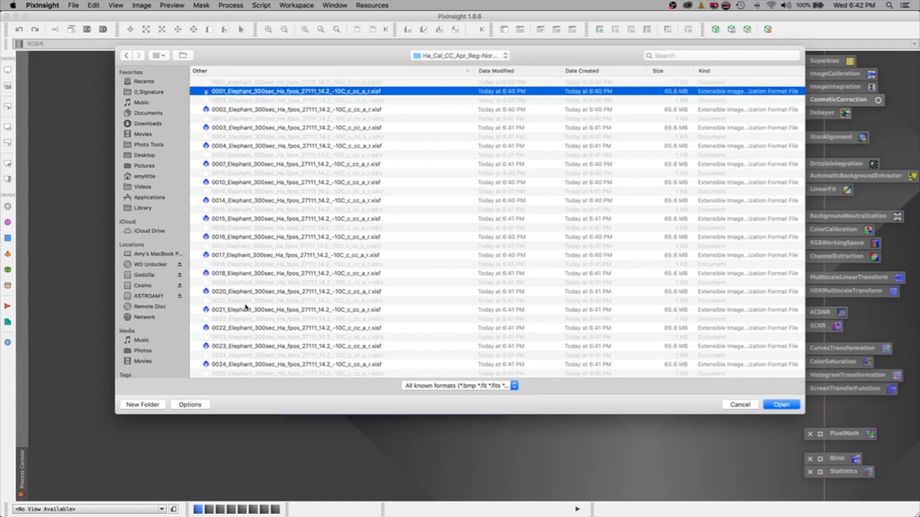
scroll(204, 86, down, 1)
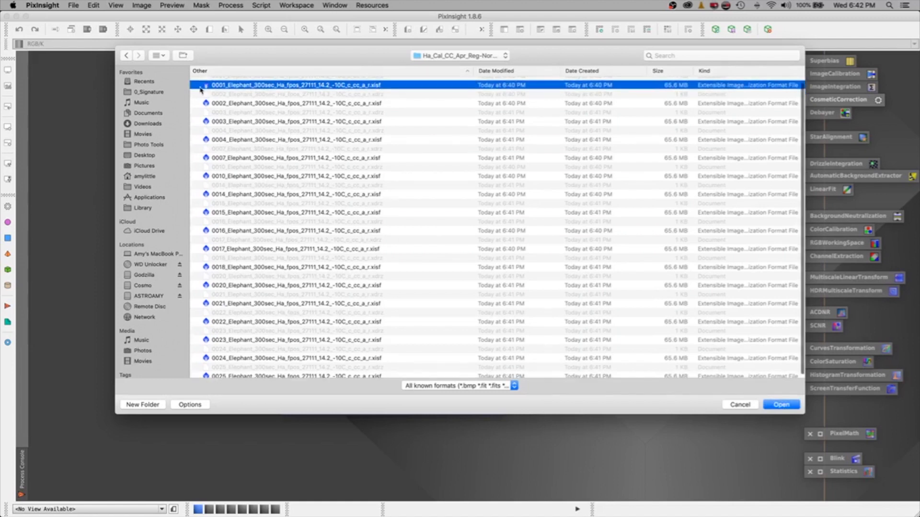
click(781, 405)
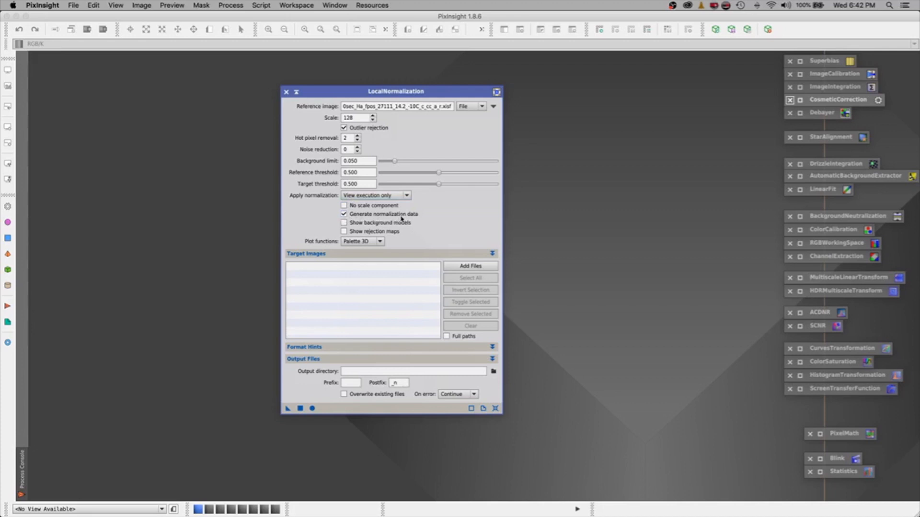
Add all registered Ha .xisf frames, 0001 to 0025, from Ha_Cal_CC_Apr_Reg-Norm-Driz as LocalNormalization target images.
click(357, 118)
click(468, 266)
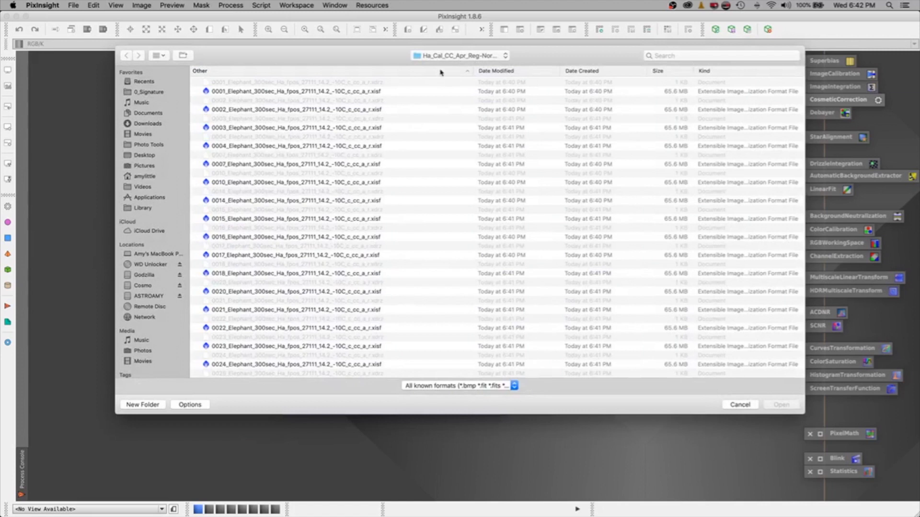
drag(397, 91, 337, 443)
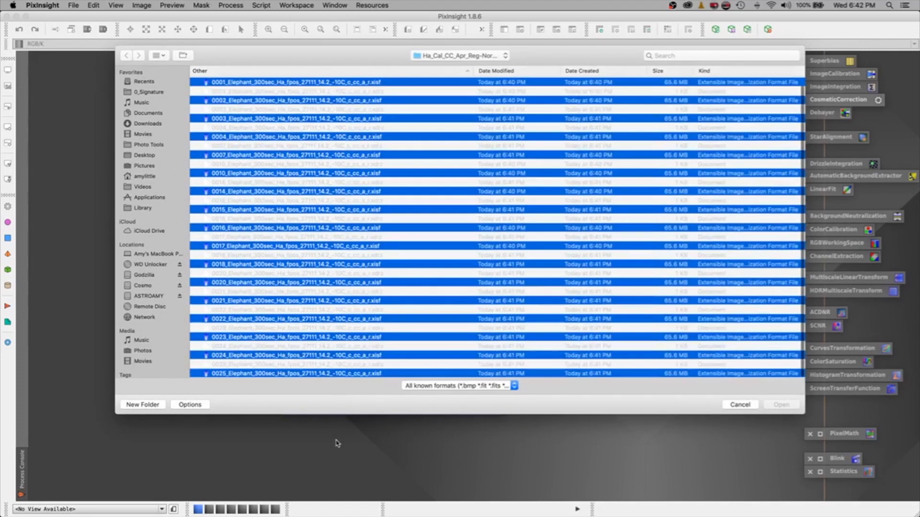
click(780, 405)
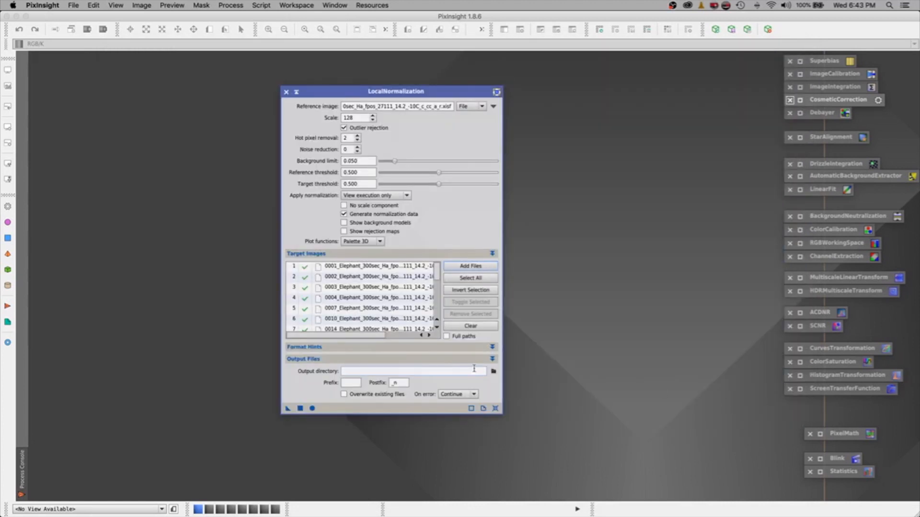
Set the LocalNormalization output directory to Ha_Cal_CC_Apr_Reg-Norm-Driz and run the process on the target frames.
click(494, 372)
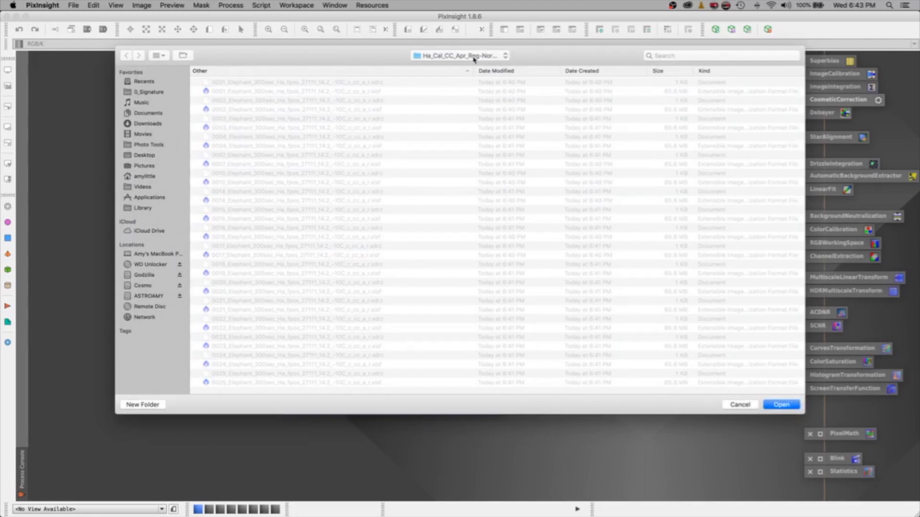
click(474, 56)
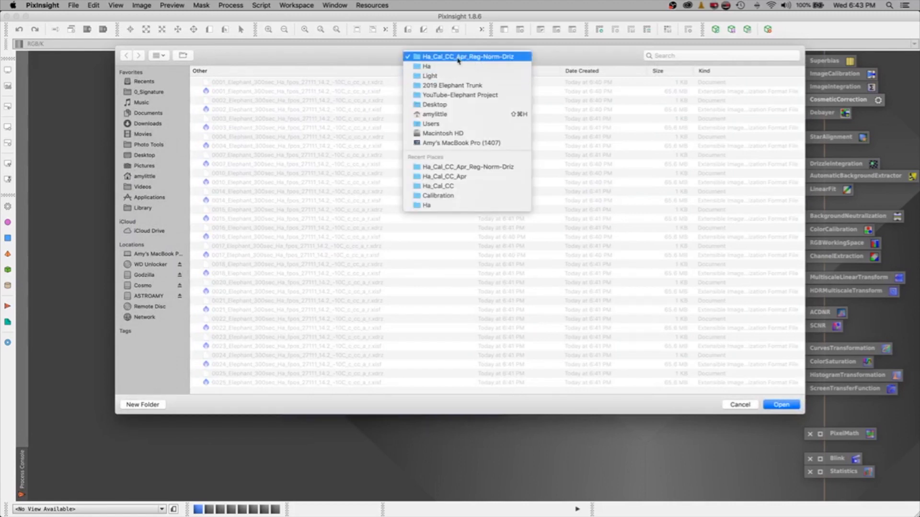
click(490, 58)
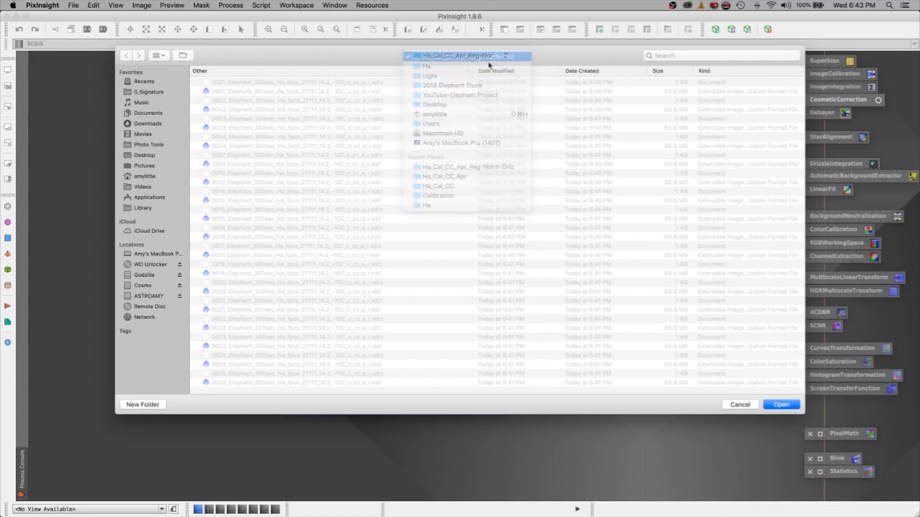
click(350, 266)
drag(350, 267, 358, 268)
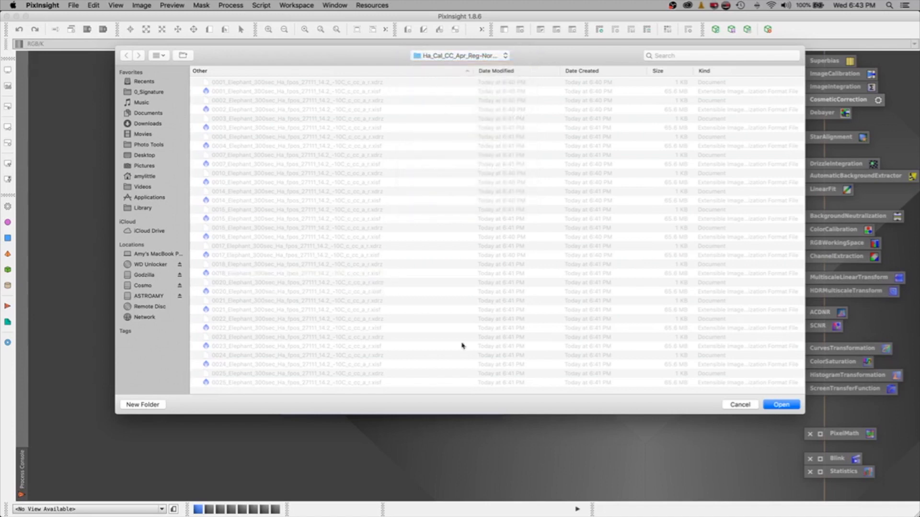
click(777, 404)
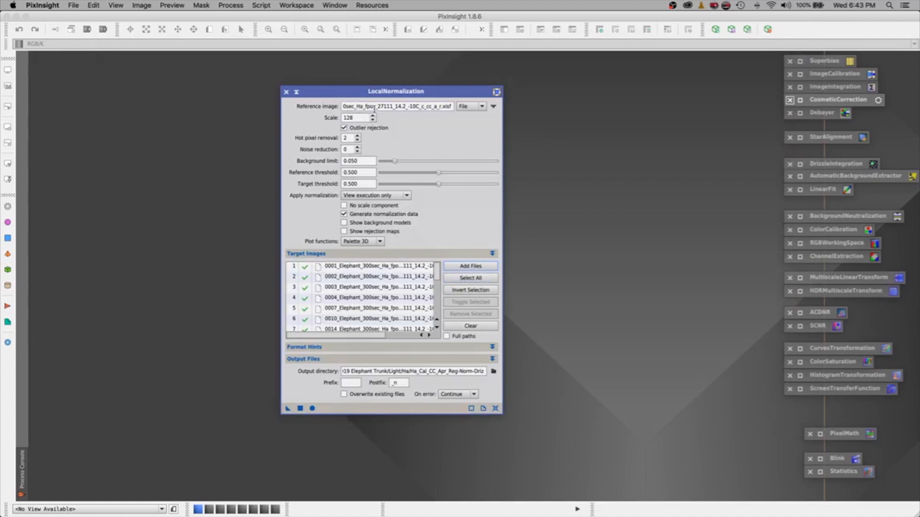
click(311, 409)
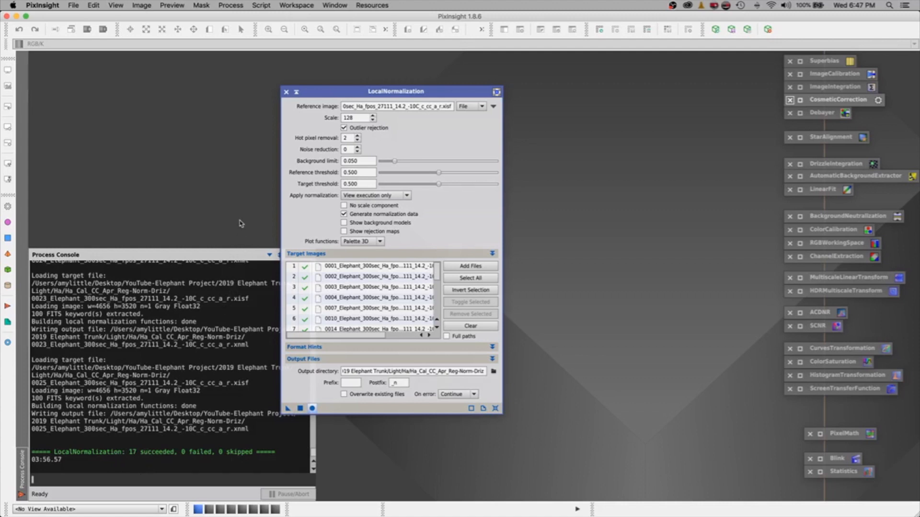
scroll(350, 284, down, 1)
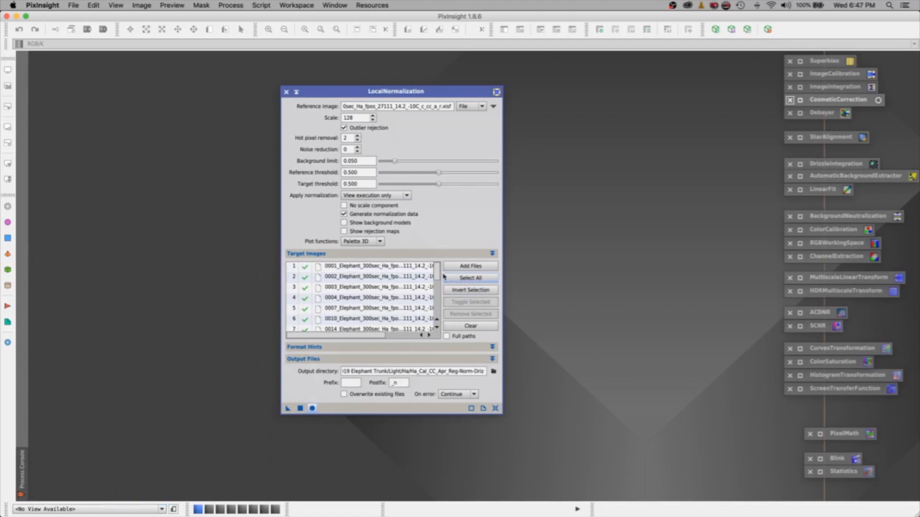
Clear the LocalNormalization target images list and collapse the process to its workspace icon.
drag(438, 284, 437, 316)
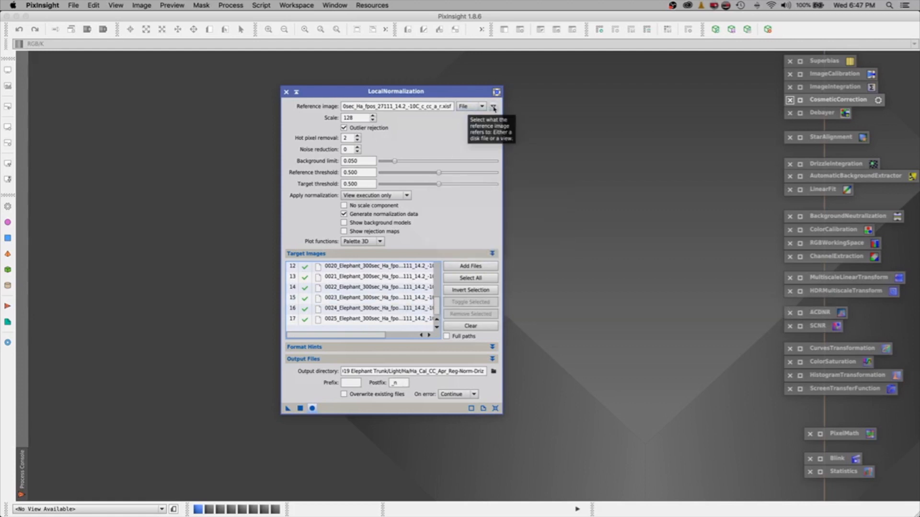
click(470, 327)
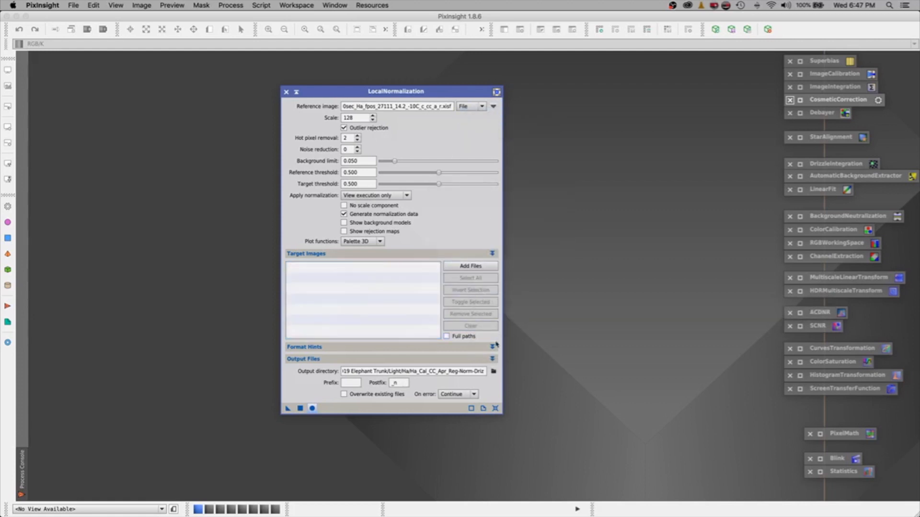
click(296, 92)
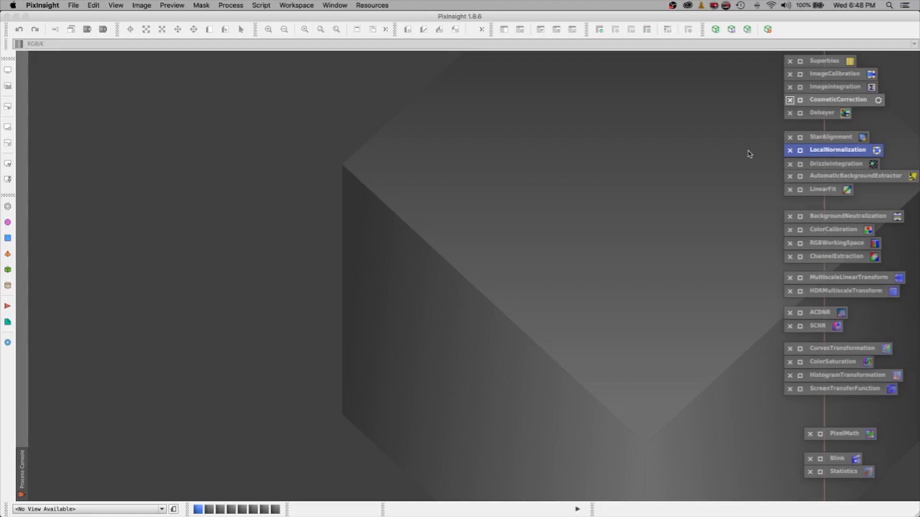
Open ImageIntegration and add all registered Ha .xisf frames from Ha_Cal_CC_Apr_Reg-Norm-Driz as input images.
click(800, 88)
drag(570, 61, 355, 61)
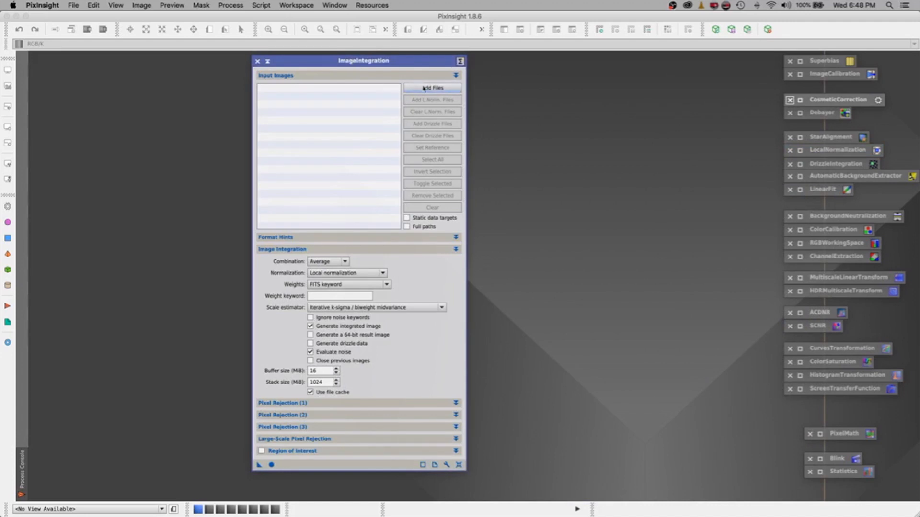
click(424, 88)
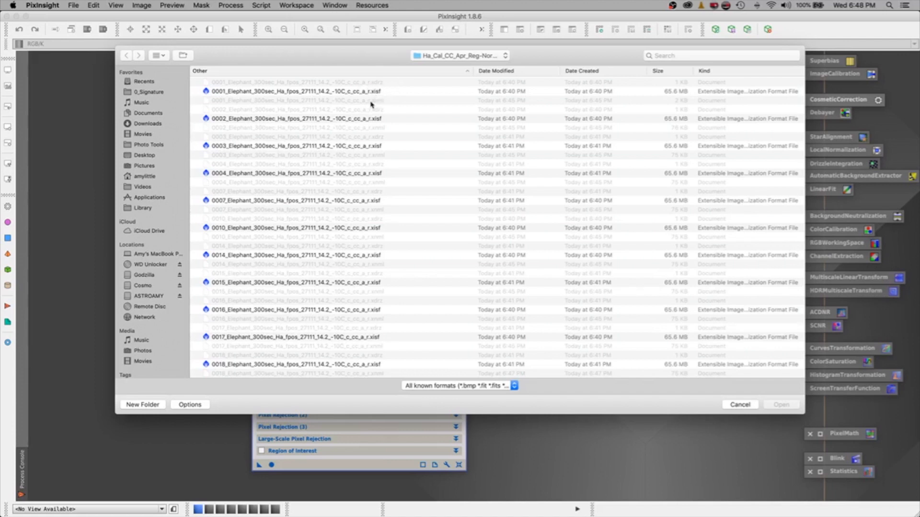
drag(402, 87, 350, 340)
scroll(351, 341, down, 2)
scroll(351, 339, up, 1)
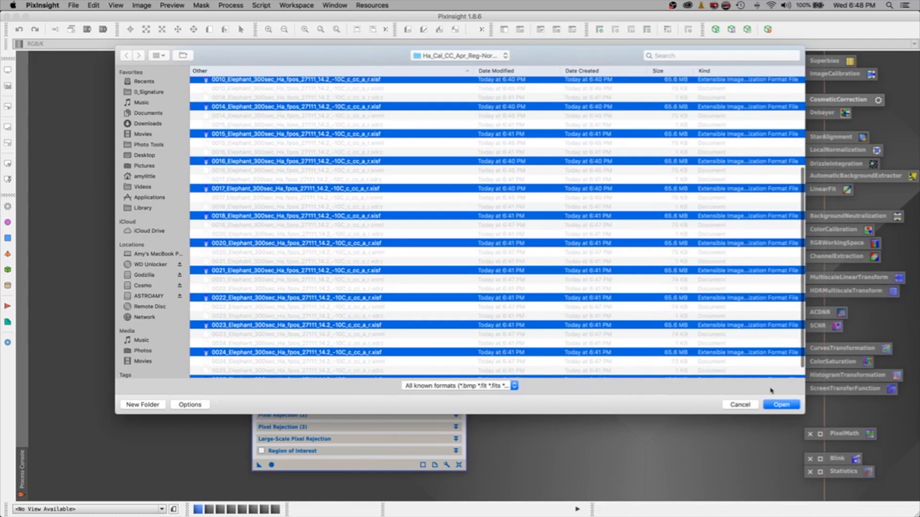
click(781, 405)
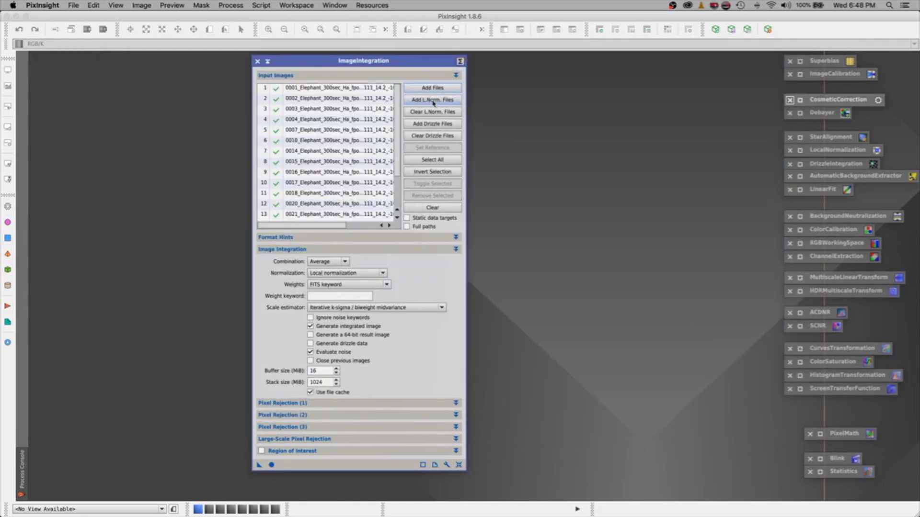
Attach the matching .xnml local normalization files of all Ha frames to the ImageIntegration input images.
click(437, 101)
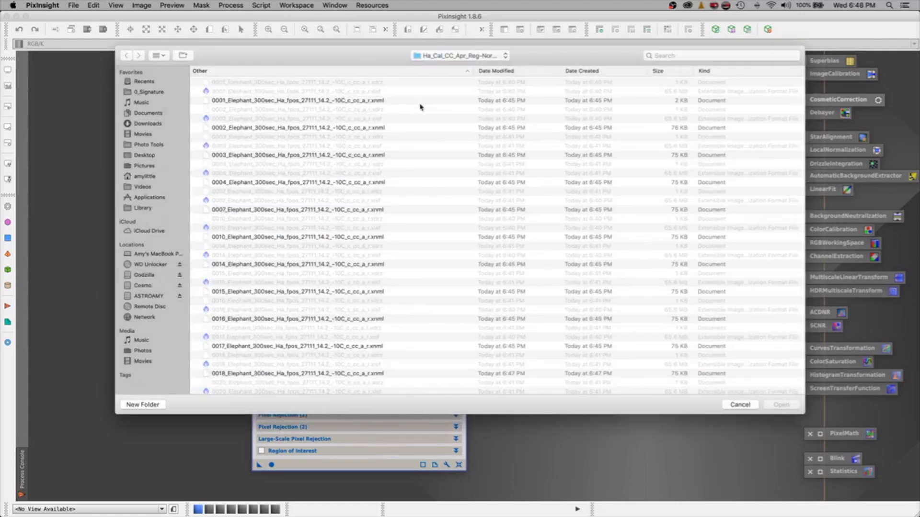
drag(396, 88, 347, 455)
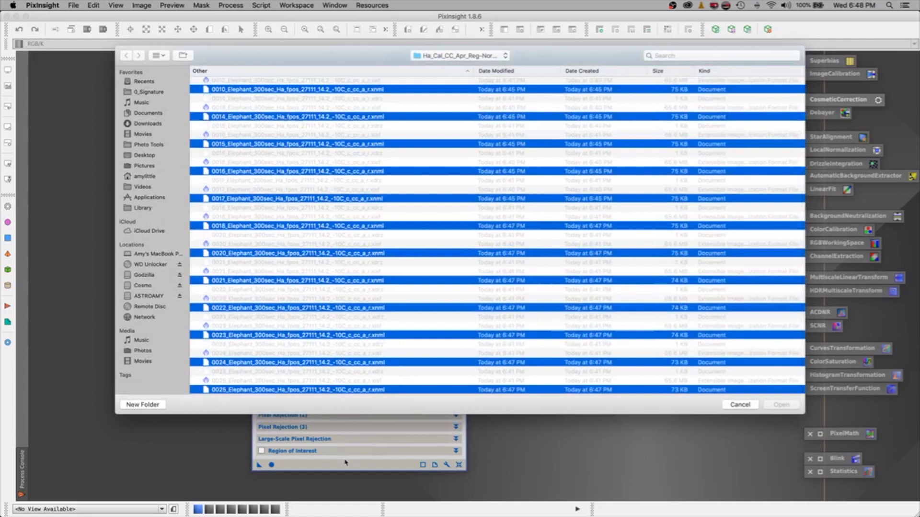
click(789, 408)
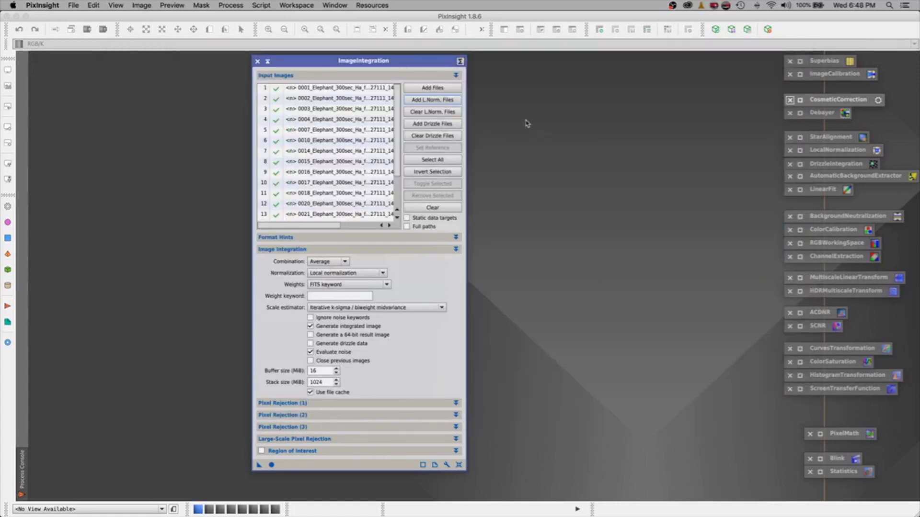
Attach the matching .xdrz drizzle files to the ImageIntegration input images and check the file markers throughout the list.
click(430, 126)
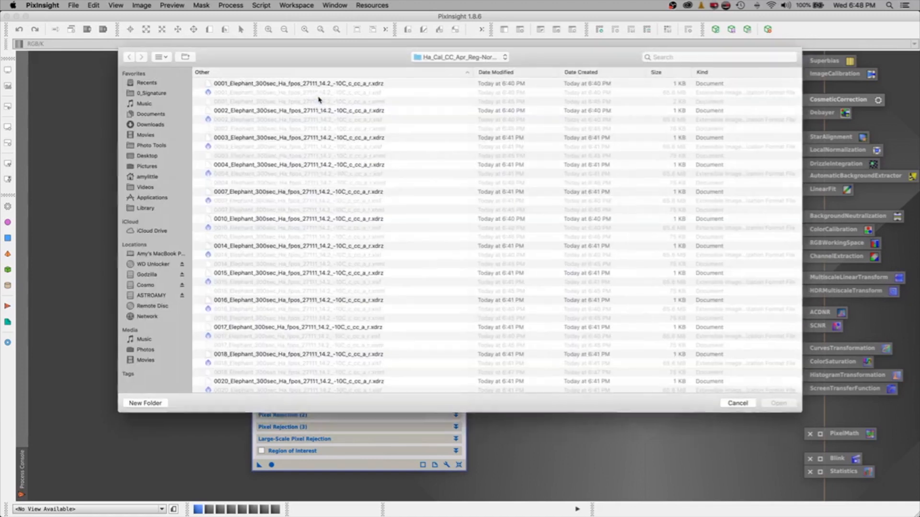
drag(386, 83, 381, 511)
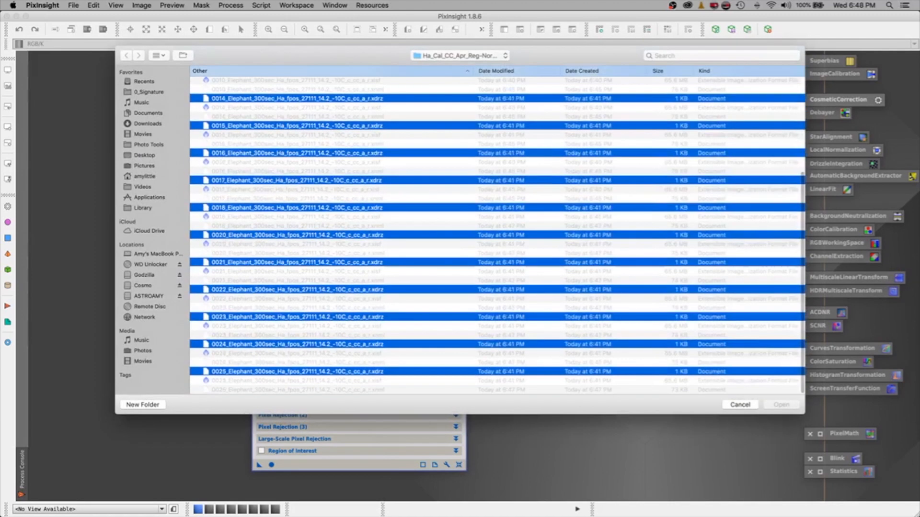
click(783, 407)
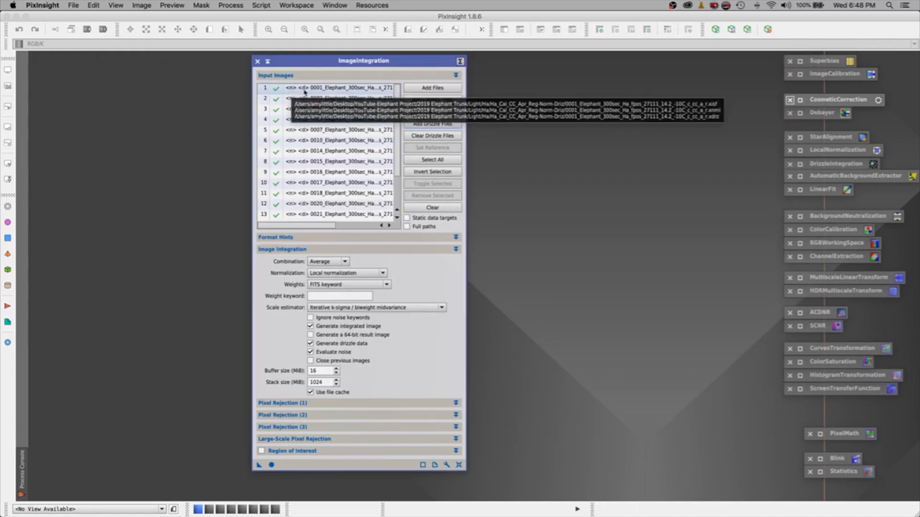
scroll(396, 158, down, 2)
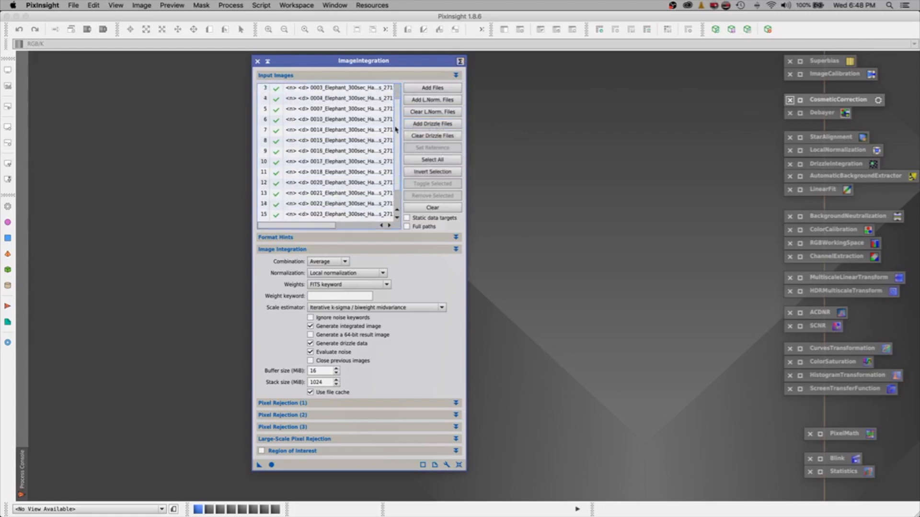
scroll(396, 170, up, 2)
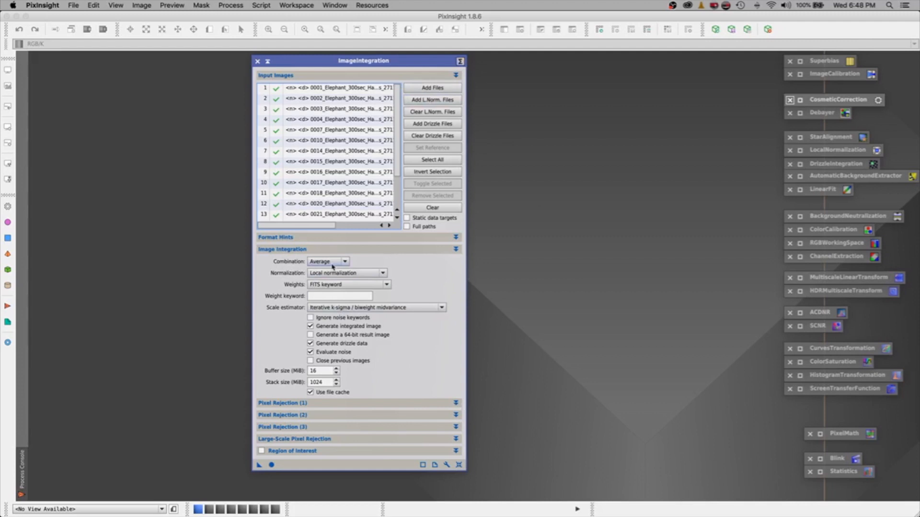
mouse_move(330, 285)
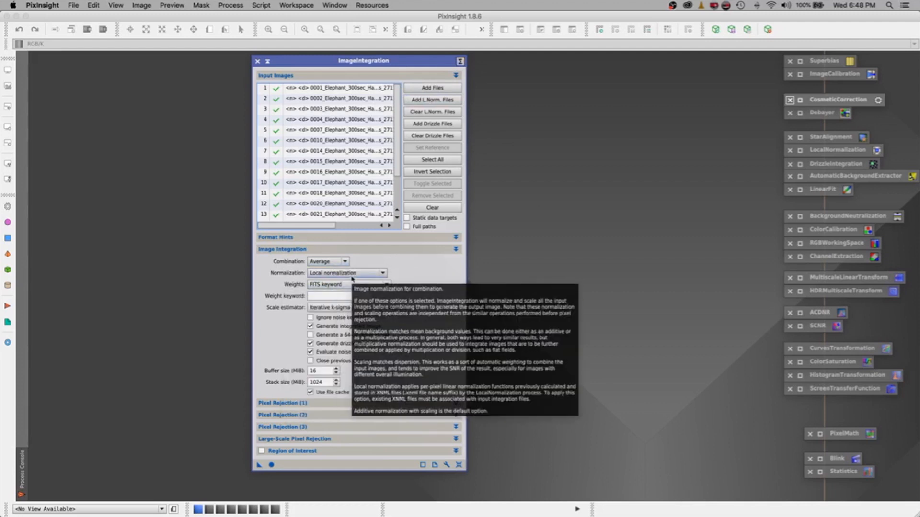
Set the image integration weights to FITS keyword with ssweight as the weight keyword.
mouse_move(290, 289)
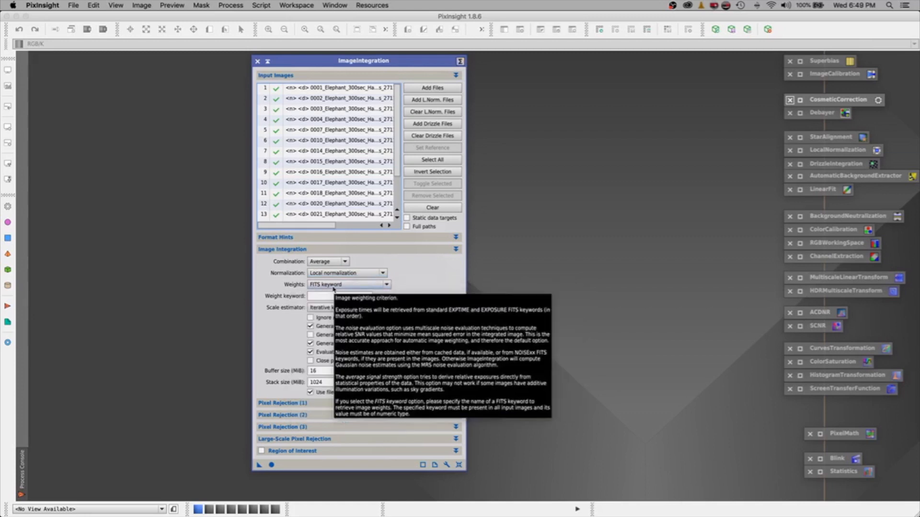
click(386, 285)
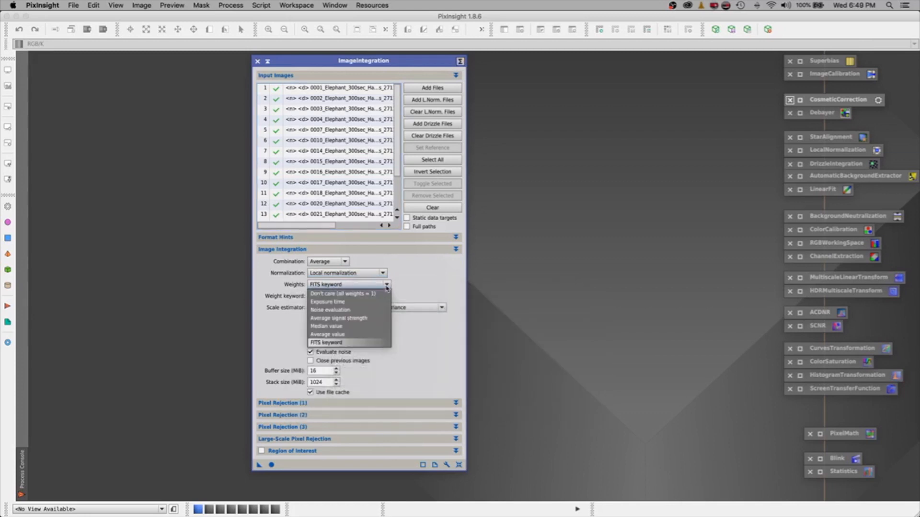
click(352, 343)
click(335, 297)
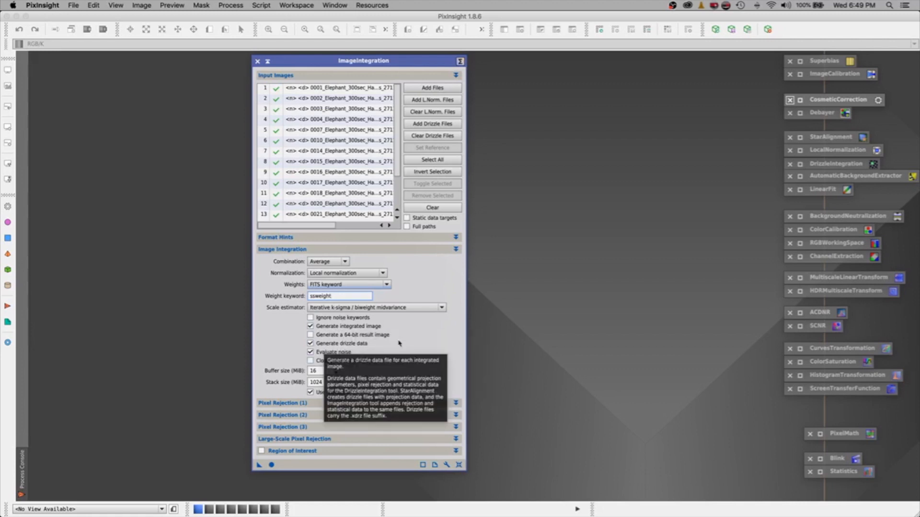
Set the Pixel Rejection (1) algorithm to Winsorized Sigma Clipping after checking the number of input frames.
click(394, 252)
click(288, 263)
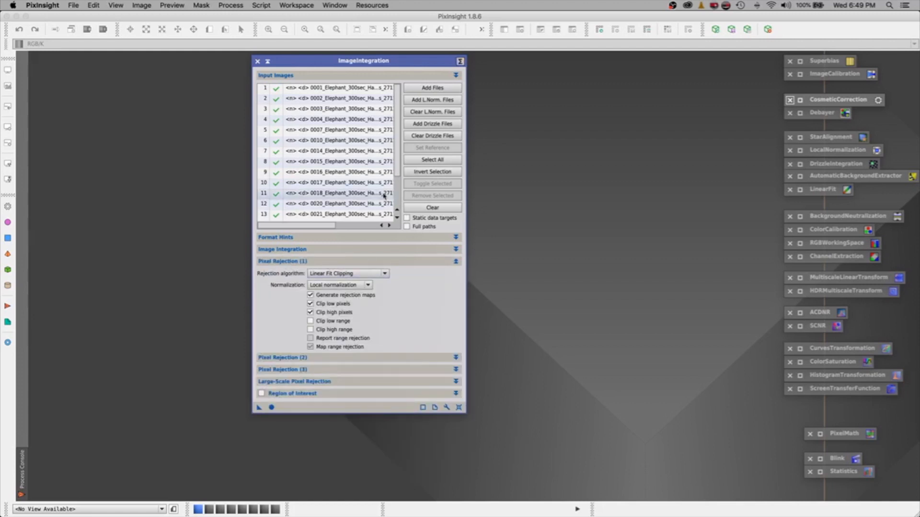
scroll(399, 179, down, 2)
scroll(398, 179, down, 2)
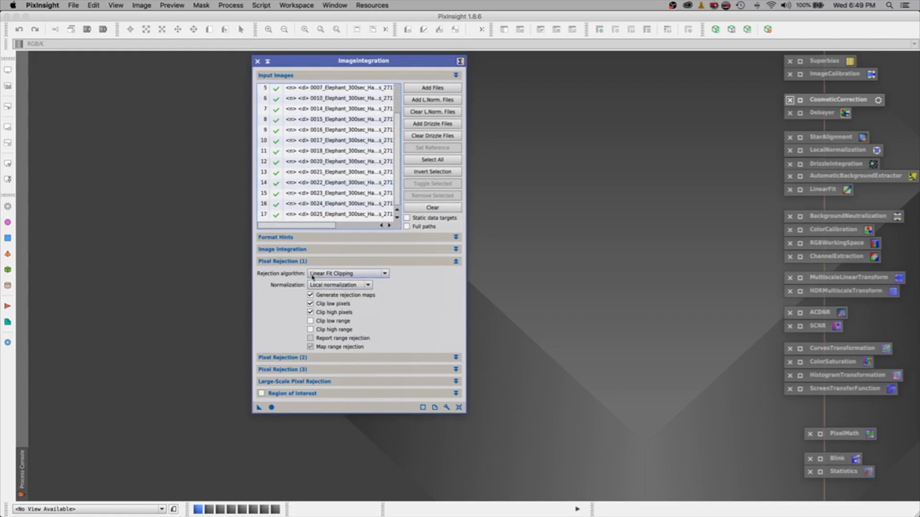
click(362, 275)
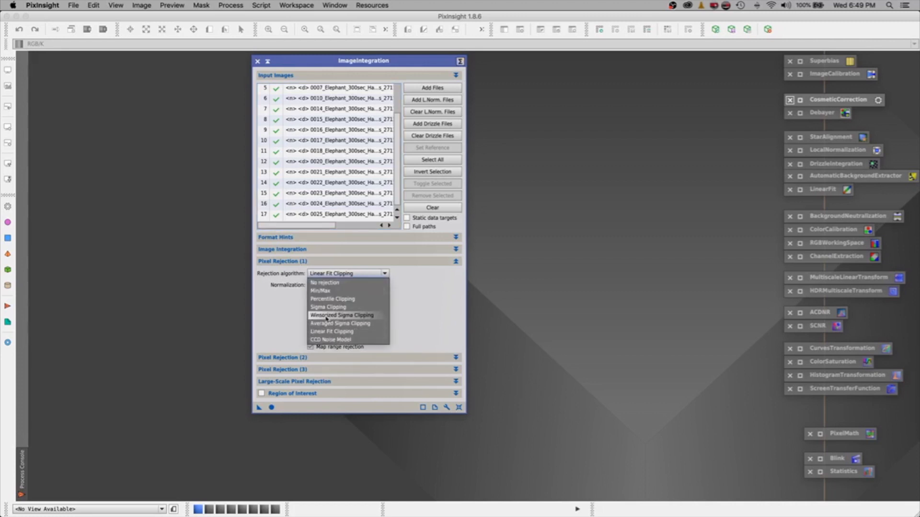
click(364, 317)
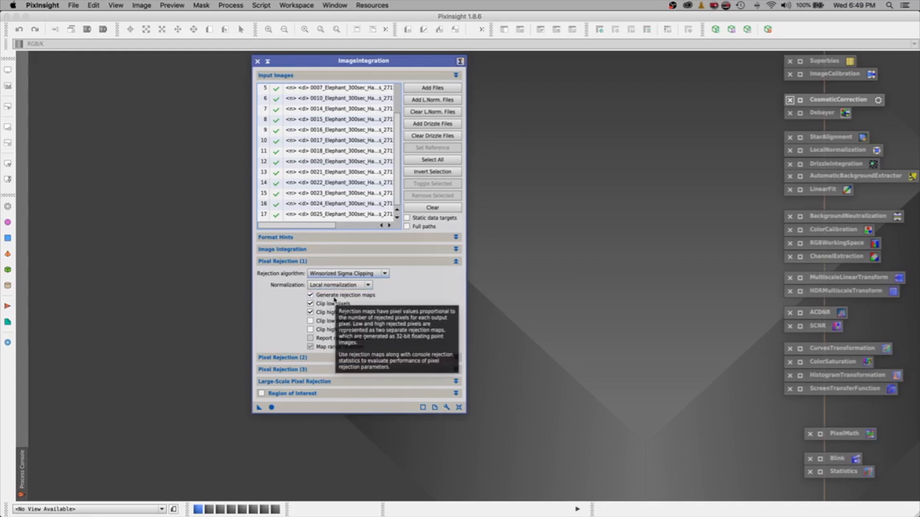
click(366, 263)
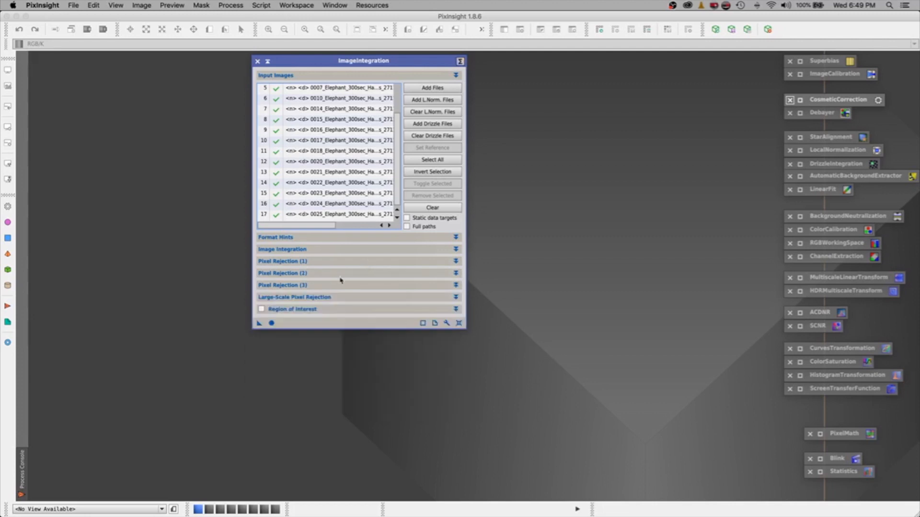
Review the Pixel Rejection (2), Pixel Rejection (3) and Large-Scale Pixel Rejection settings and run ImageIntegration globally on the Ha frames.
click(301, 274)
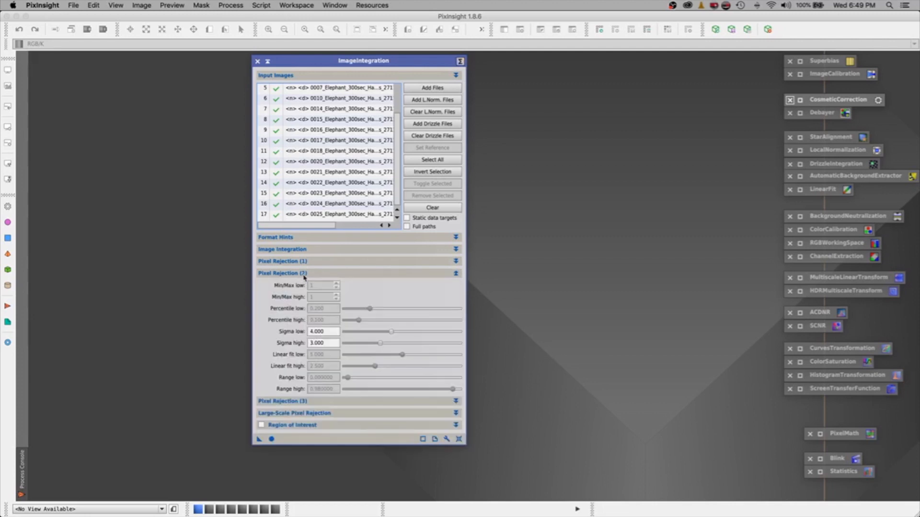
click(330, 274)
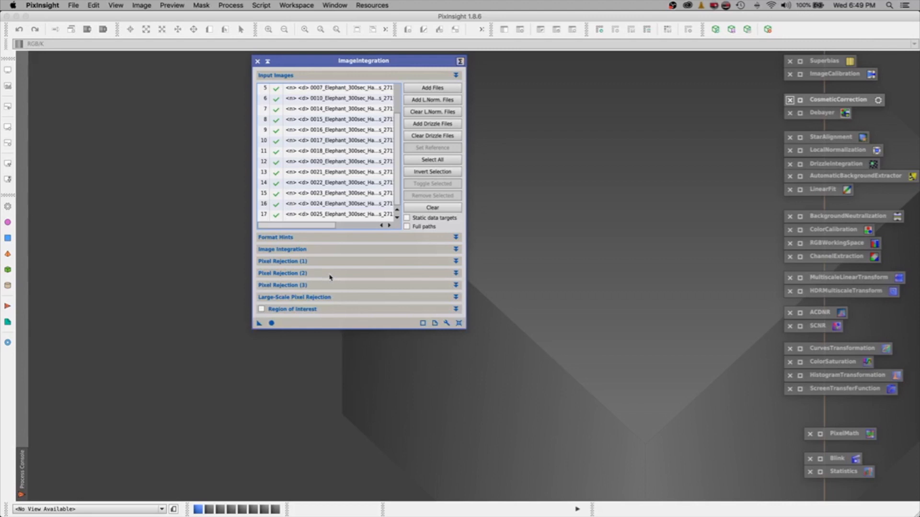
click(322, 286)
click(322, 286)
click(316, 297)
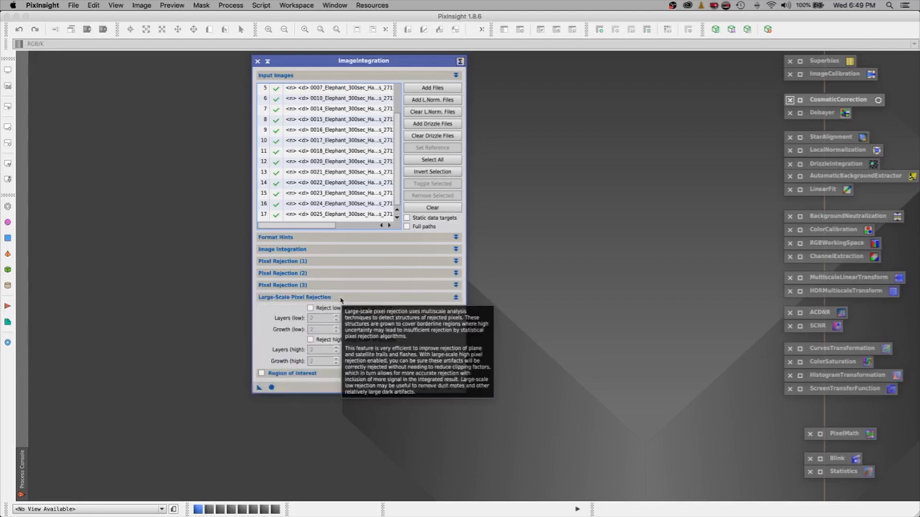
click(341, 298)
click(271, 324)
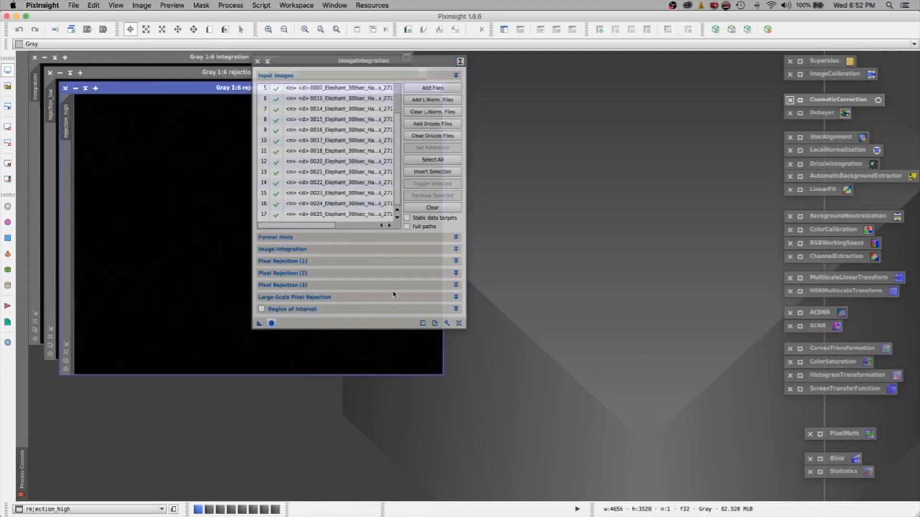
Inspect the rejection_high map enlarged with a boosted auto-stretch, and collapse its window.
mouse_move(287, 60)
mouse_down()
mouse_move(379, 74)
mouse_move(677, 223)
mouse_move(702, 216)
mouse_up()
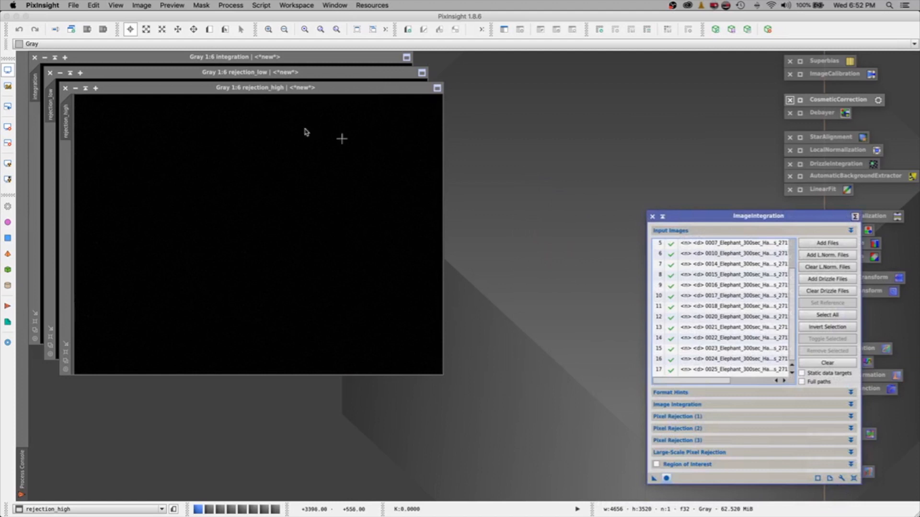
click(234, 98)
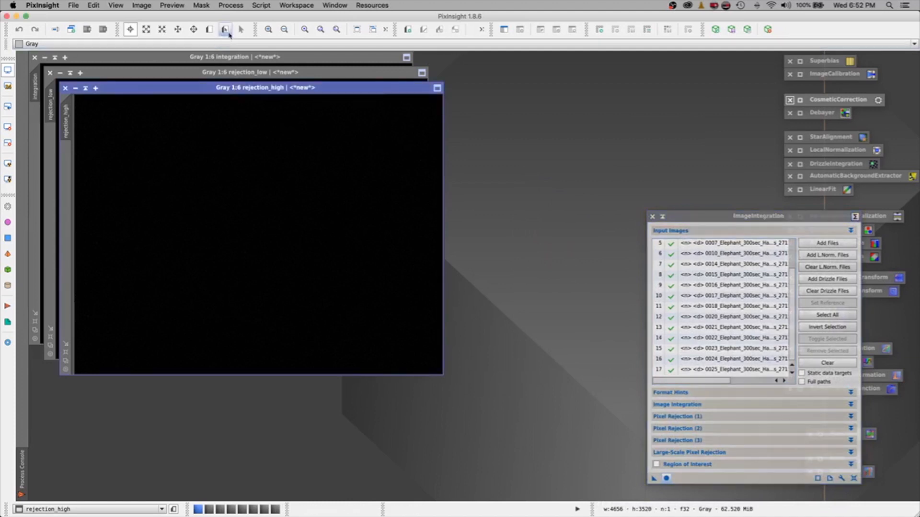
click(357, 31)
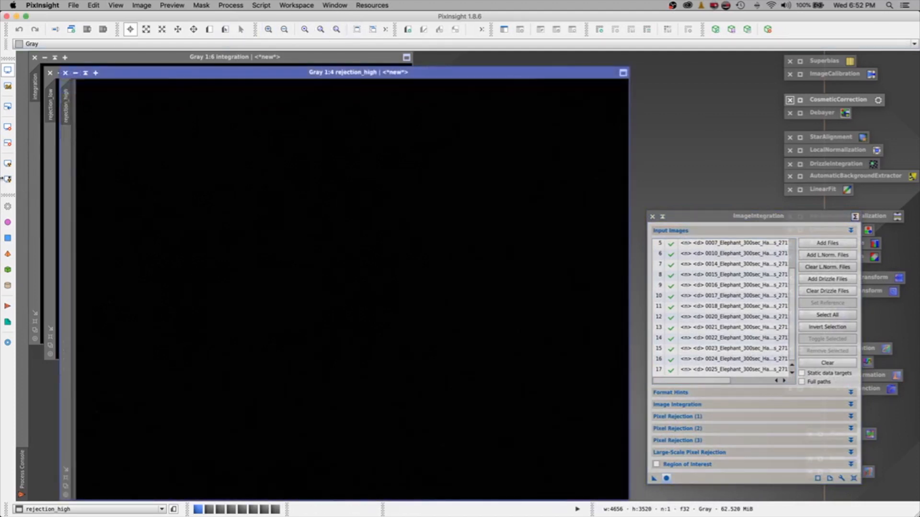
click(8, 179)
click(9, 178)
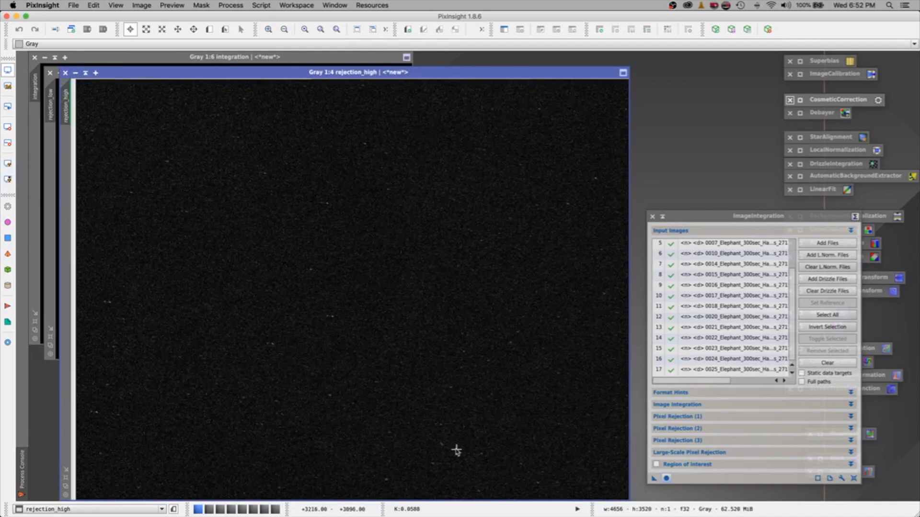
click(89, 74)
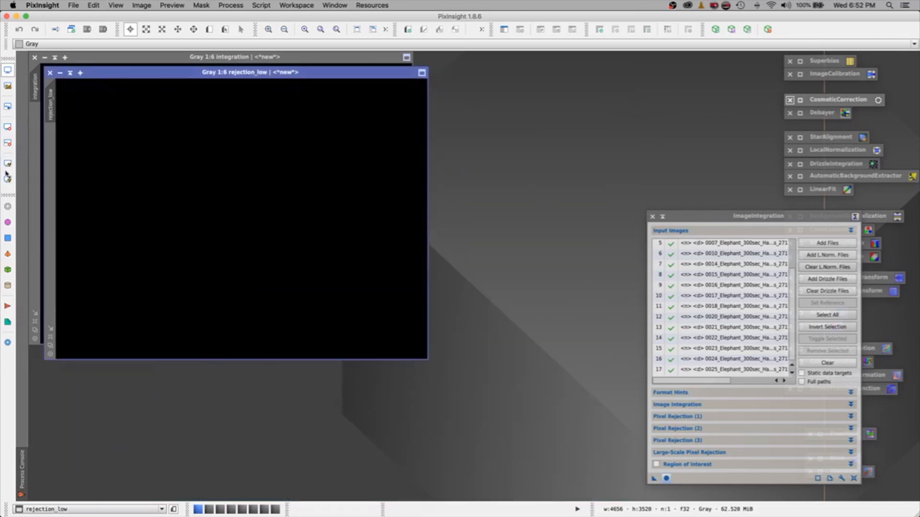
Inspect the rejection_low map at 1:1 and collapse its window.
click(352, 30)
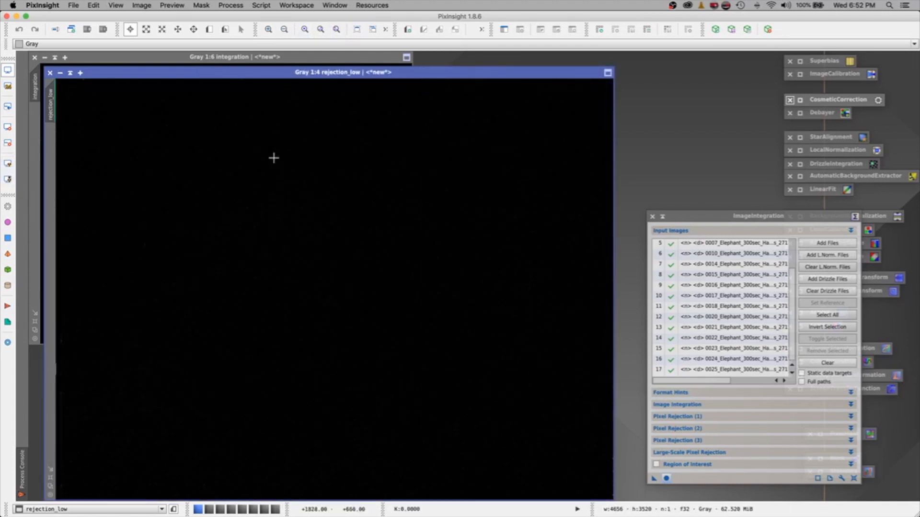
click(269, 31)
click(269, 30)
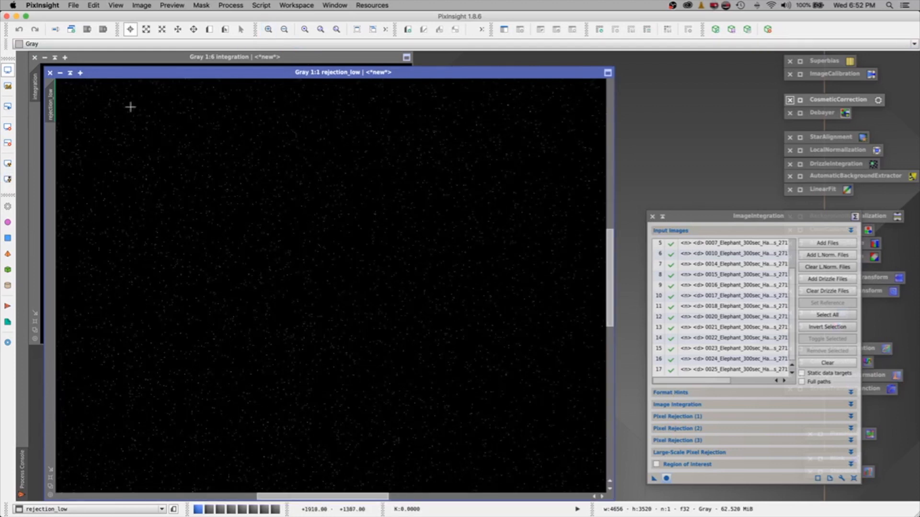
click(70, 73)
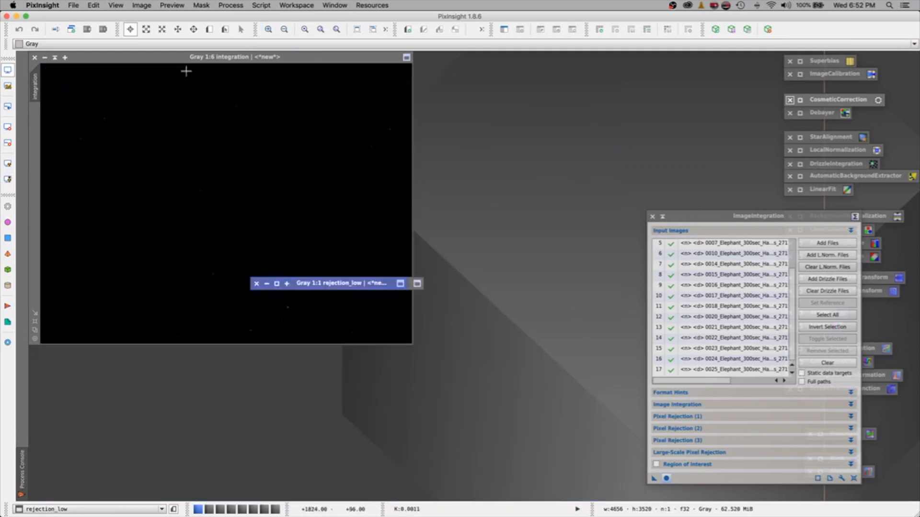
Enlarge the integration image to fit the workspace and apply a screen auto-stretch to it.
click(209, 61)
click(357, 29)
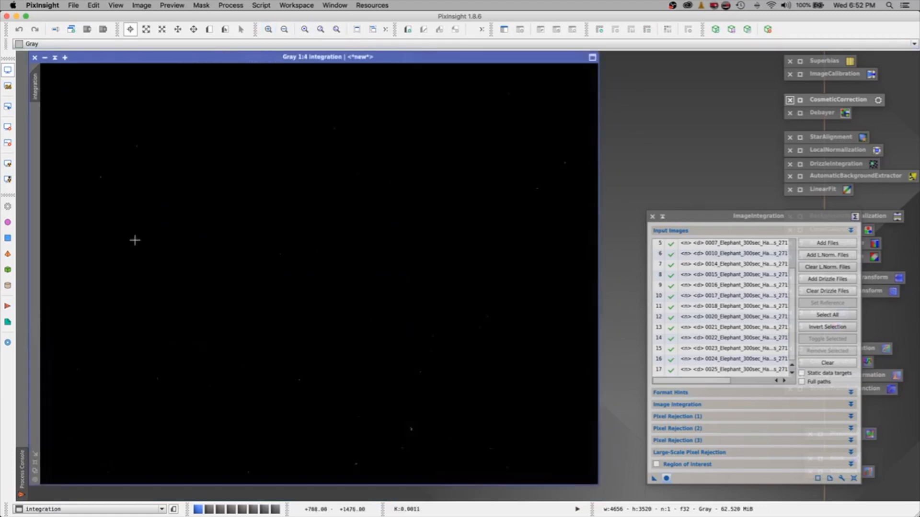
click(8, 163)
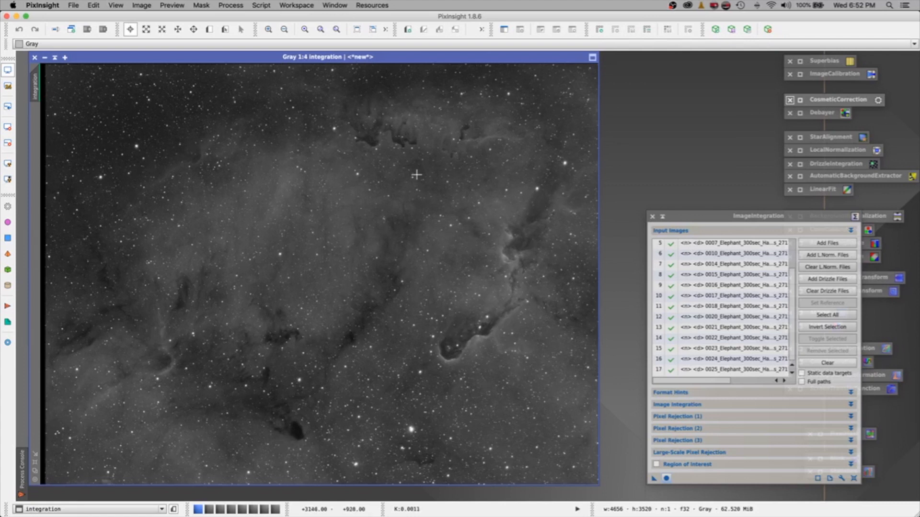
Examine star shapes and noise in the integration image at 1:1 and 2:1, and return to the full view.
click(268, 30)
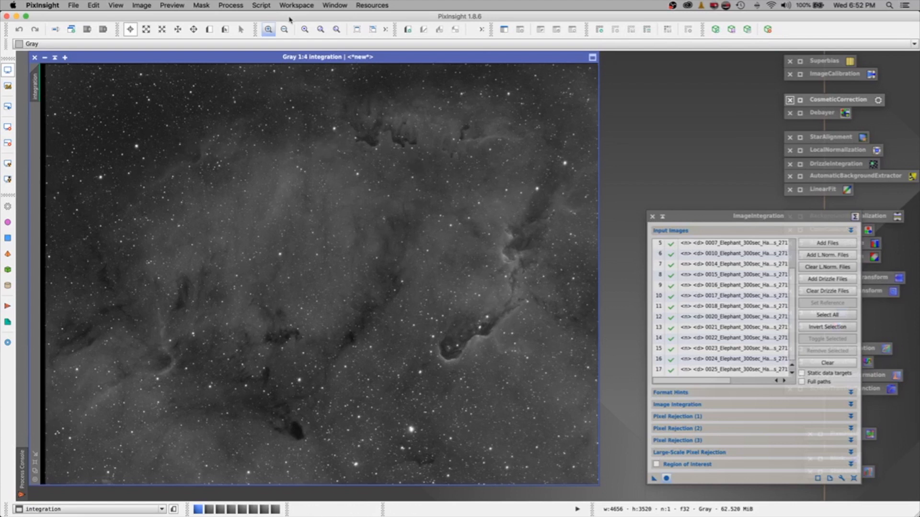
click(268, 29)
click(268, 30)
click(268, 30)
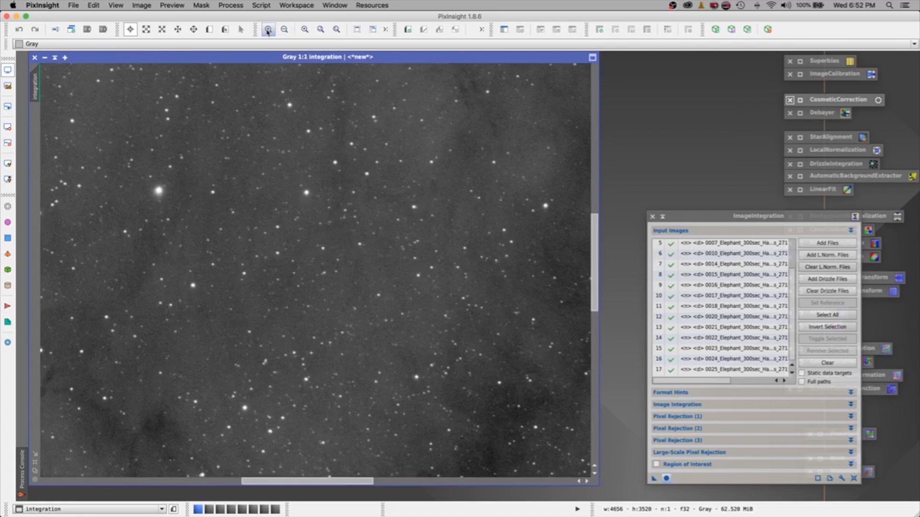
click(268, 30)
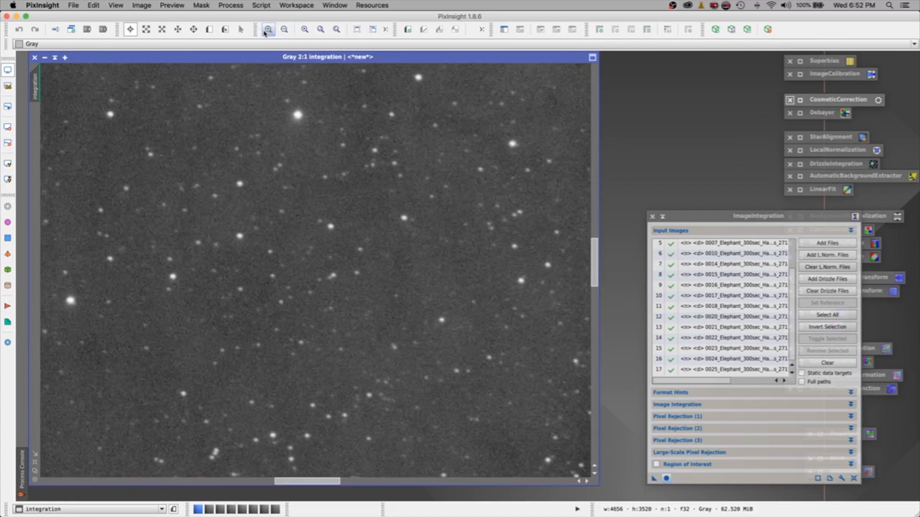
click(284, 29)
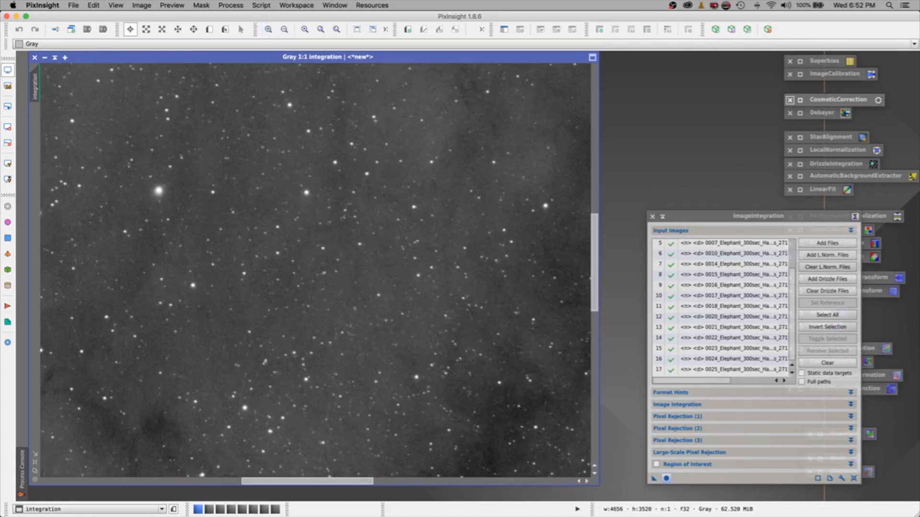
drag(316, 481, 455, 484)
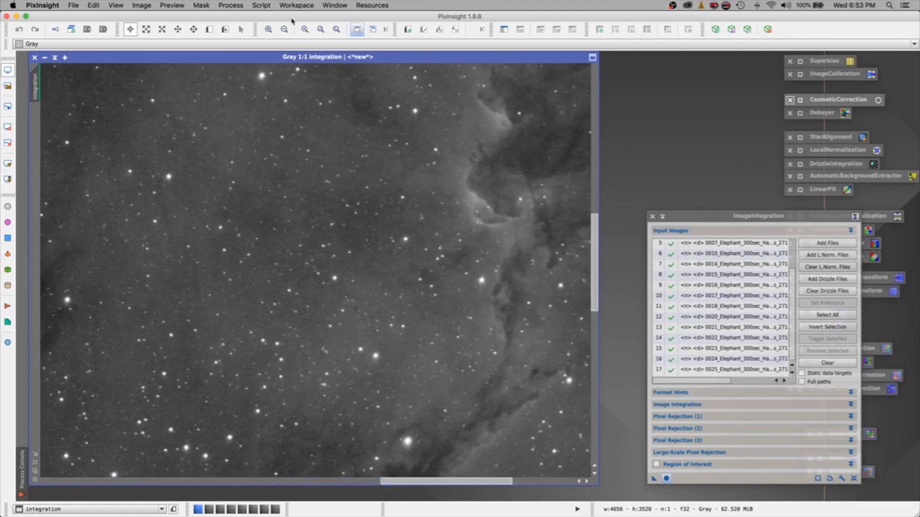
click(371, 30)
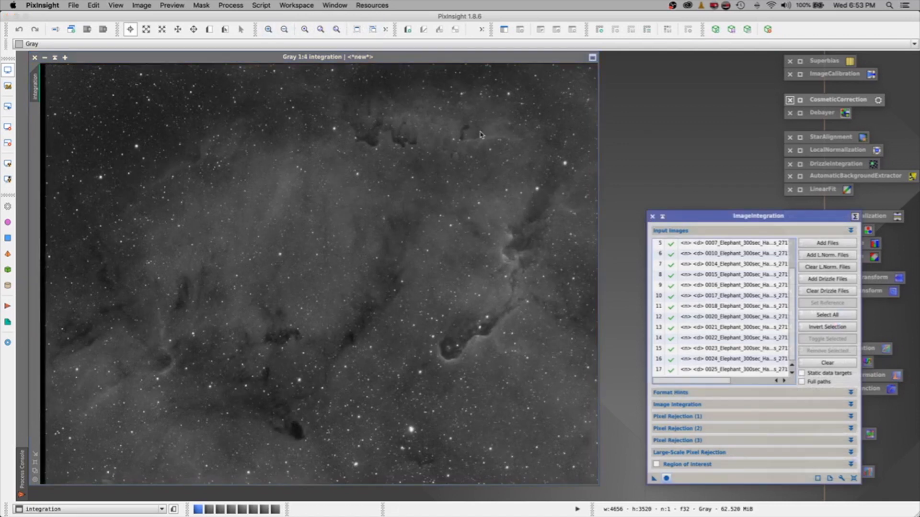
Collapse ImageIntegration to its workspace icon and open the StarAlignment process.
drag(701, 214, 481, 135)
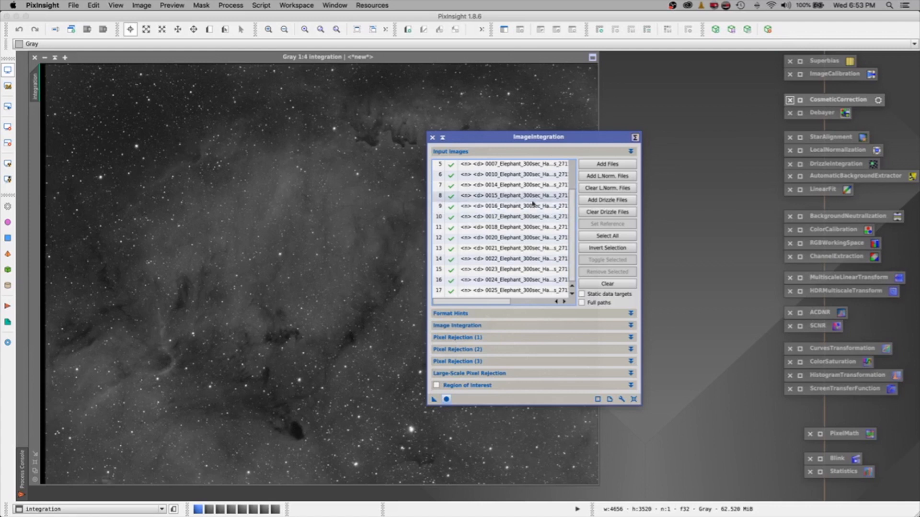
click(443, 137)
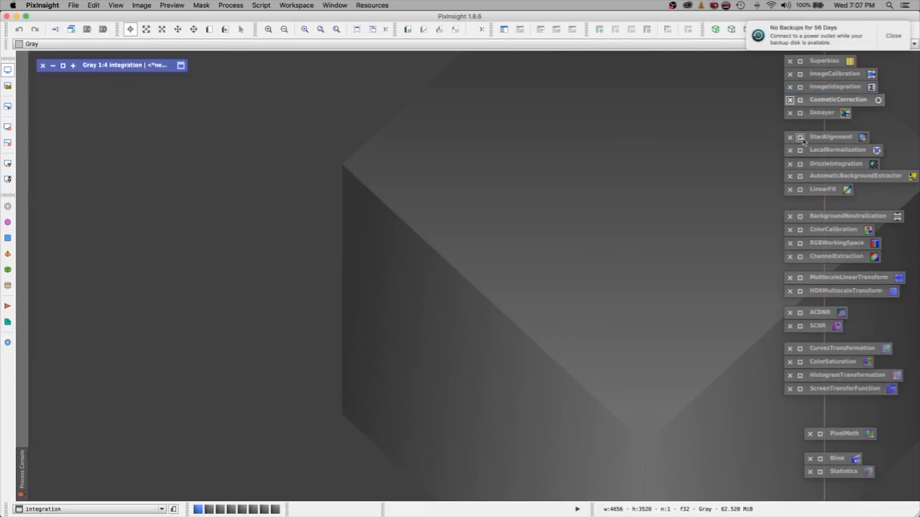
double_click(831, 137)
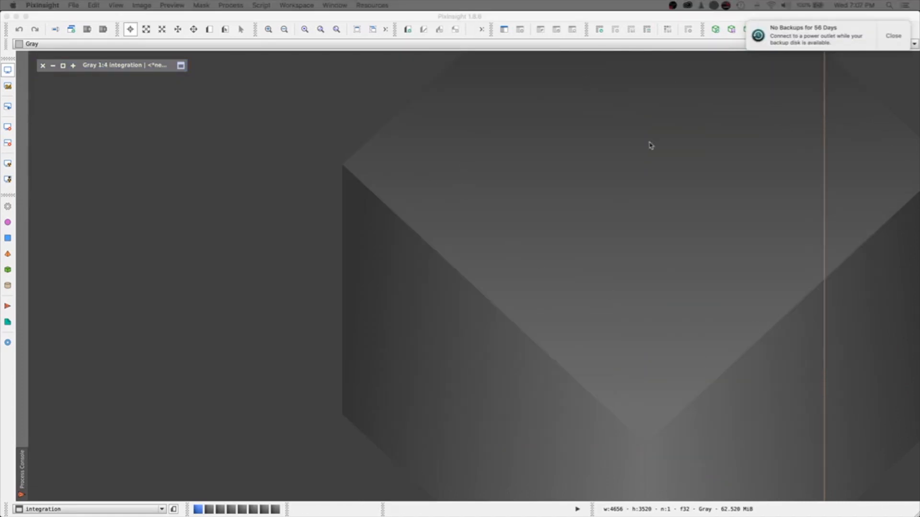
click(633, 178)
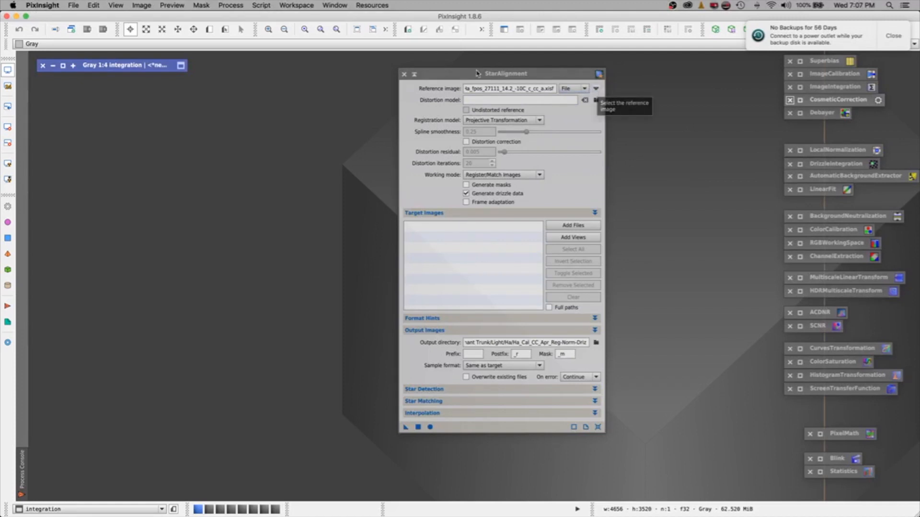
drag(478, 75, 366, 74)
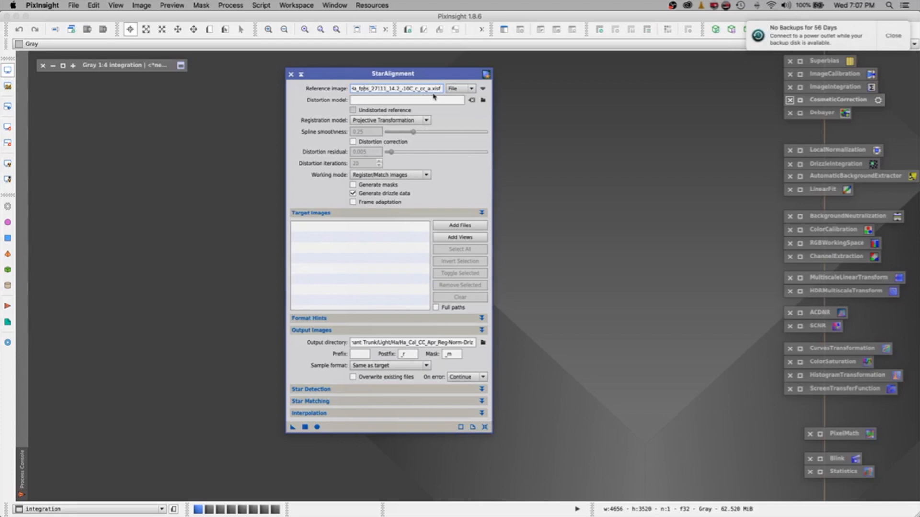
Check the StarAlignment reference image path to identify which Ha frame is set.
key(Left)
key(Left)
key(Left)
key(Left)
key(Left)
key(Left)
key(Left)
key(Left)
key(Left)
key(Left)
key(Left)
key(Left)
key(Left)
key(Left)
key(Left)
key(Left)
key(Left)
key(Left)
key(Left)
key(Left)
key(Left)
key(Left)
key(Left)
key(Left)
key(Left)
key(Left)
key(Left)
key(Left)
key(Left)
key(Left)
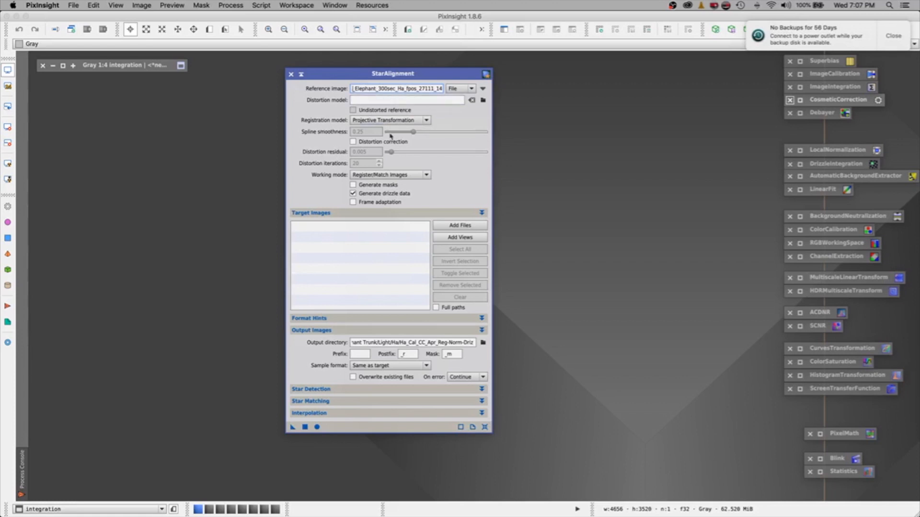
Add all the OIII frames from the Oiii_Cal_CC_Apr folder as StarAlignment target images.
click(450, 225)
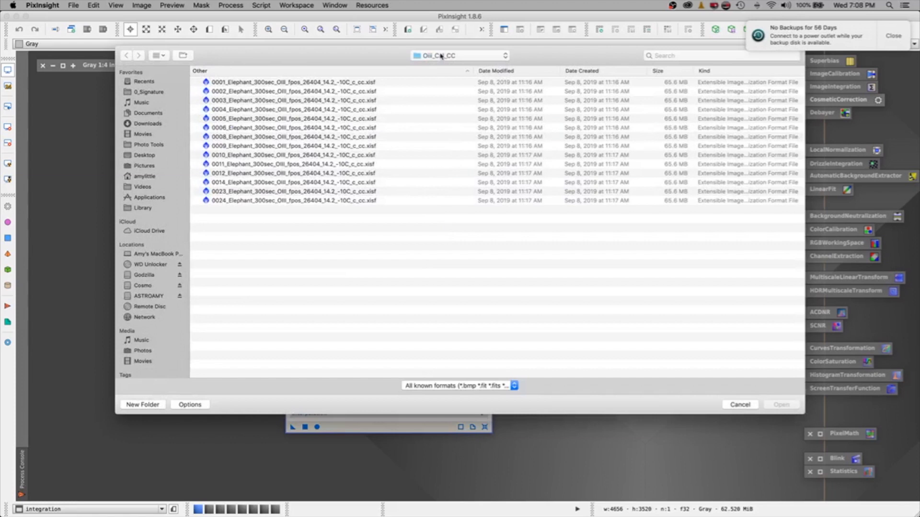
click(453, 58)
click(446, 67)
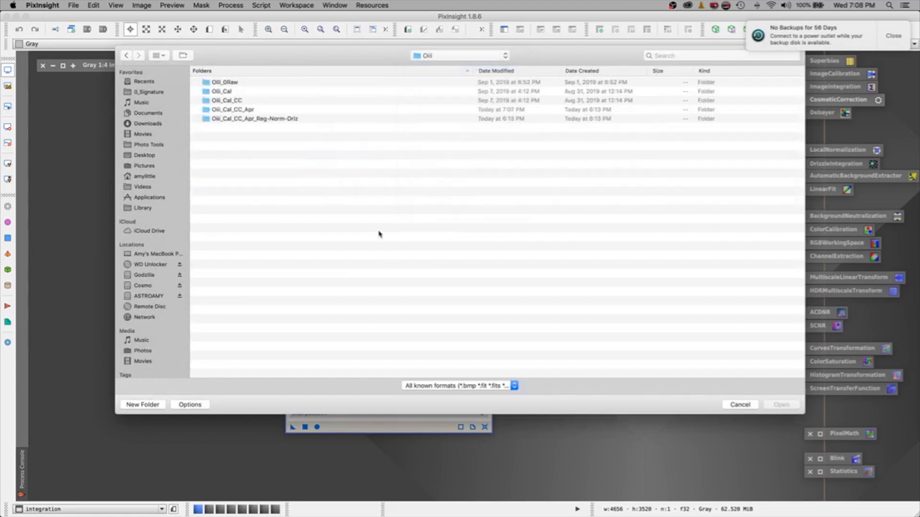
double_click(252, 109)
drag(385, 245, 298, 23)
click(770, 404)
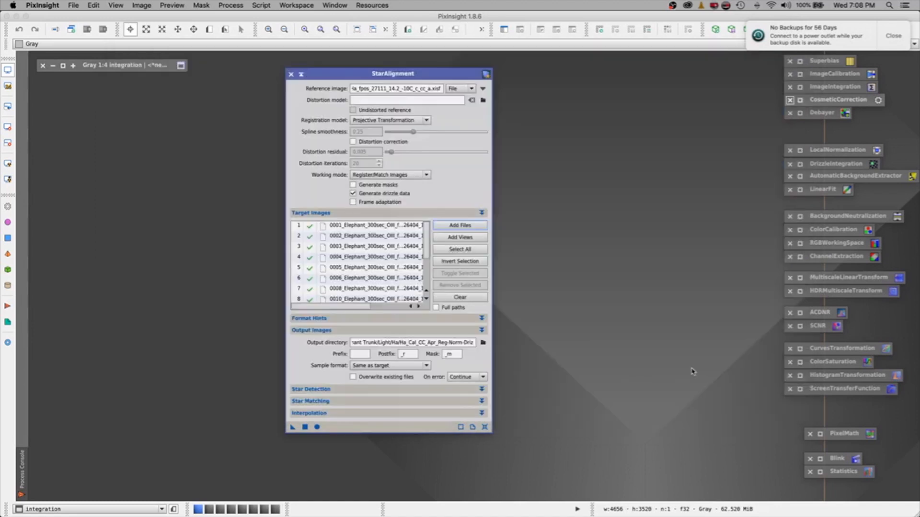
Set the StarAlignment output directory to the Oiii_Cal_CC_Apr_Reg-Norm-Driz folder.
click(483, 342)
click(483, 56)
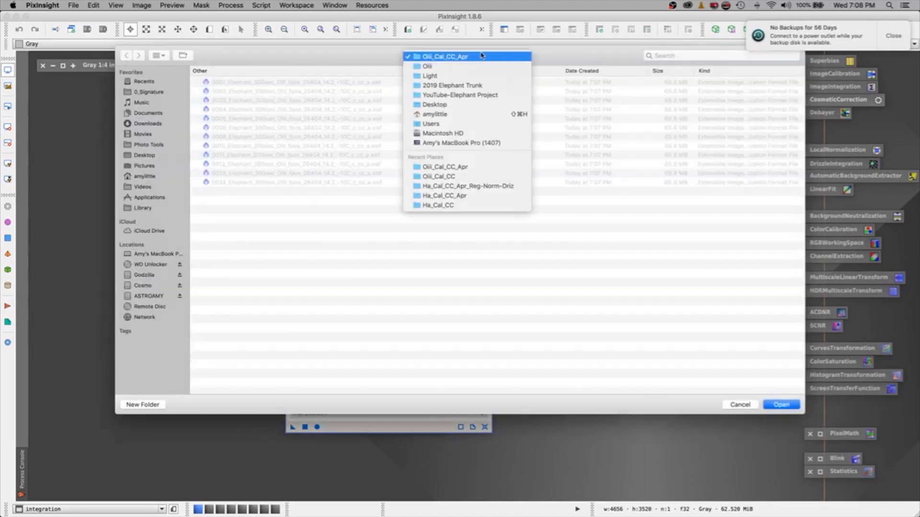
click(443, 70)
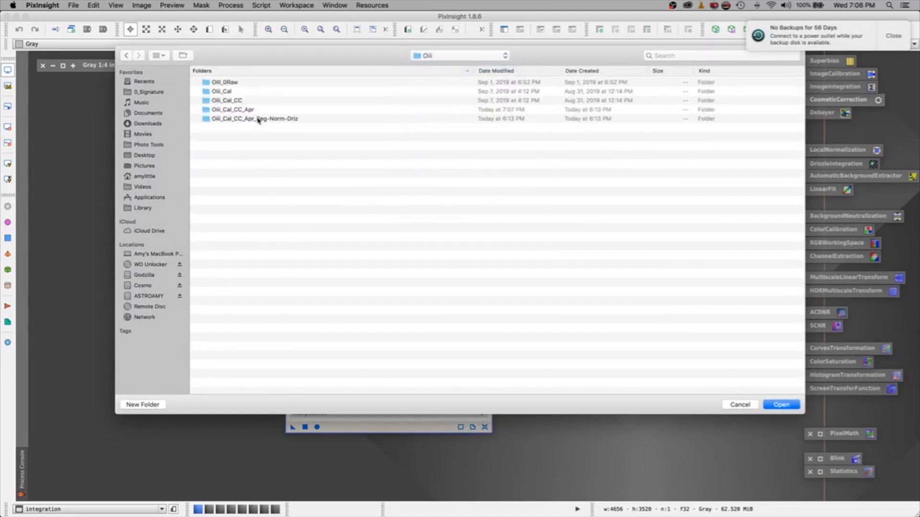
double_click(259, 118)
click(777, 405)
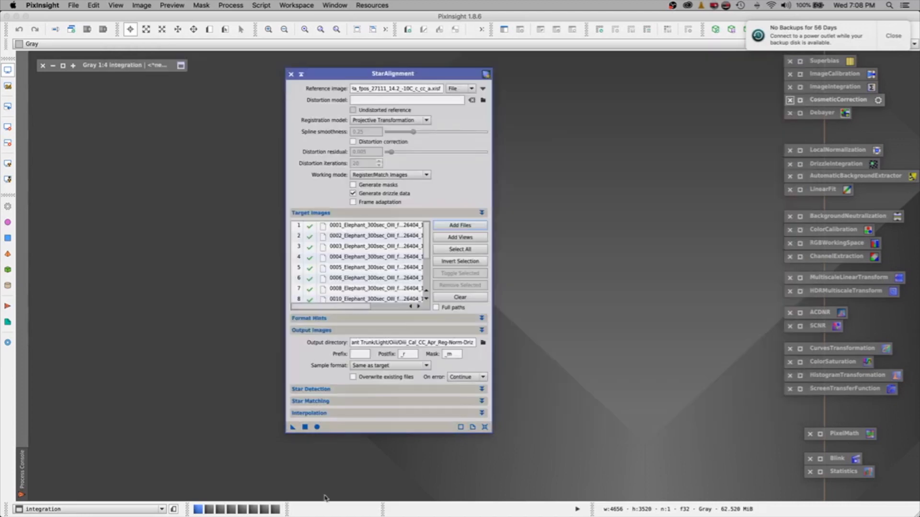
Run StarAlignment on the OIII frames, and clear its target list before collapsing the process to its workspace icon.
click(317, 428)
click(21, 472)
click(448, 300)
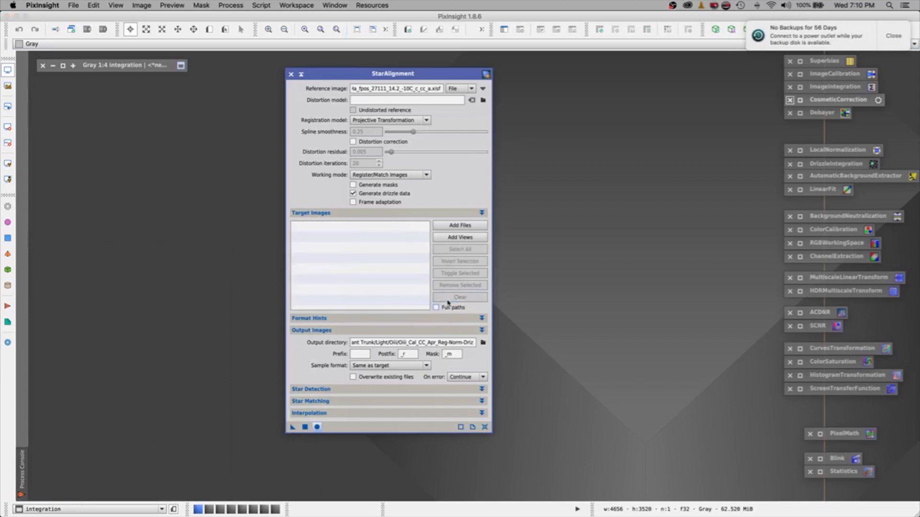
click(301, 74)
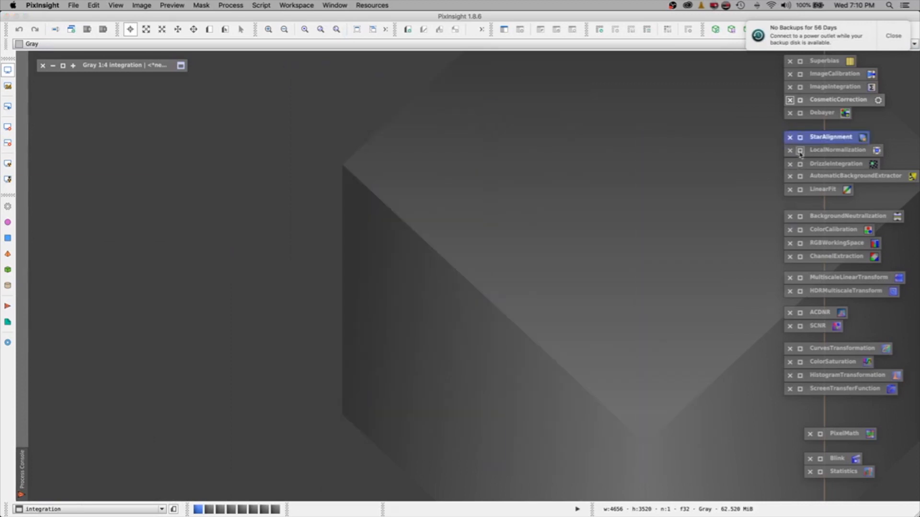
Open LocalNormalization and set its reference image to registered OIII frame 0001 from the Oiii_Cal_CC_Apr_Reg-Norm-Driz folder.
click(800, 151)
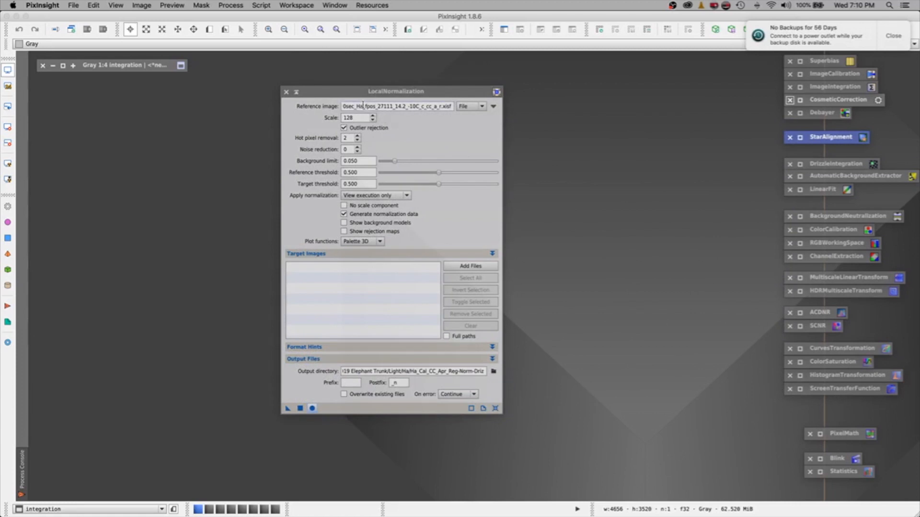
click(384, 106)
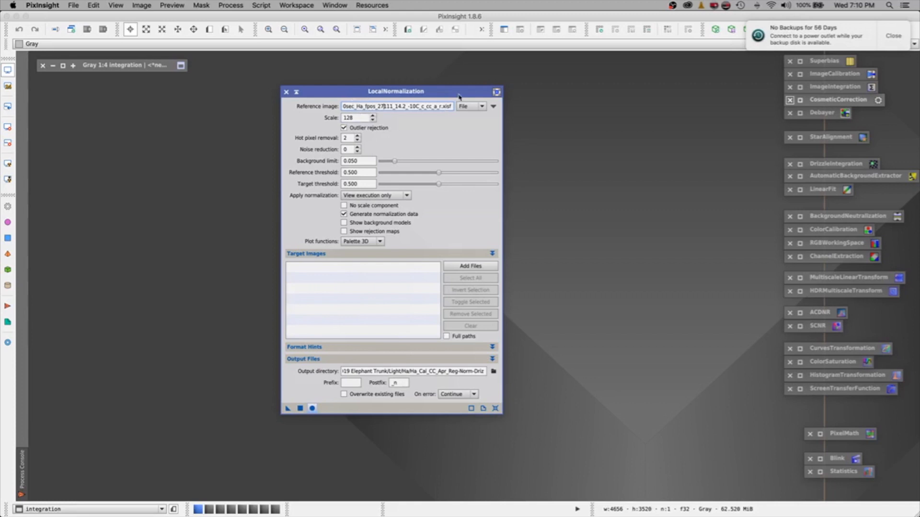
click(494, 108)
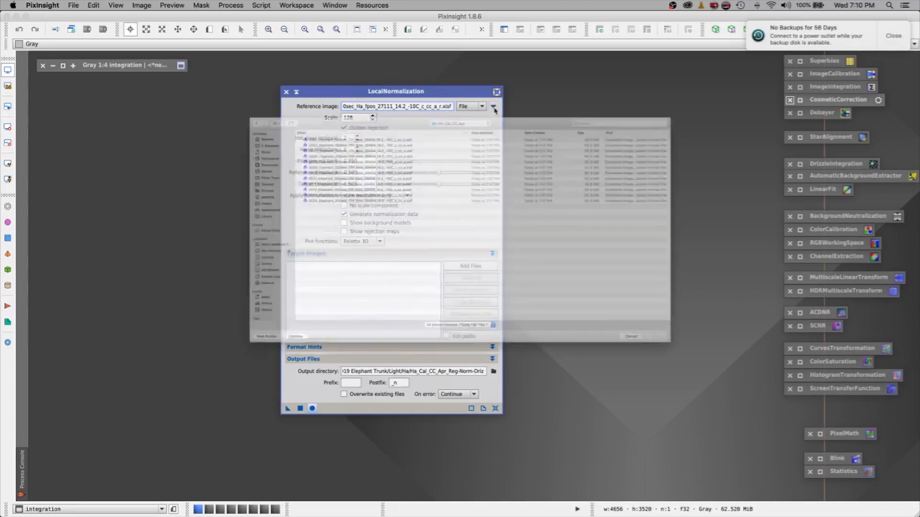
click(430, 60)
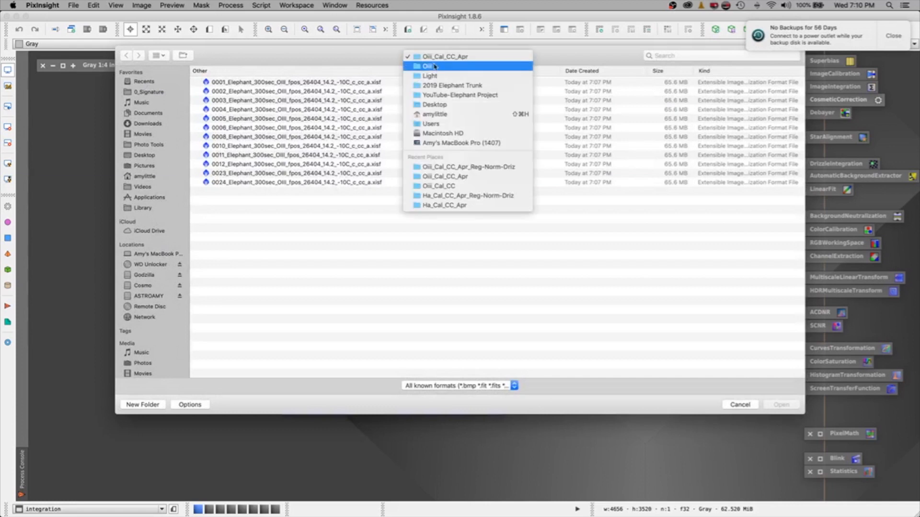
click(432, 67)
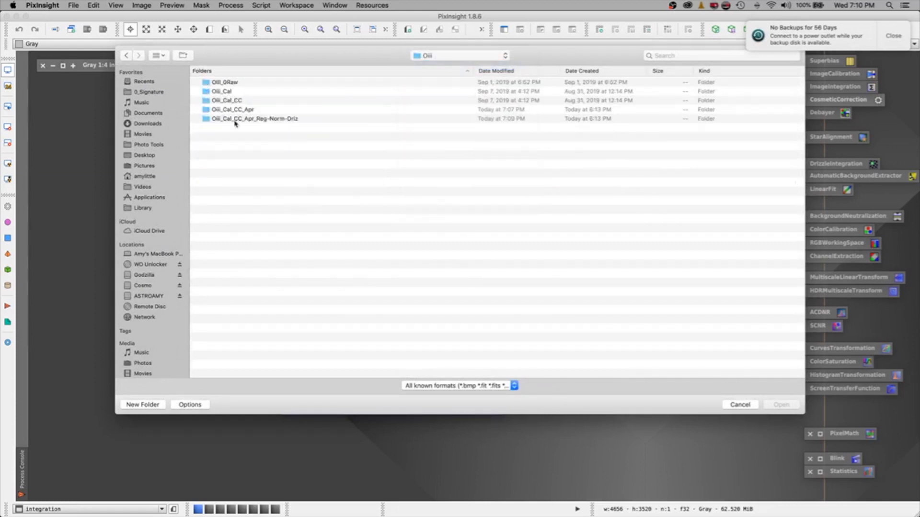
double_click(234, 120)
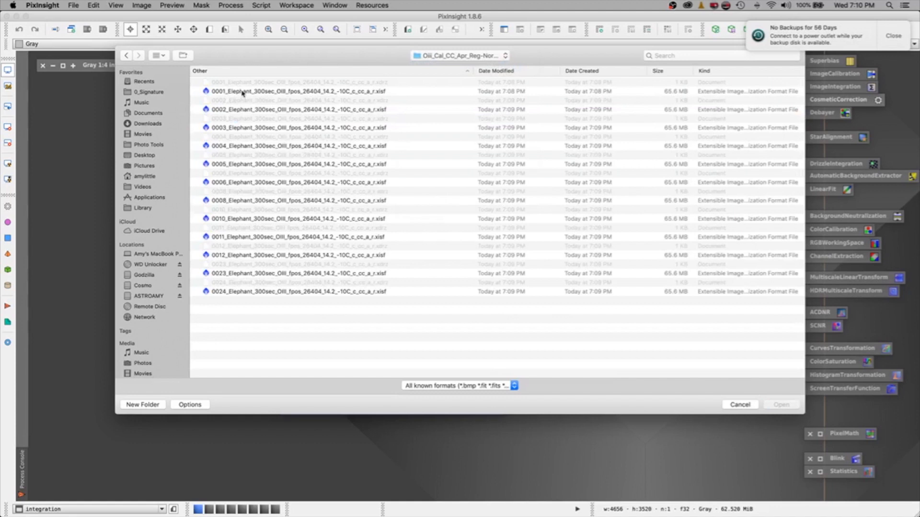
click(243, 92)
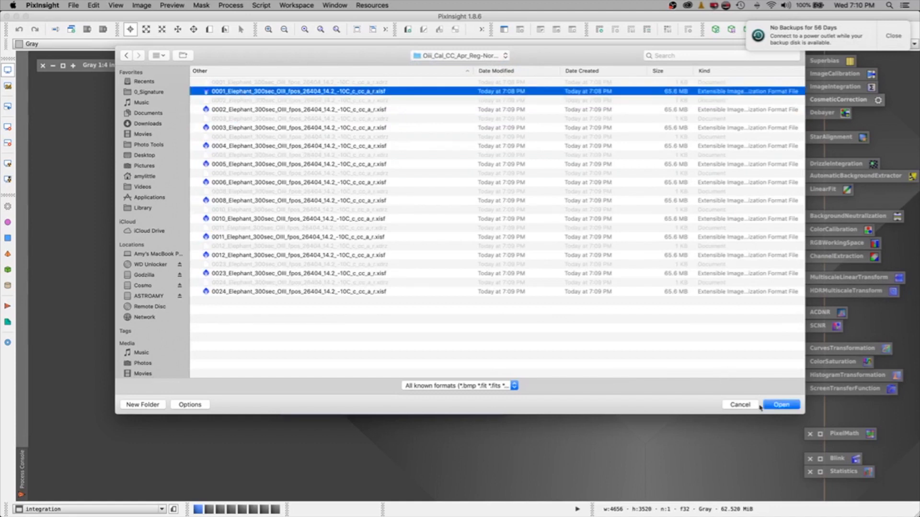
click(781, 405)
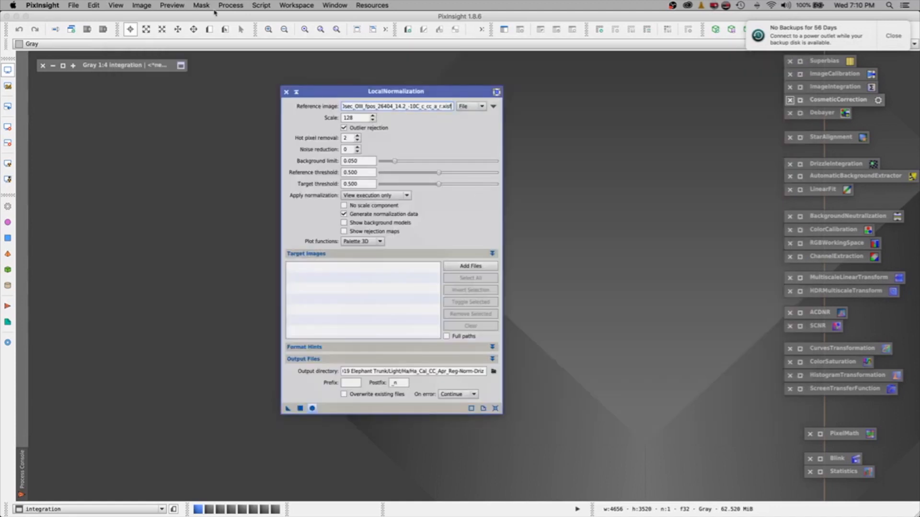
Add all registered OIII frames as LocalNormalization targets and set the output directory to Oiii_Cal_CC_Apr_Reg-Norm-Driz.
click(479, 265)
drag(422, 320, 339, 75)
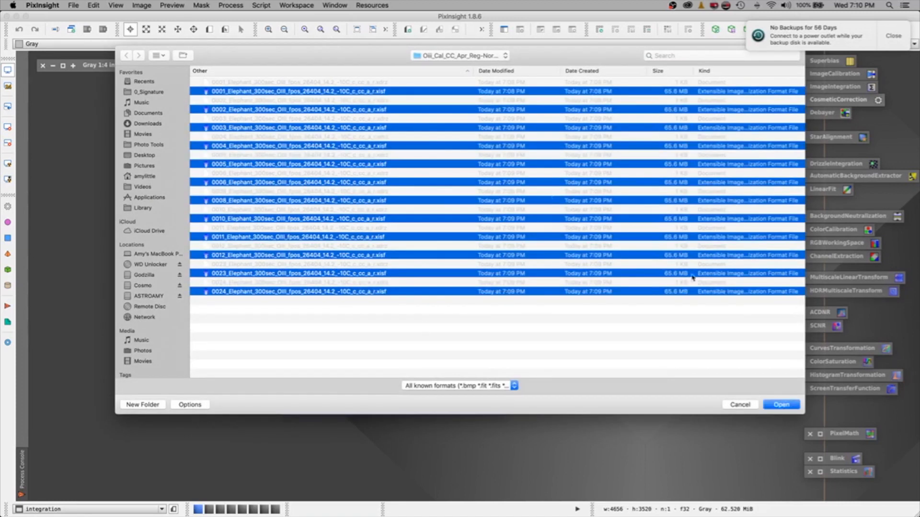
click(779, 405)
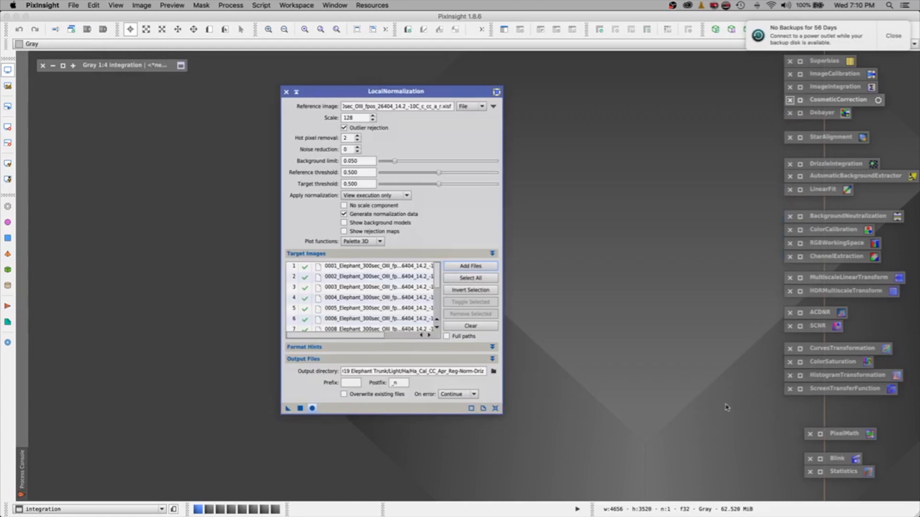
click(494, 371)
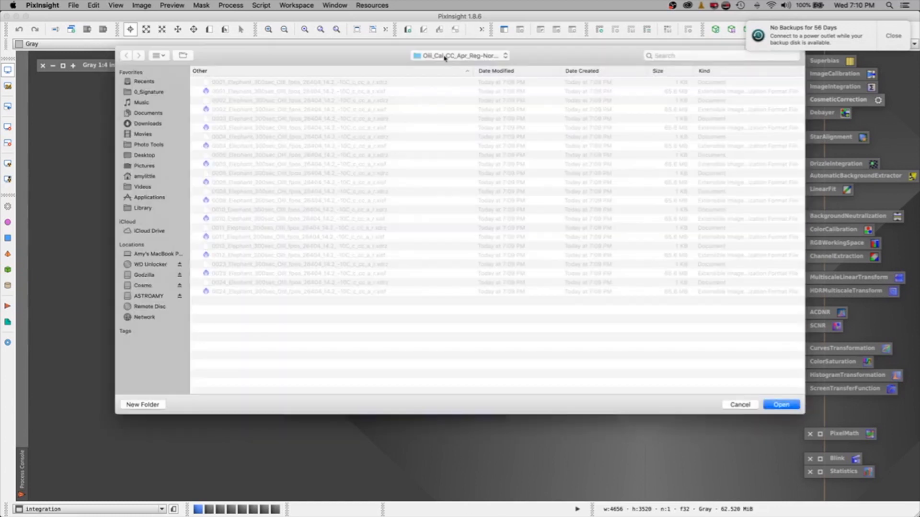
click(787, 408)
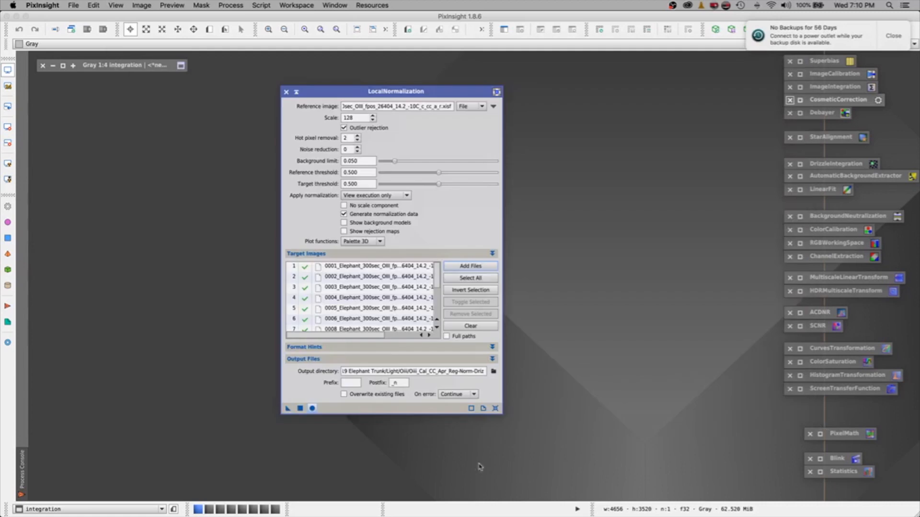
Run LocalNormalization on the OIII frames, and clear its target list before collapsing the process to its workspace icon.
click(312, 409)
click(460, 326)
click(292, 92)
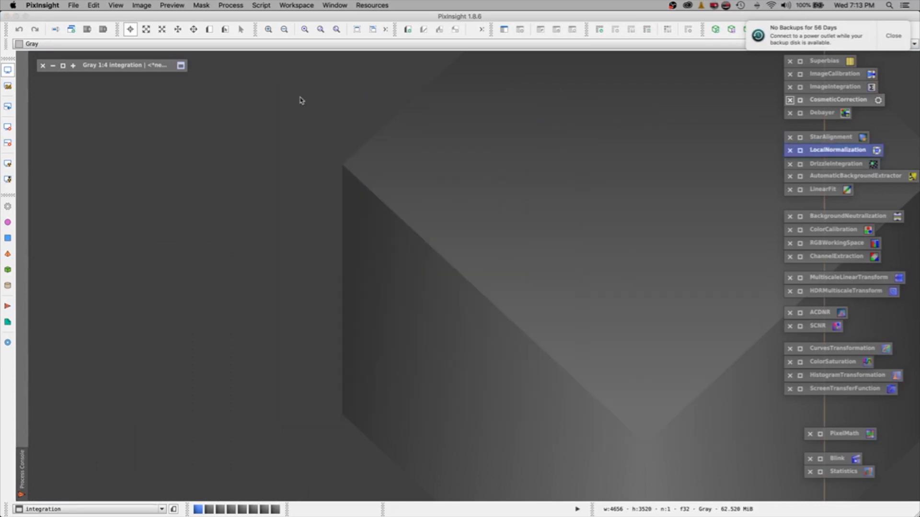
Open ImageIntegration and replace its Ha input images with all the registered OIII .xisf frames.
double_click(805, 87)
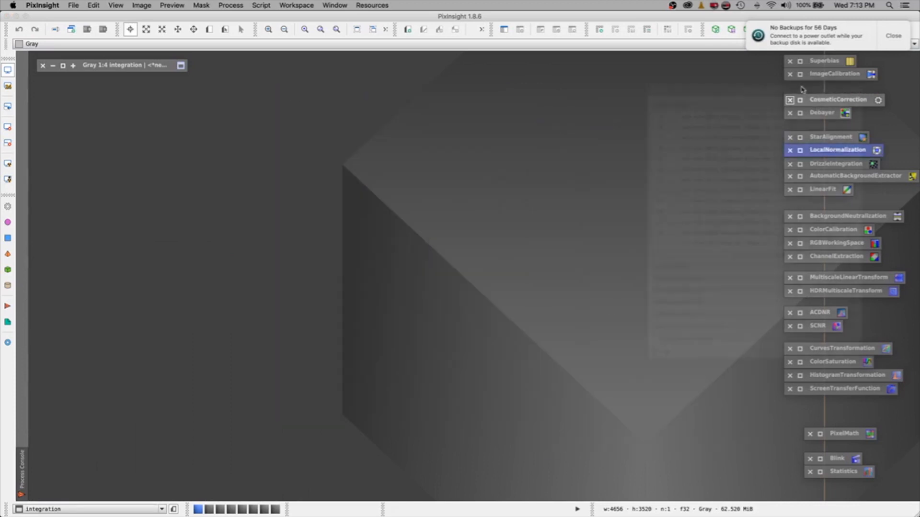
click(594, 286)
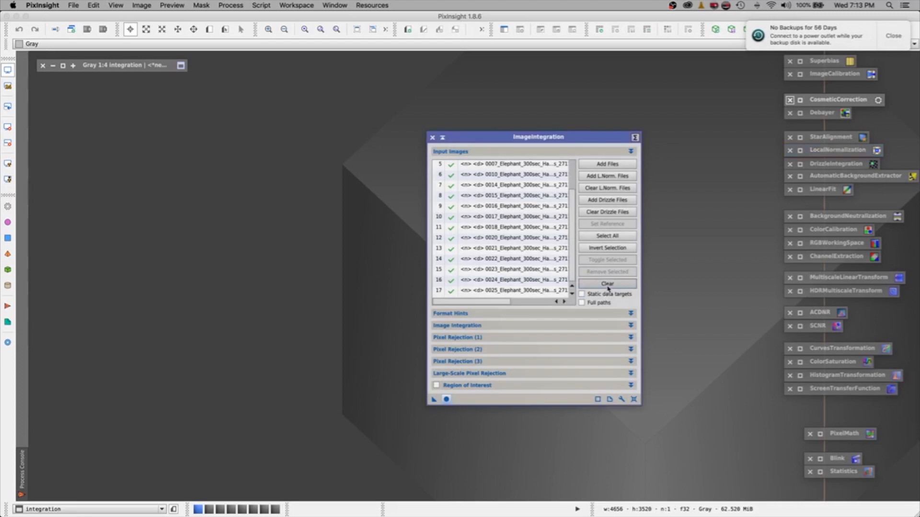
click(594, 286)
click(595, 164)
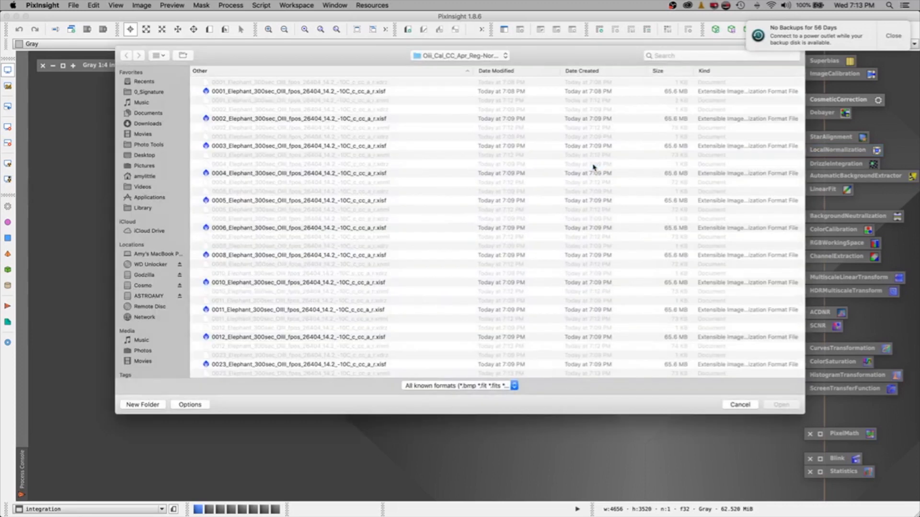
drag(412, 88, 392, 411)
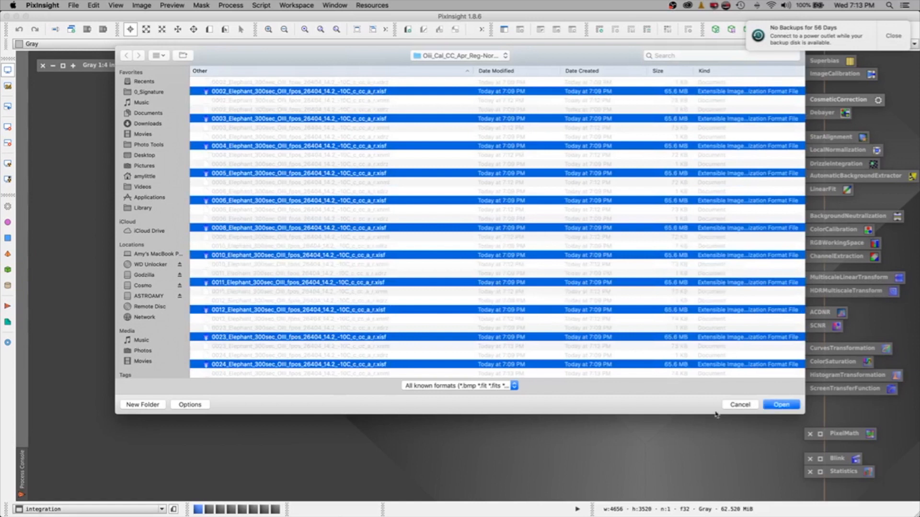
click(781, 405)
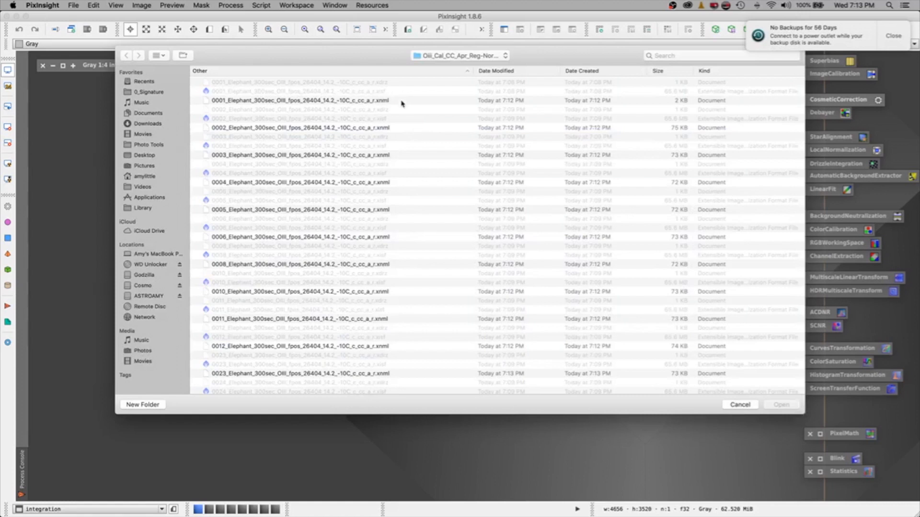
Add the matching OIII local normalization (.xnml) and drizzle (.xdrz) files to the ImageIntegration inputs.
drag(402, 103, 390, 432)
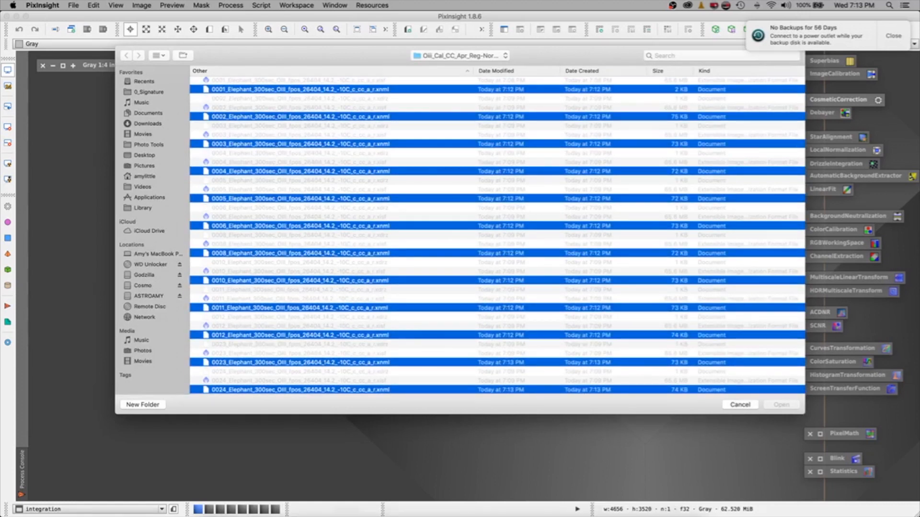
click(780, 406)
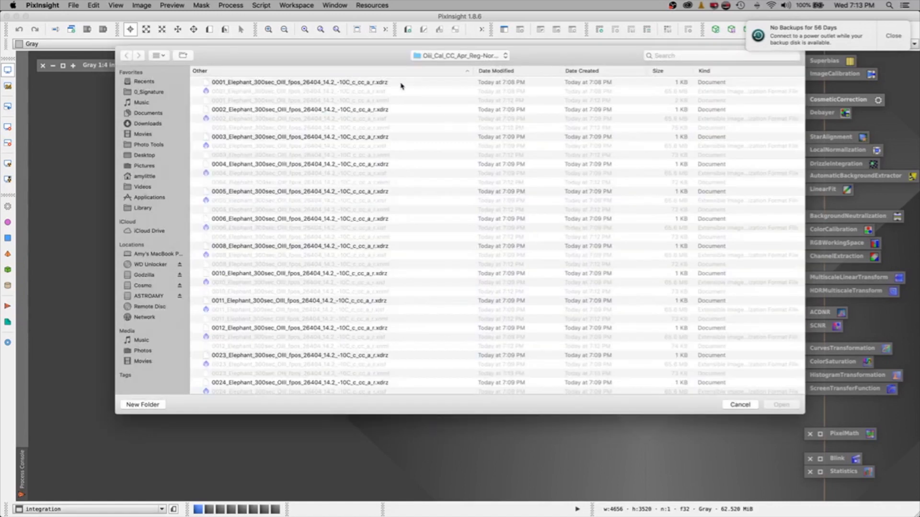
drag(400, 84, 377, 390)
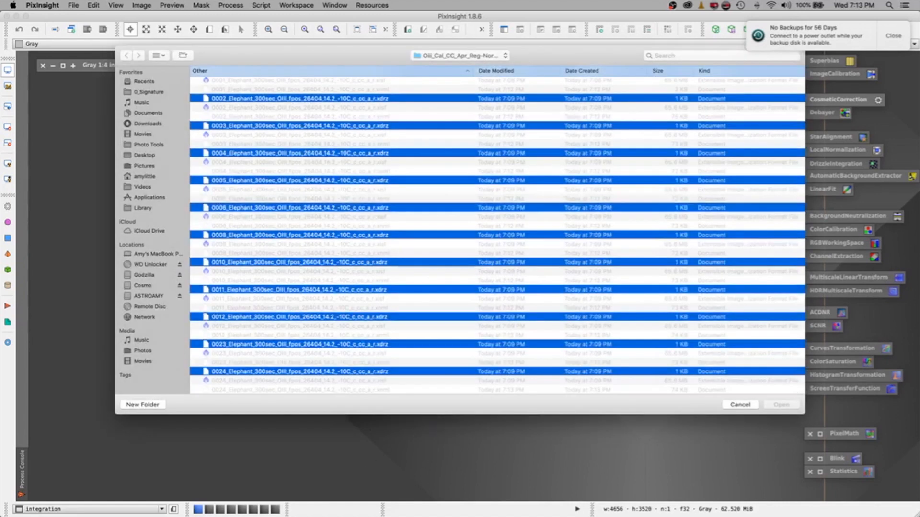
click(781, 404)
Review the Image Integration and Pixel Rejection (1) settings and run the integration of the OIII frames.
click(473, 326)
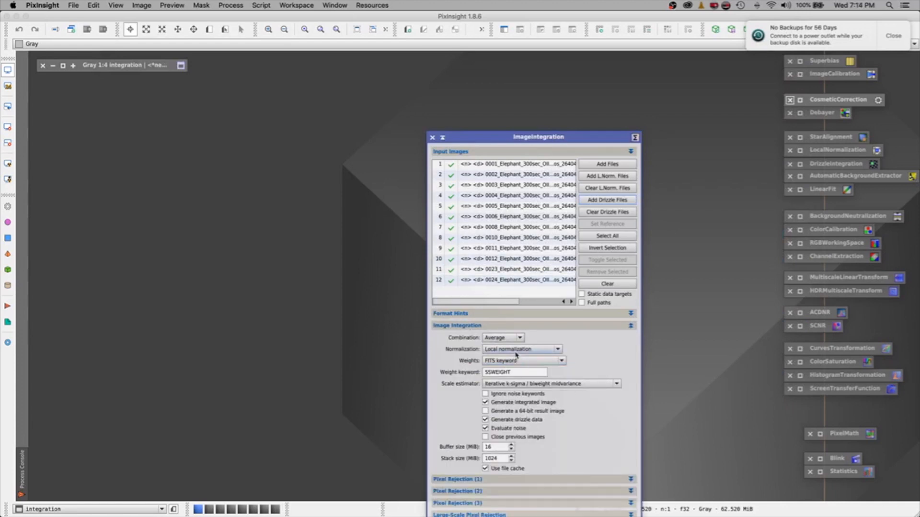
click(542, 326)
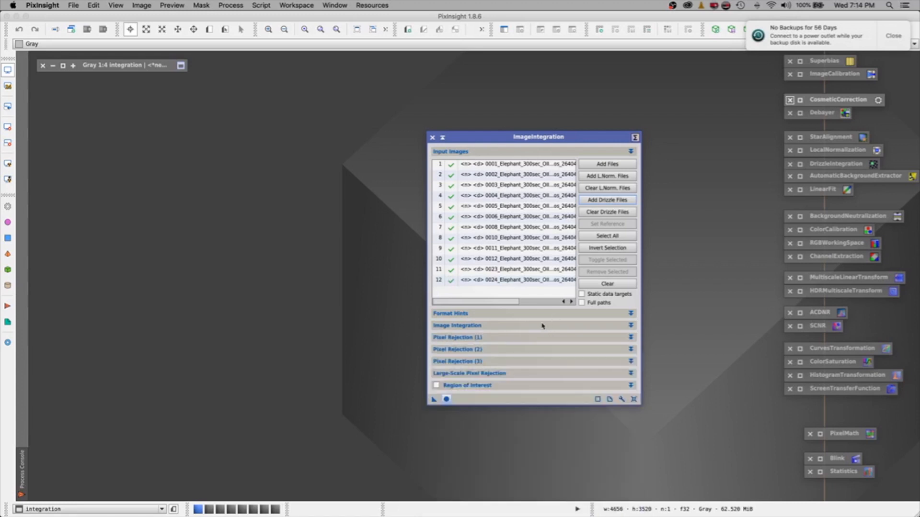
click(526, 338)
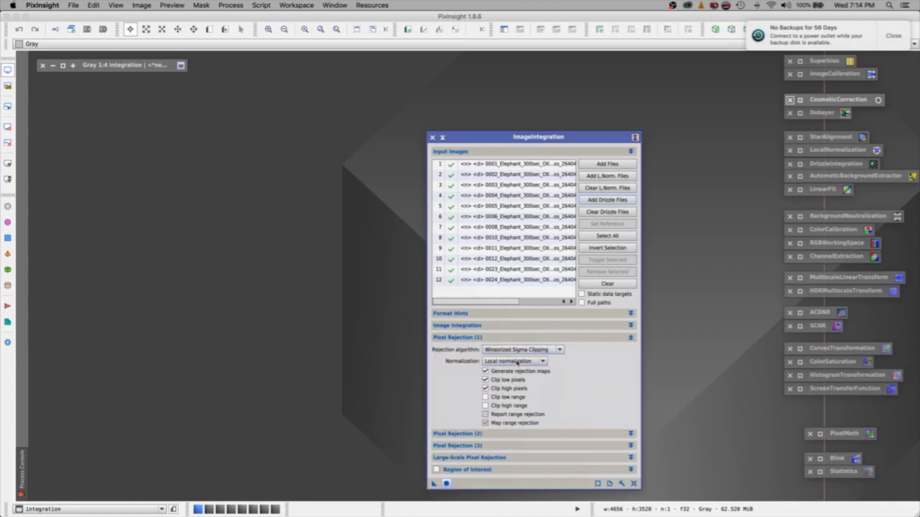
click(570, 340)
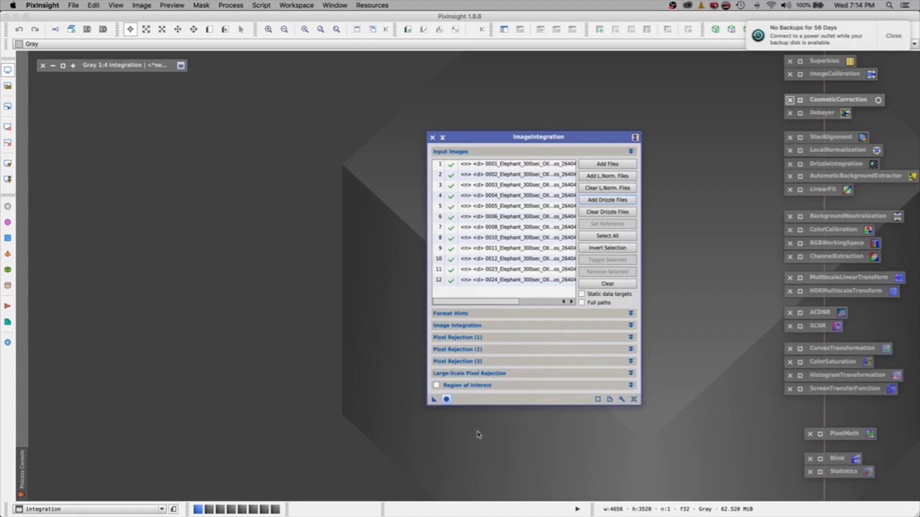
click(446, 399)
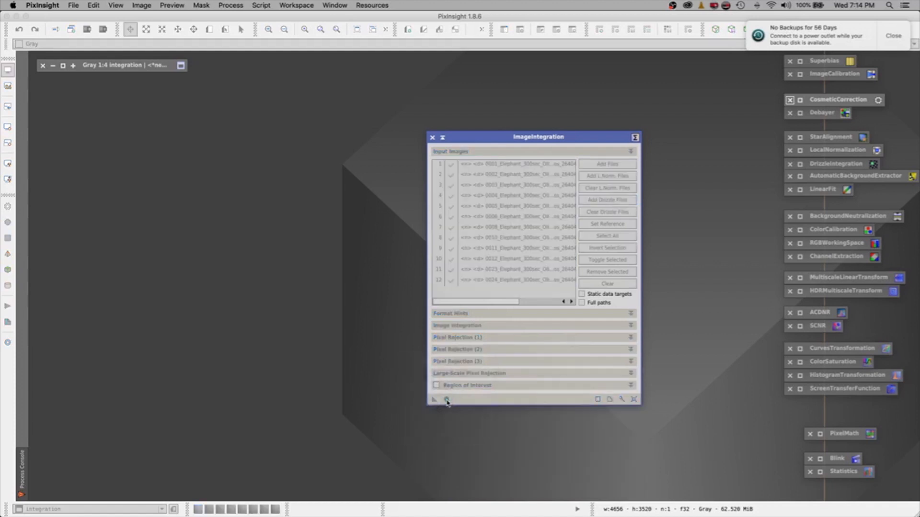
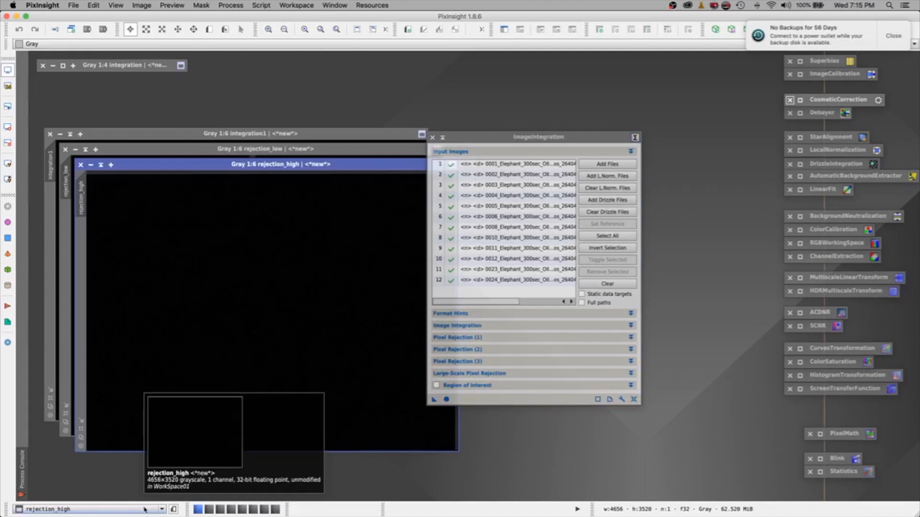
Collapse ImageIntegration, inspect the auto-stretched rejection_high map up close, and close that map.
click(433, 137)
click(357, 30)
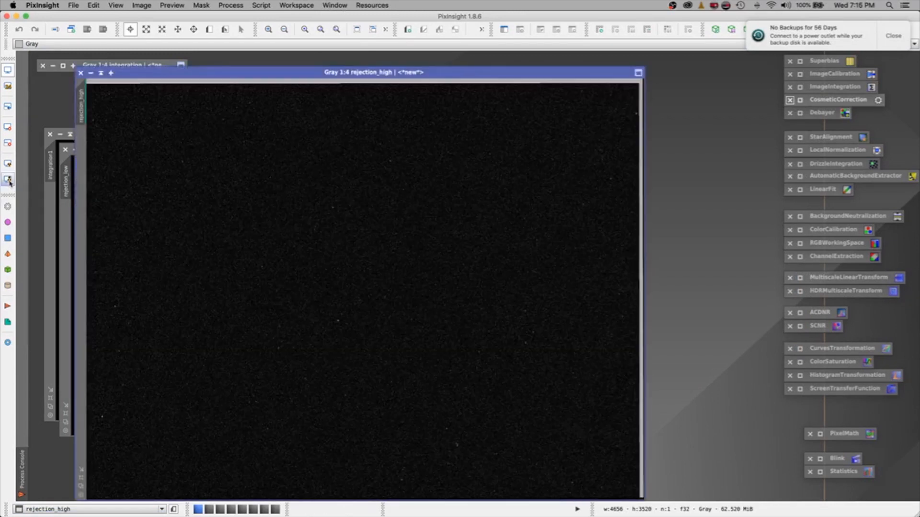
click(269, 29)
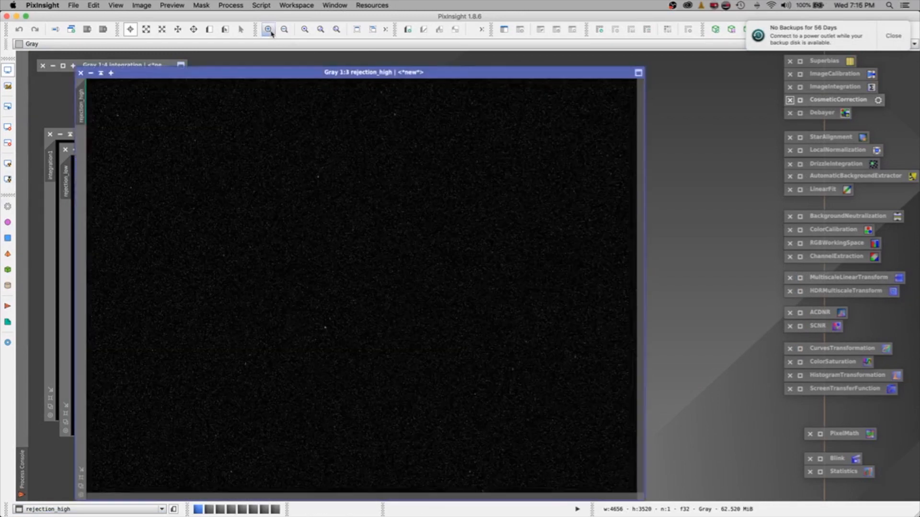
click(269, 30)
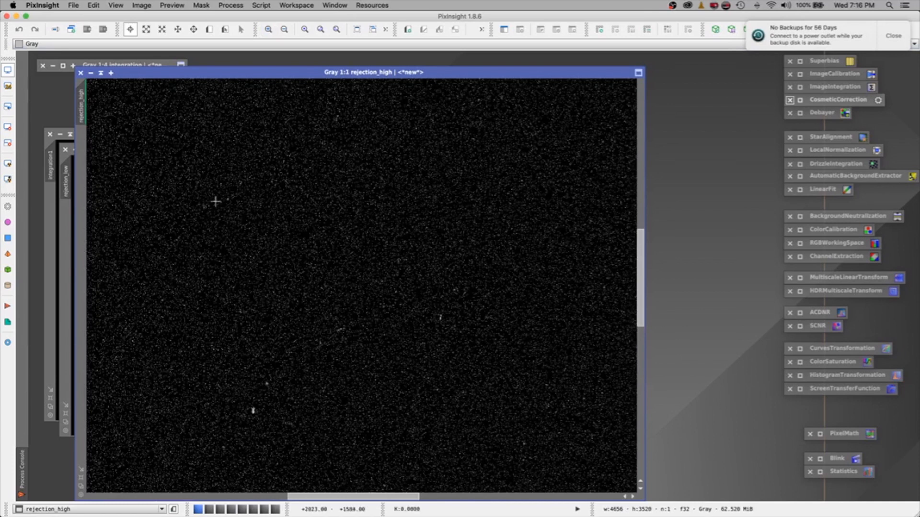
click(81, 72)
Fit and auto-stretch the rejection_low map, inspect it at high magnification, and close it.
click(357, 30)
click(8, 179)
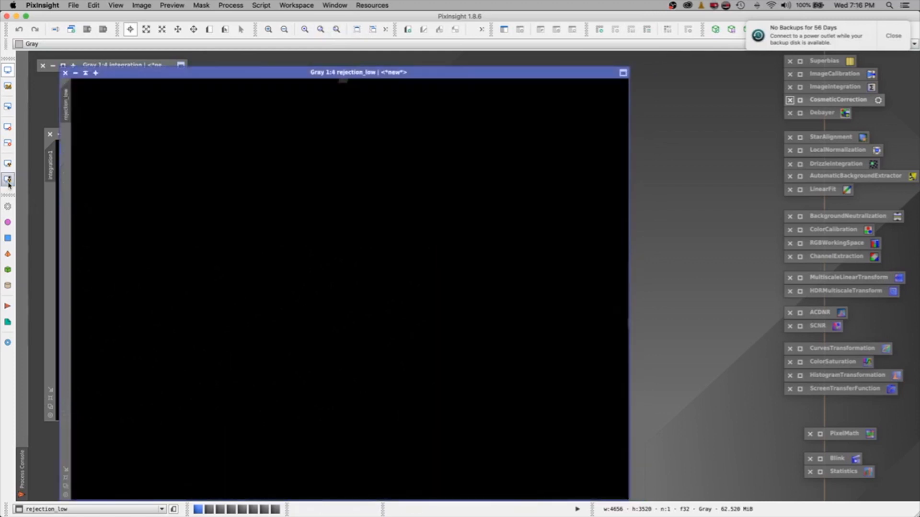
click(268, 29)
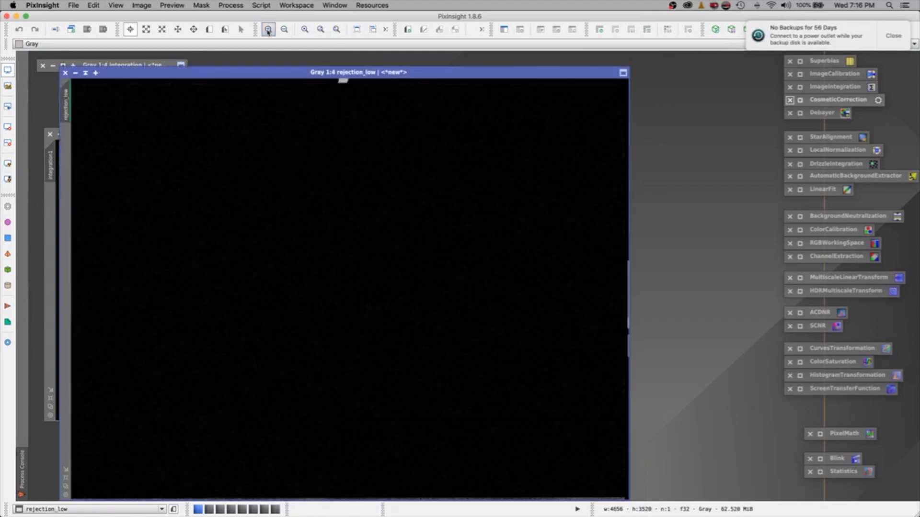
click(268, 30)
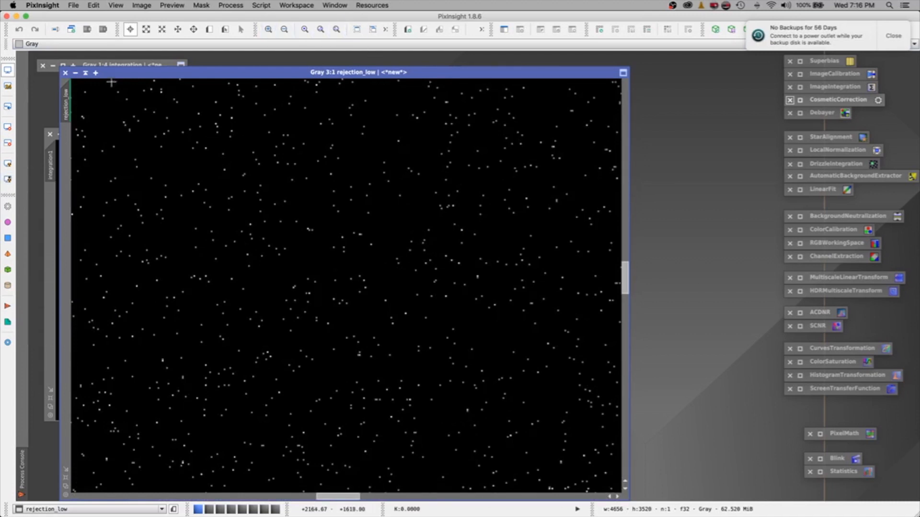
Fit and auto-stretch the integration1 OIII stack, and examine its stars and noise up close.
drag(139, 133, 218, 96)
click(357, 30)
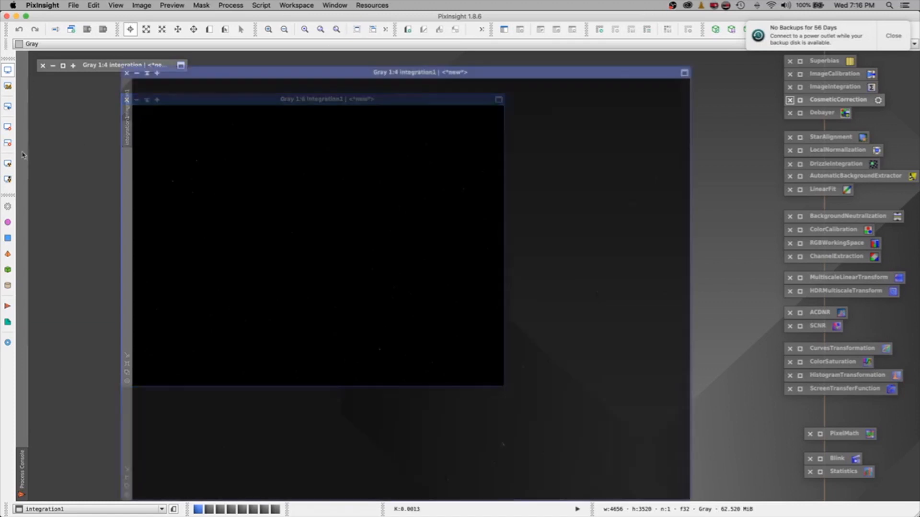
click(8, 164)
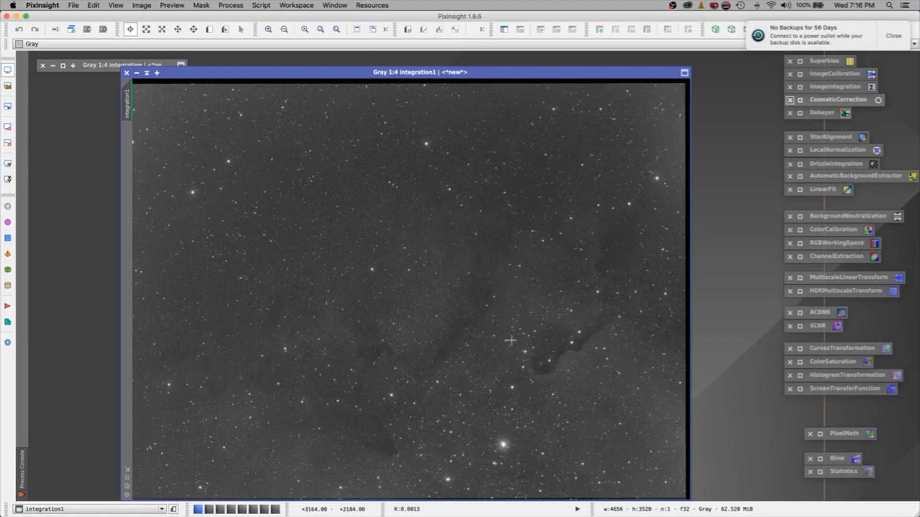
click(269, 29)
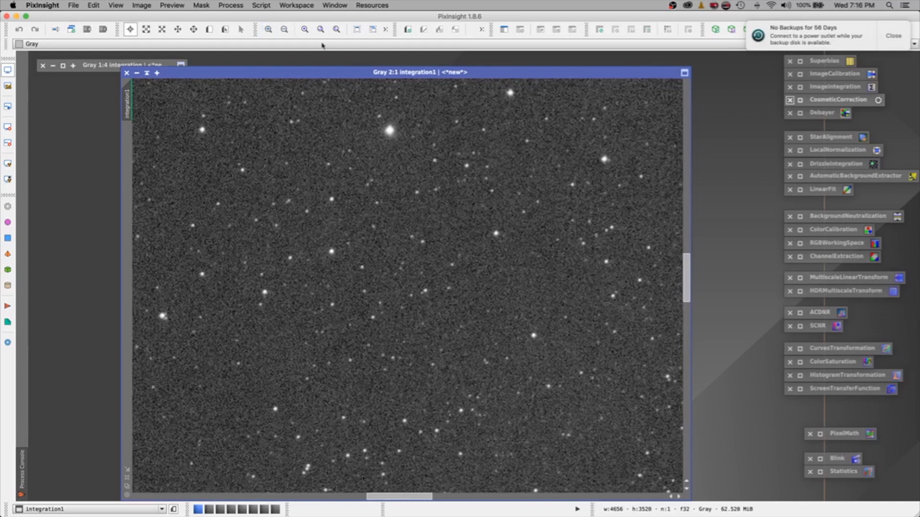
click(357, 29)
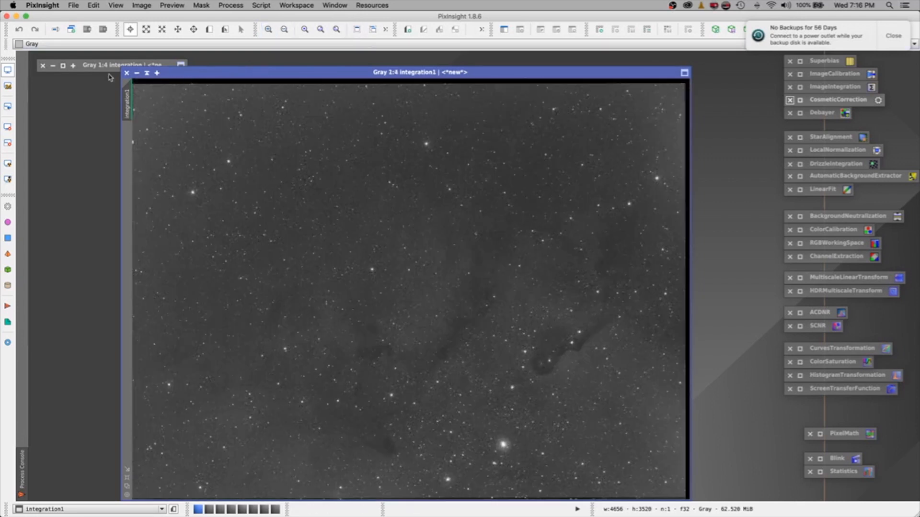
Rename the integration1 OIII image as O and park it, collapsed, below the collapsed Ha integration image.
click(137, 73)
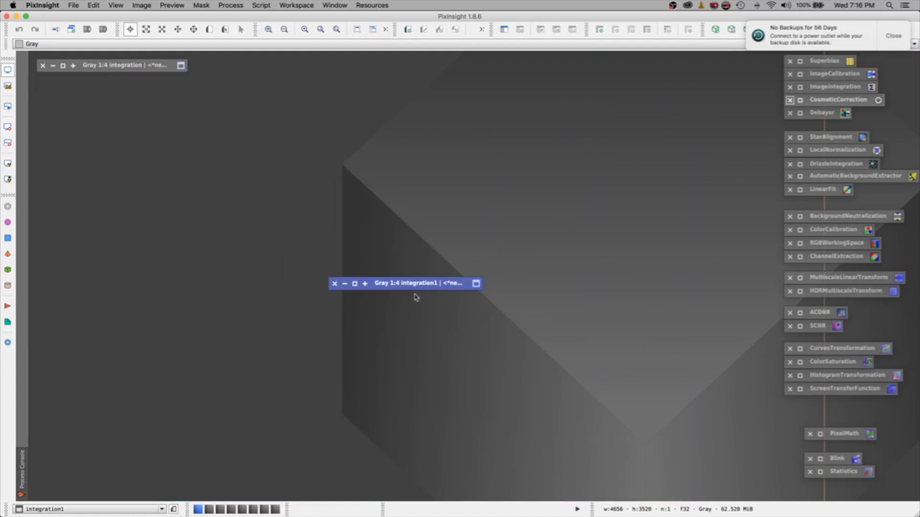
click(355, 284)
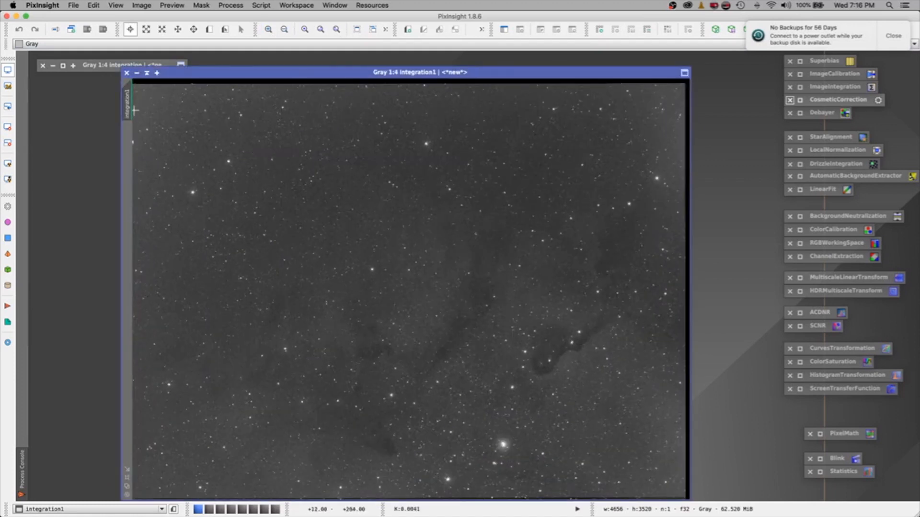
right_click(128, 106)
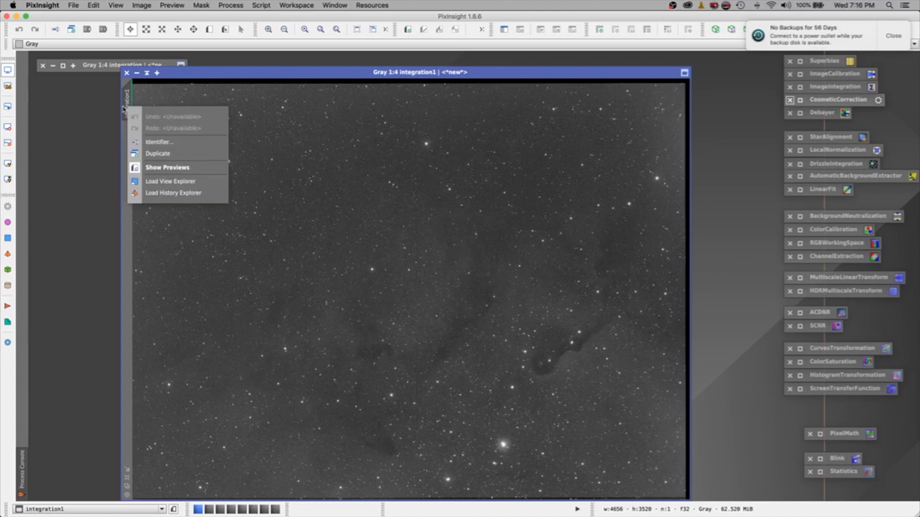
click(153, 142)
text(O)
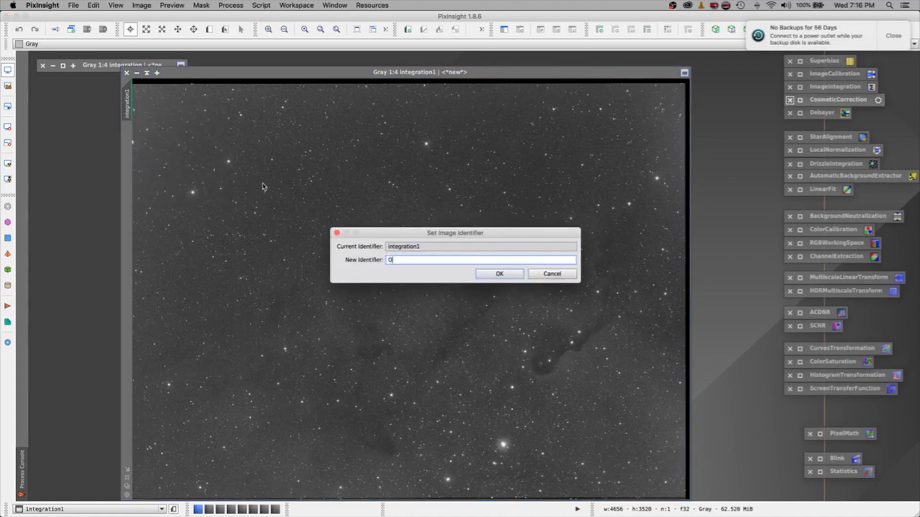
key(Return)
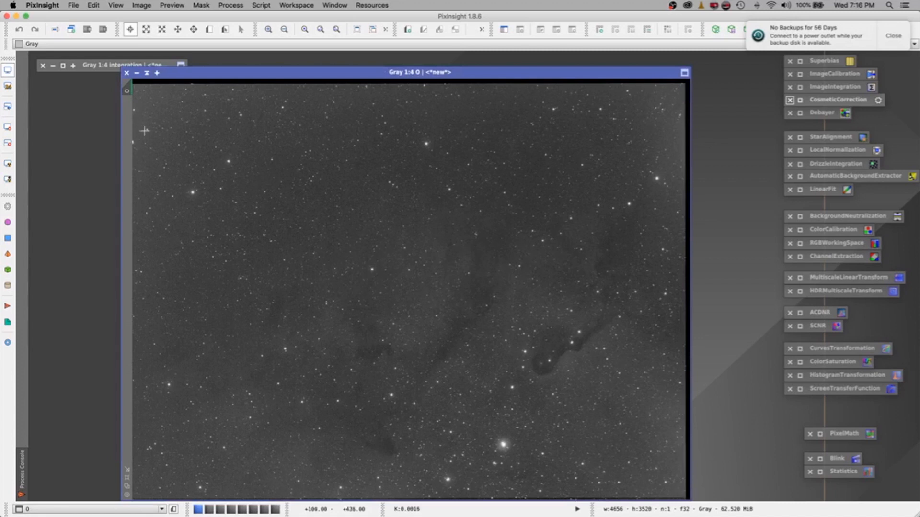
click(147, 72)
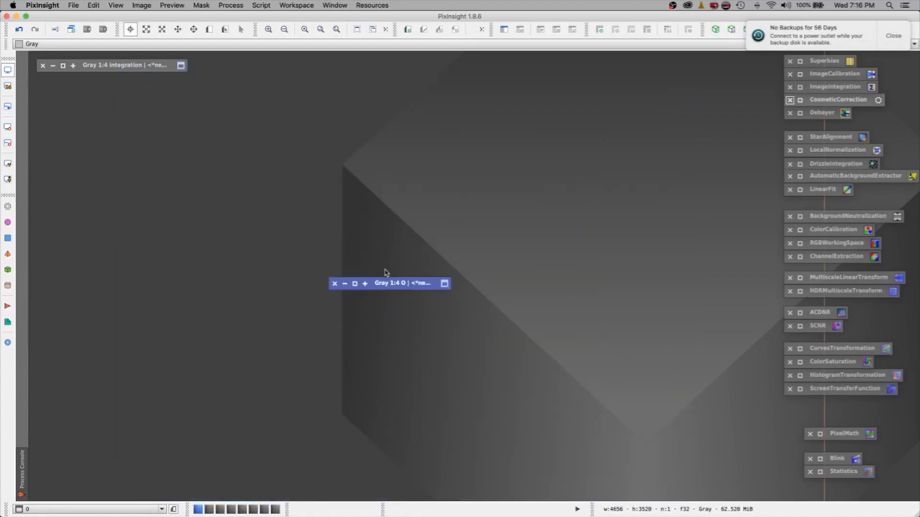
mouse_move(405, 284)
mouse_down()
mouse_move(106, 148)
mouse_move(116, 90)
mouse_up()
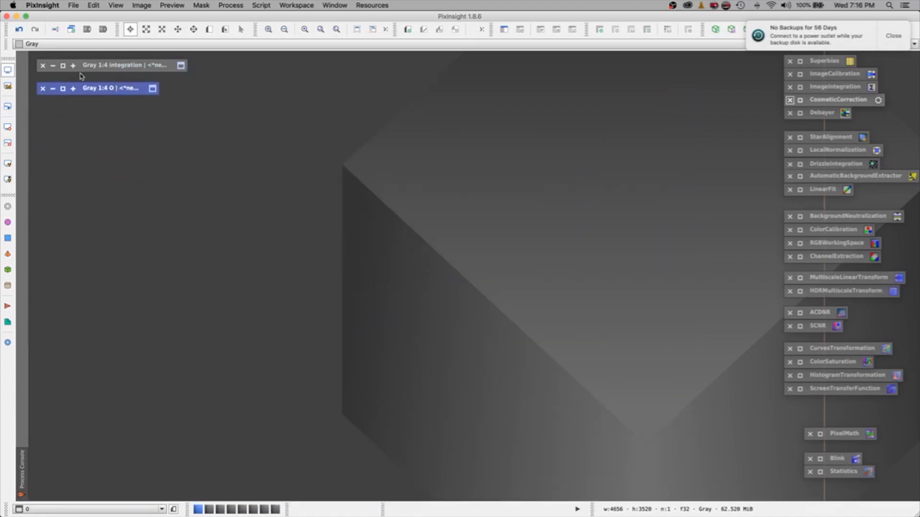
Restore the Ha integration image, inspect its nebula detail, and rename it as H.
click(62, 66)
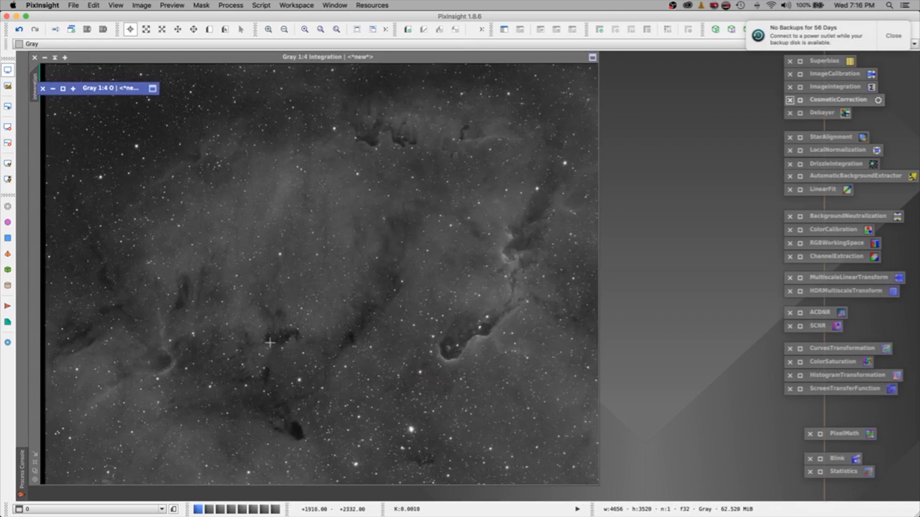
click(270, 342)
scroll(269, 342, up, 1)
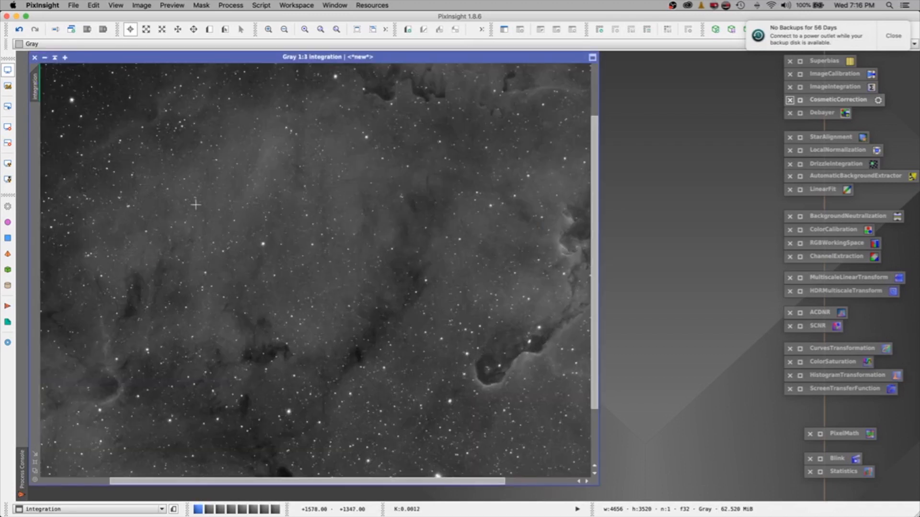
scroll(184, 191, up, 1)
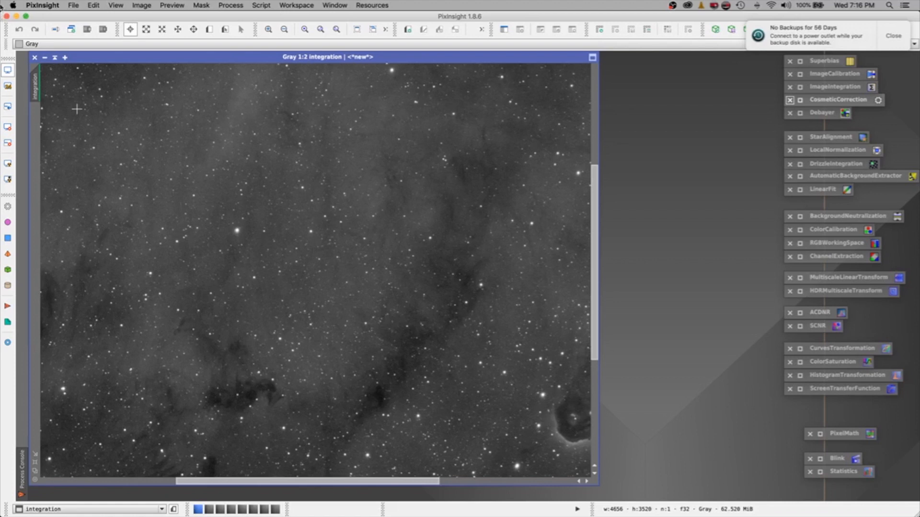
right_click(35, 85)
click(55, 119)
text(H)
click(484, 274)
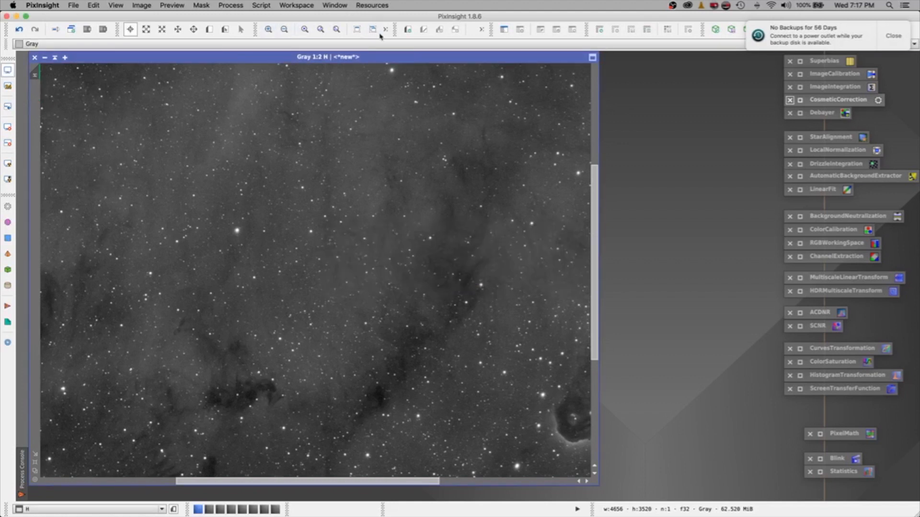
click(357, 31)
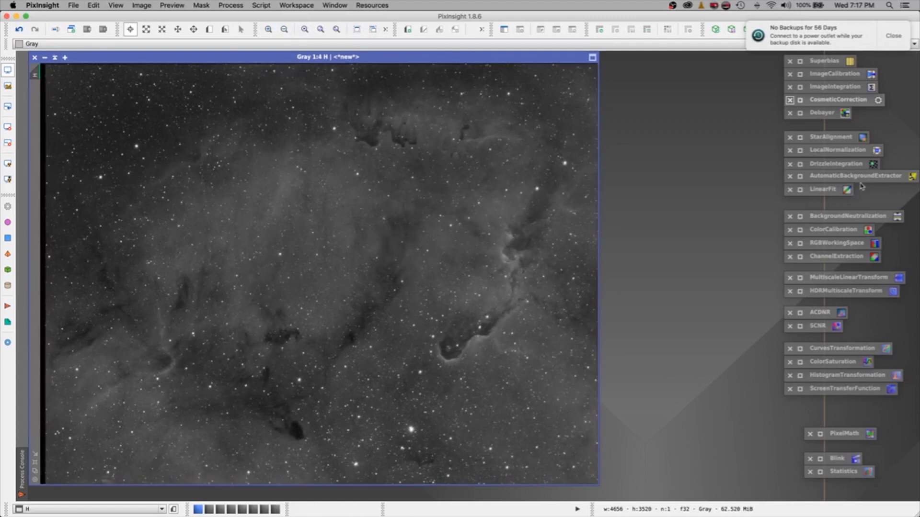
Open DrizzleIntegration and add all the Ha drizzle (.xdrz) files from the Ha_Cal_CC_Apr_Reg-Norm-Driz folder.
click(800, 165)
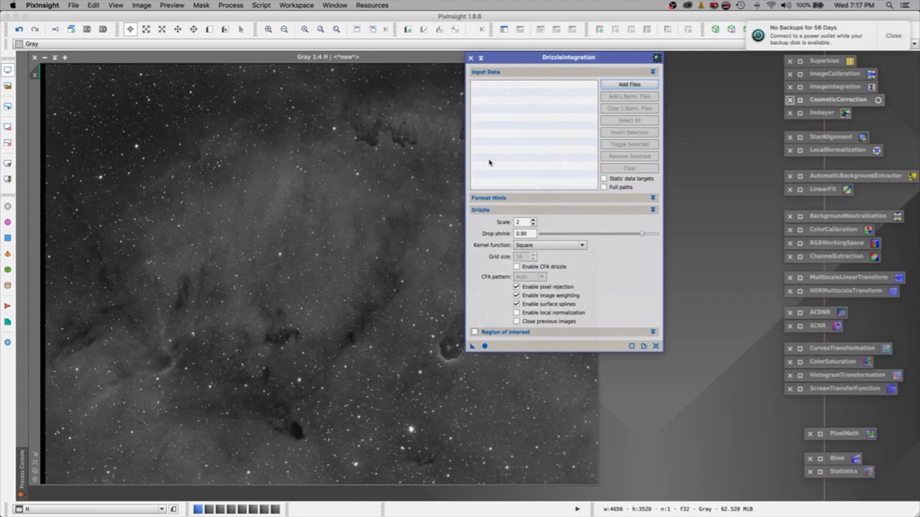
double_click(495, 153)
click(439, 56)
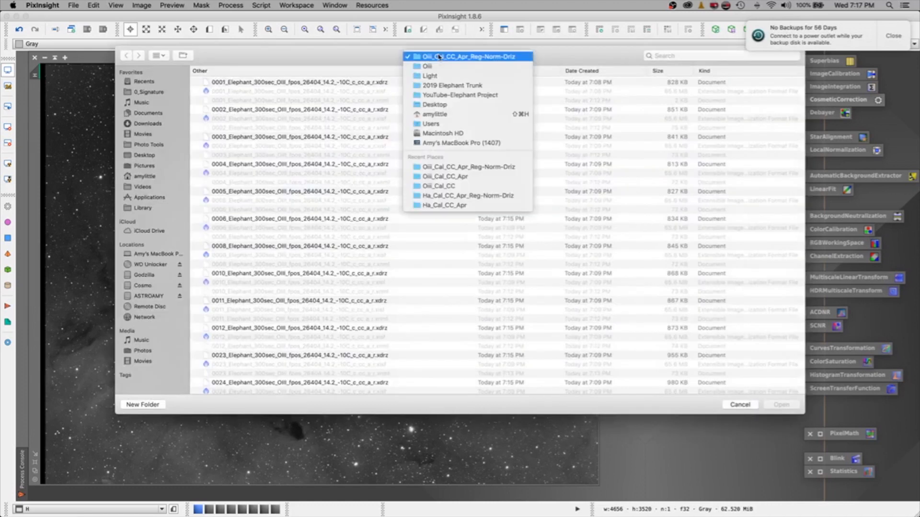
click(431, 76)
double_click(211, 85)
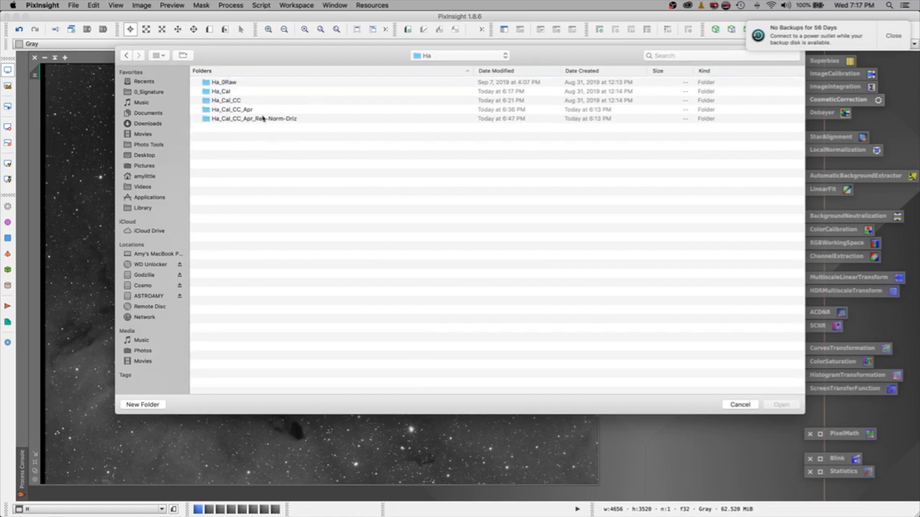
double_click(269, 119)
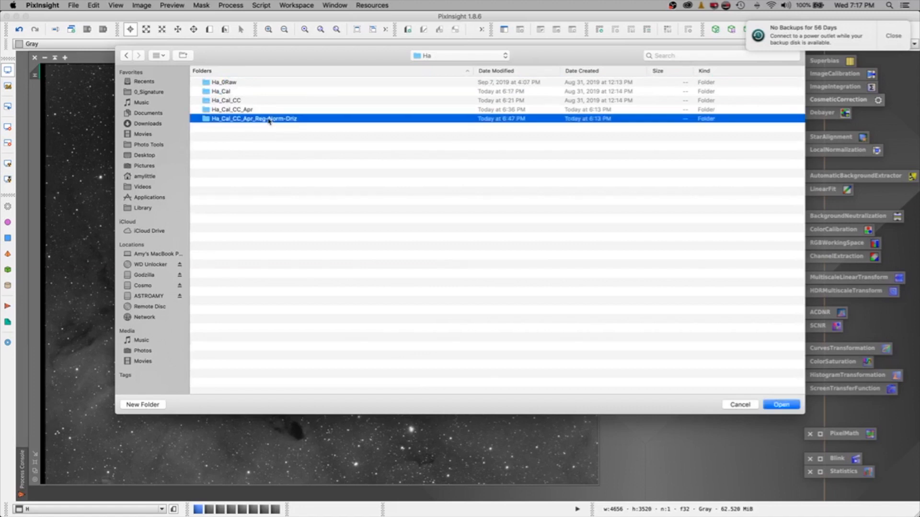
drag(390, 90, 357, 513)
click(781, 405)
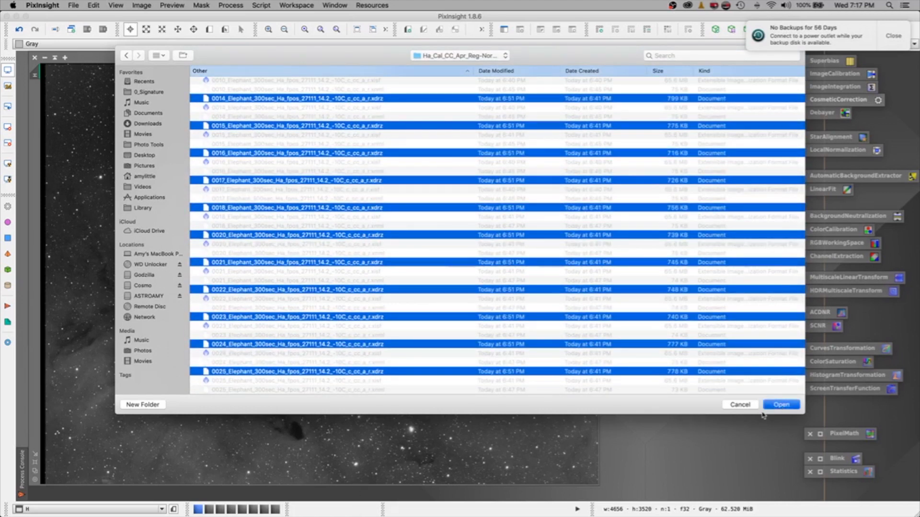
Add the matching Ha local normalization (.xnml) files and run DrizzleIntegration at scale 2 with drop shrink 0.90.
click(633, 98)
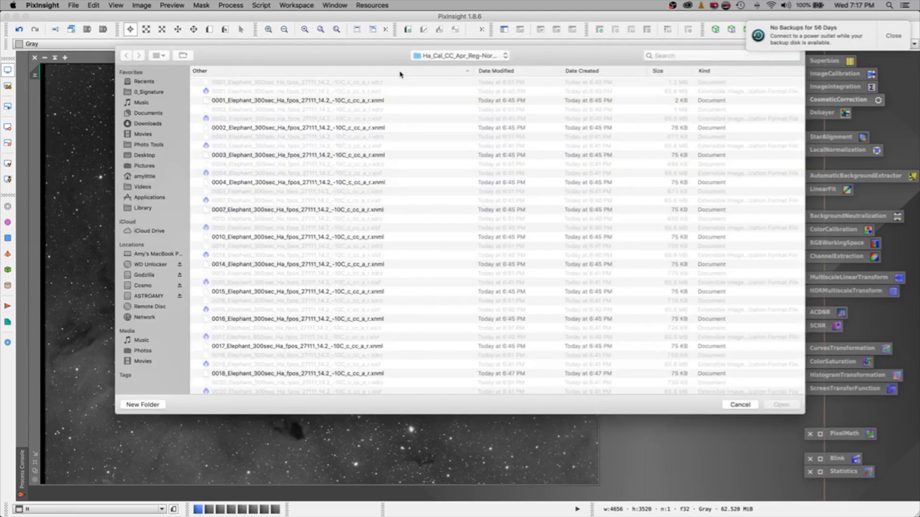
drag(385, 101, 700, 417)
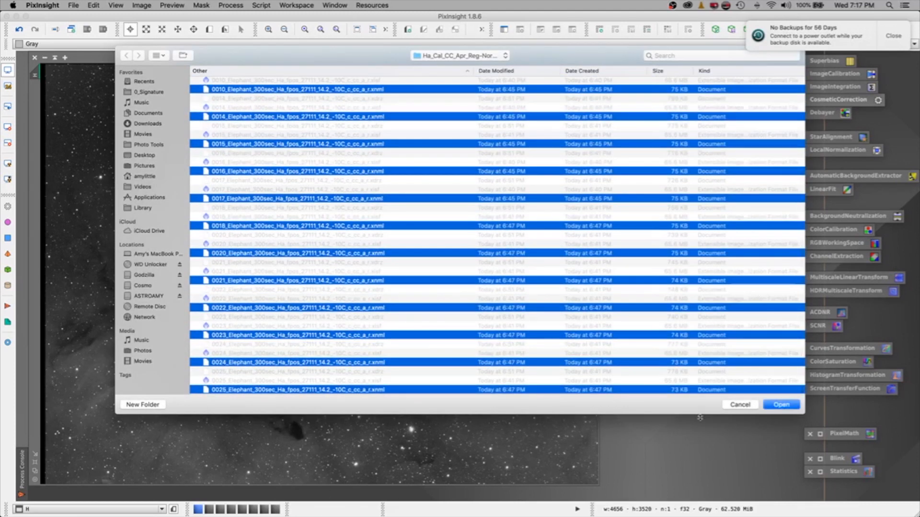
click(777, 406)
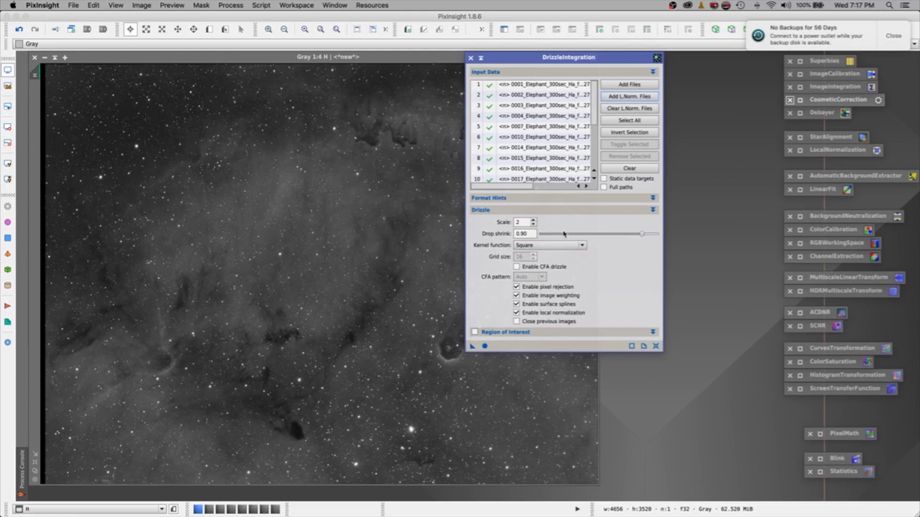
click(485, 346)
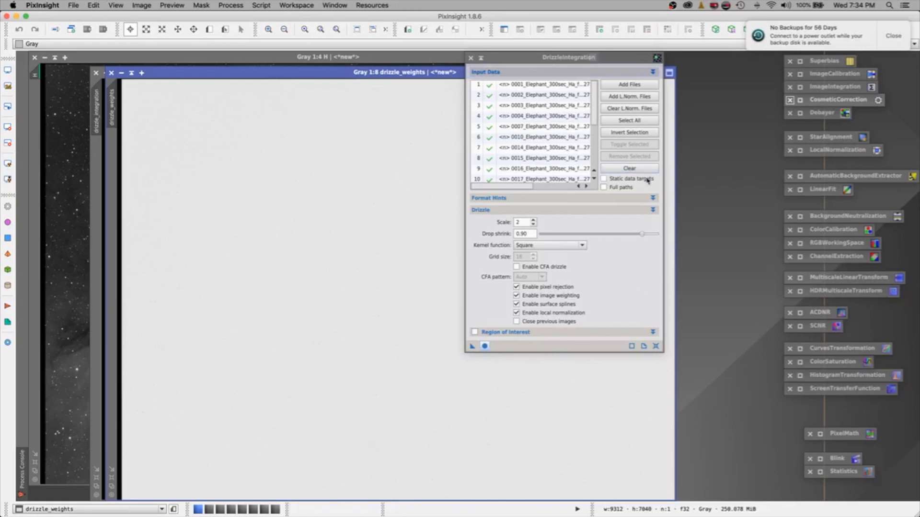
Clear and collapse DrizzleIntegration, and reposition and auto-stretch the drizzle_weights image for inspection.
mouse_move(647, 180)
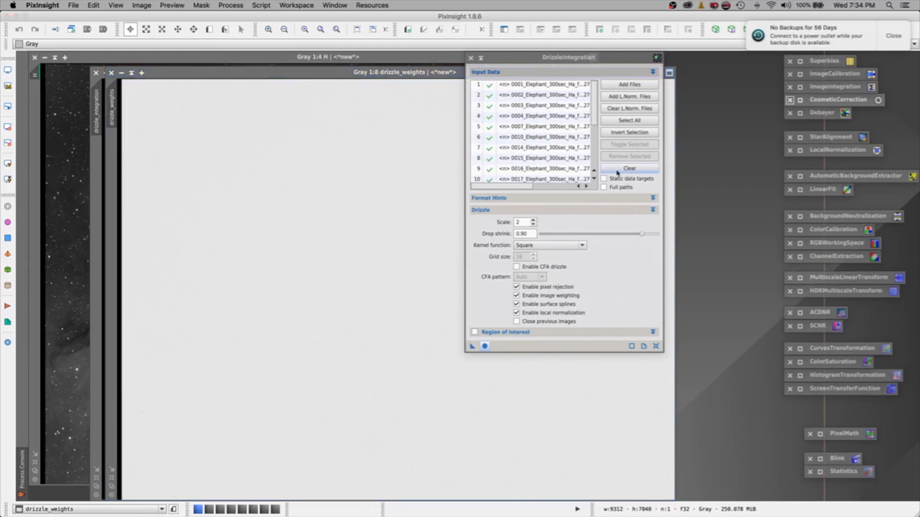
click(617, 170)
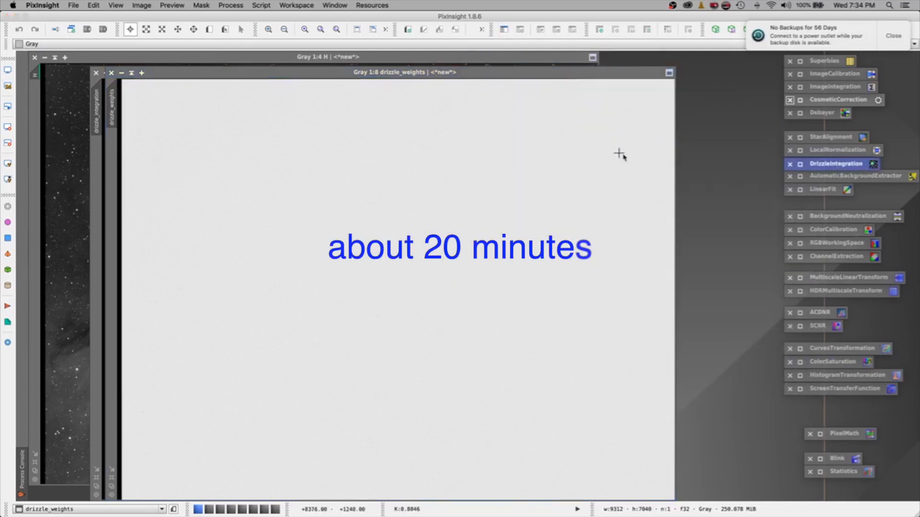
drag(411, 74, 401, 58)
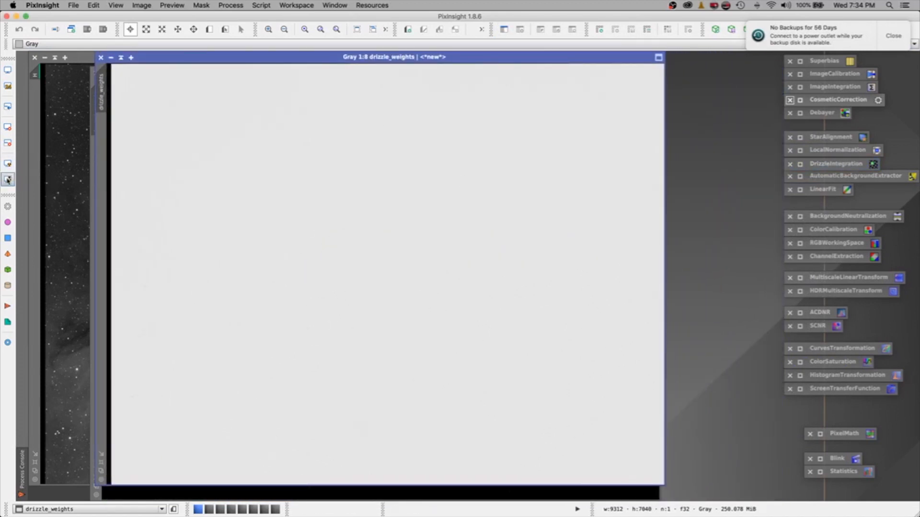
click(7, 178)
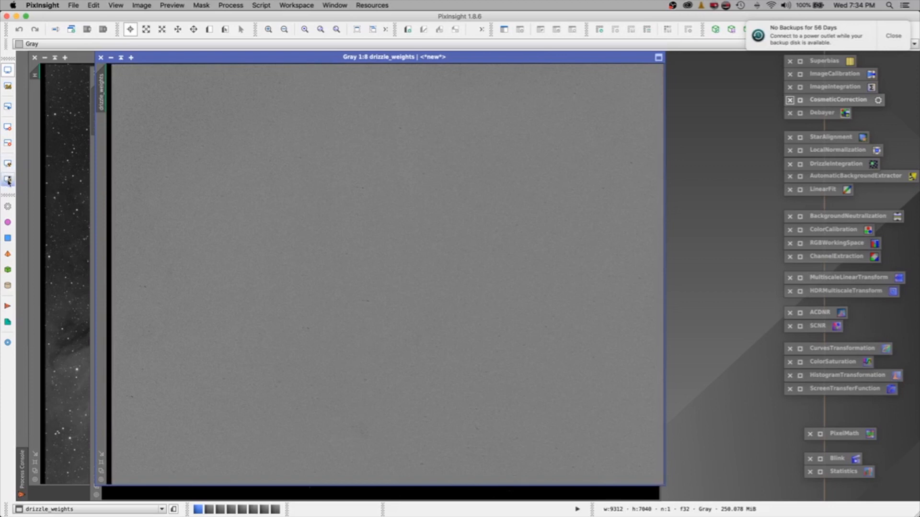
Inspect the lower part of the drizzle_weights image at higher magnification and close the image.
click(269, 30)
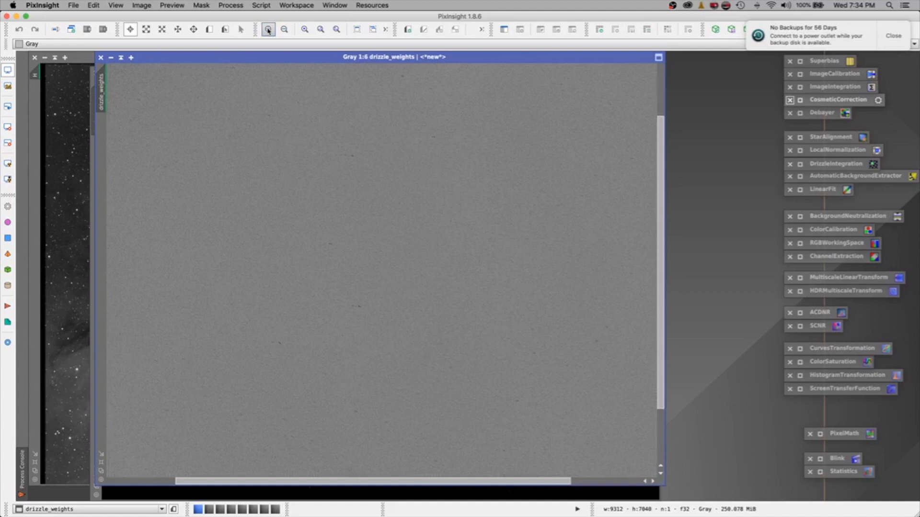
click(268, 31)
drag(663, 183, 656, 313)
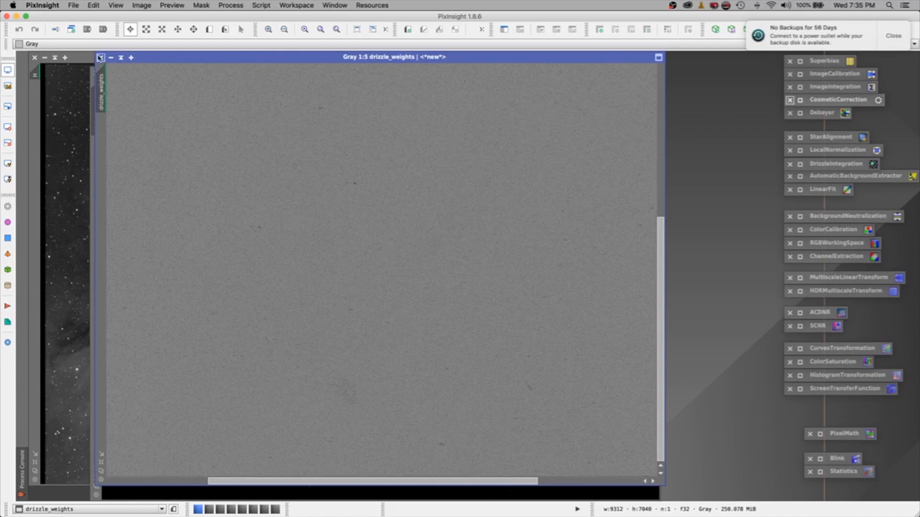
click(100, 58)
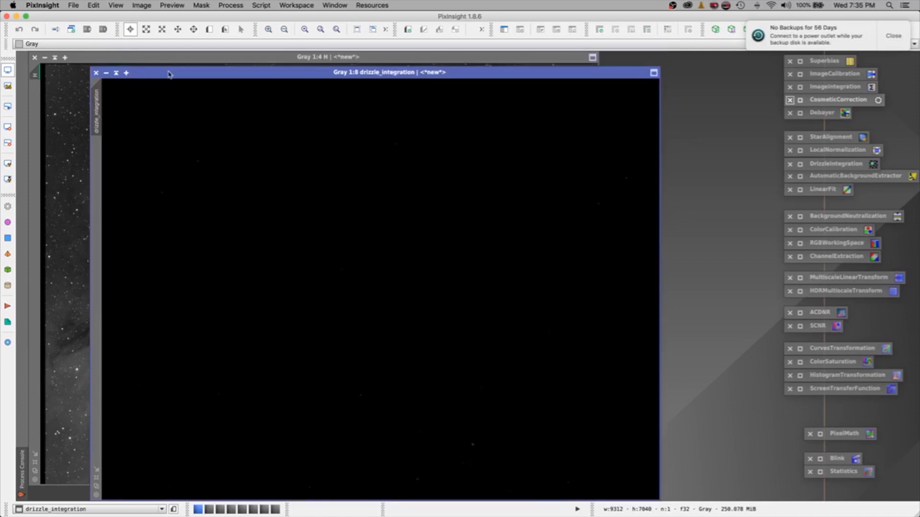
Auto-stretch the drizzle_integration image and move its window over the H image to compare the two.
click(8, 163)
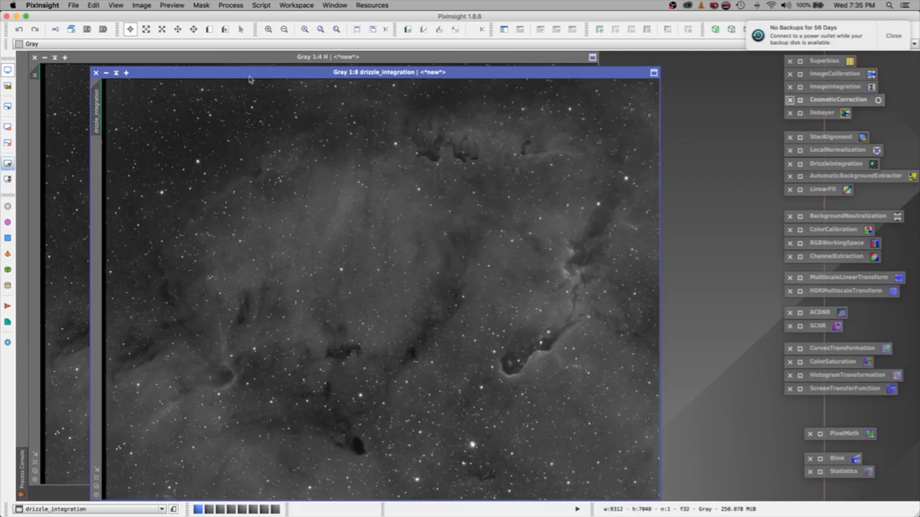
drag(249, 79, 39, 60)
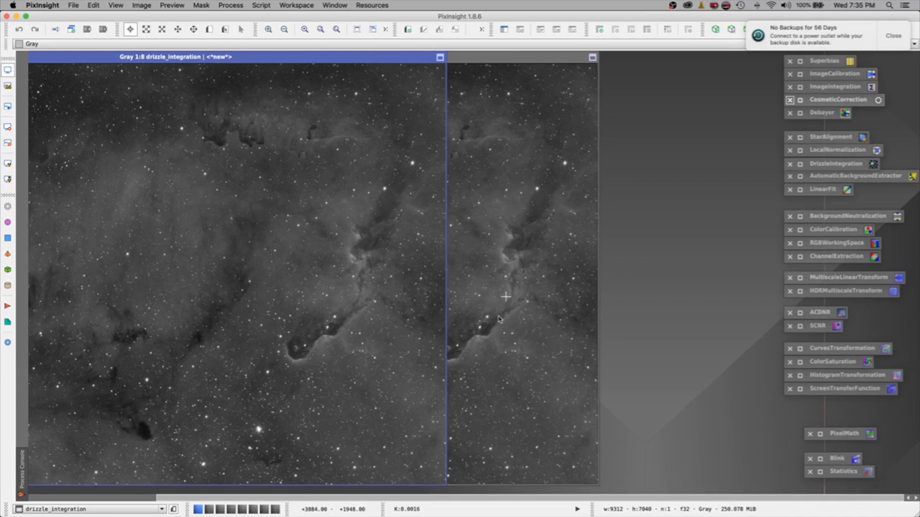
drag(232, 57, 561, 56)
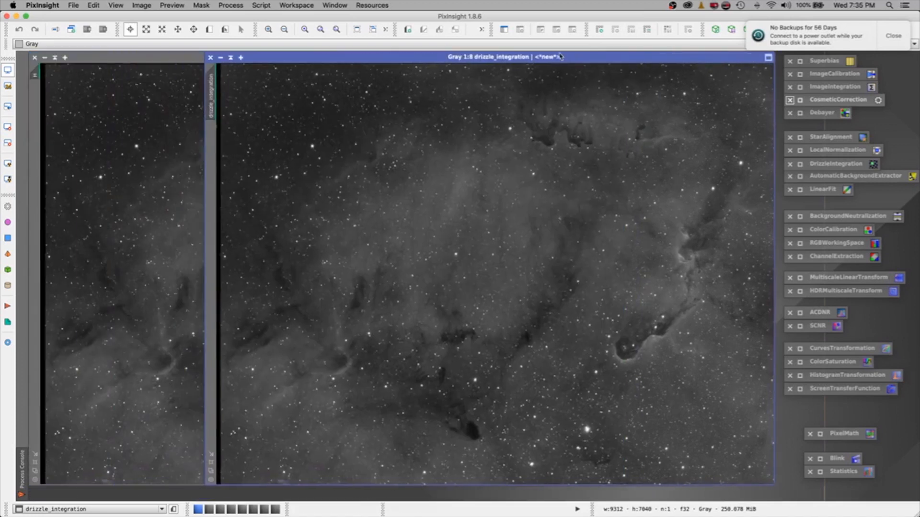
Rename the drizzle_integration image as Ha.
right_click(210, 103)
click(249, 139)
text(H)
click(499, 275)
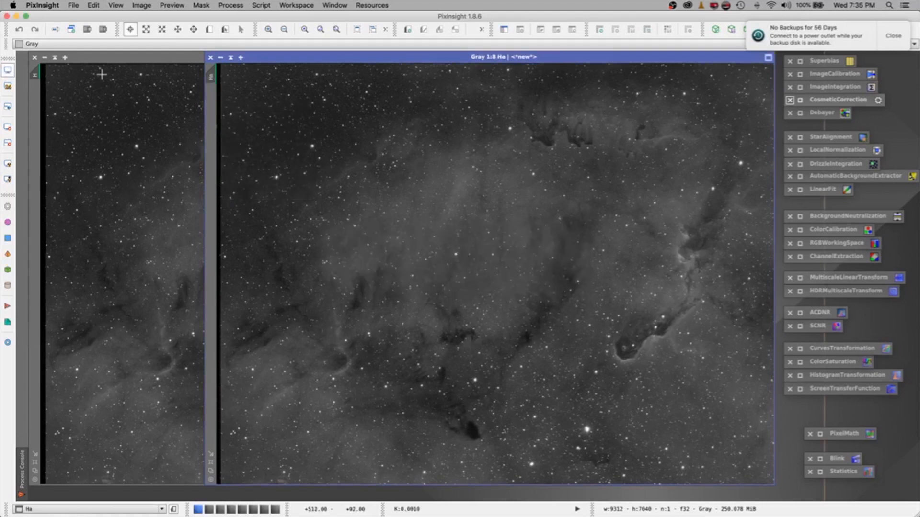
Start saving the Ha image under a new file and browse to Desktop > YouTube-Elephant Project > 2019 Elephant Trunk.
click(72, 6)
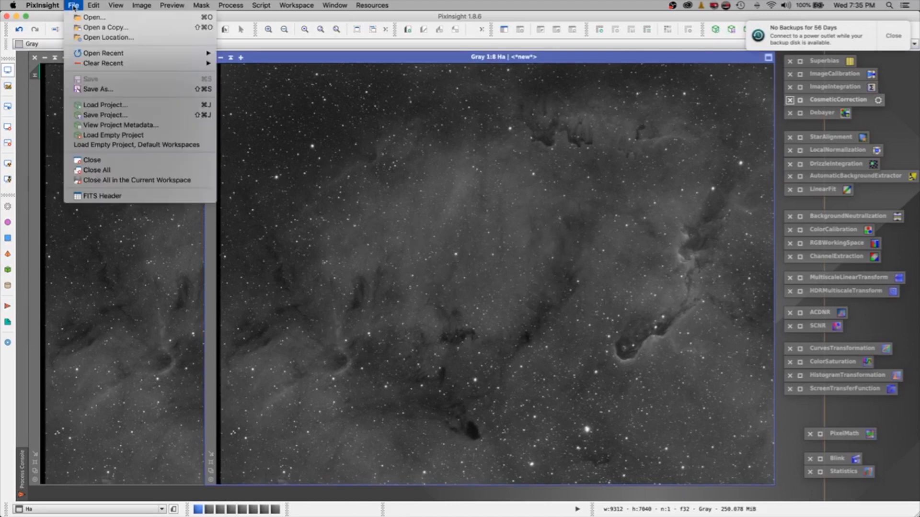
click(83, 89)
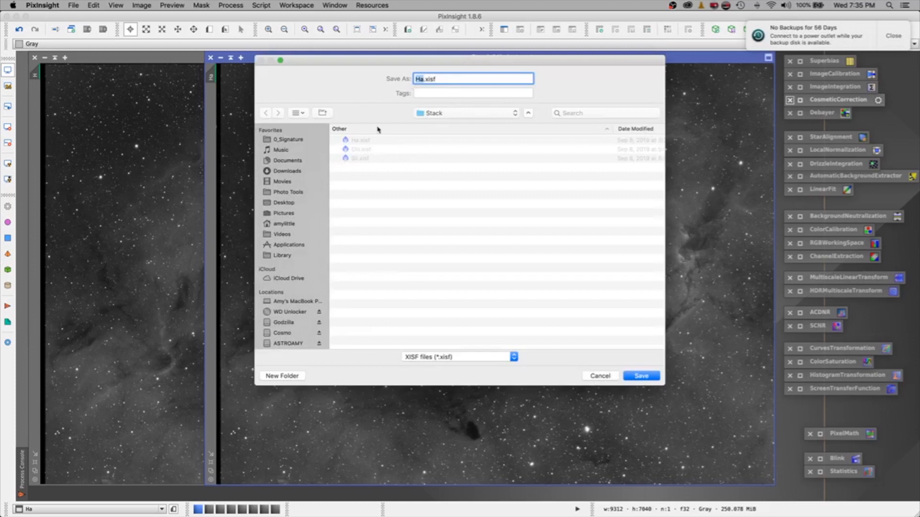
click(444, 117)
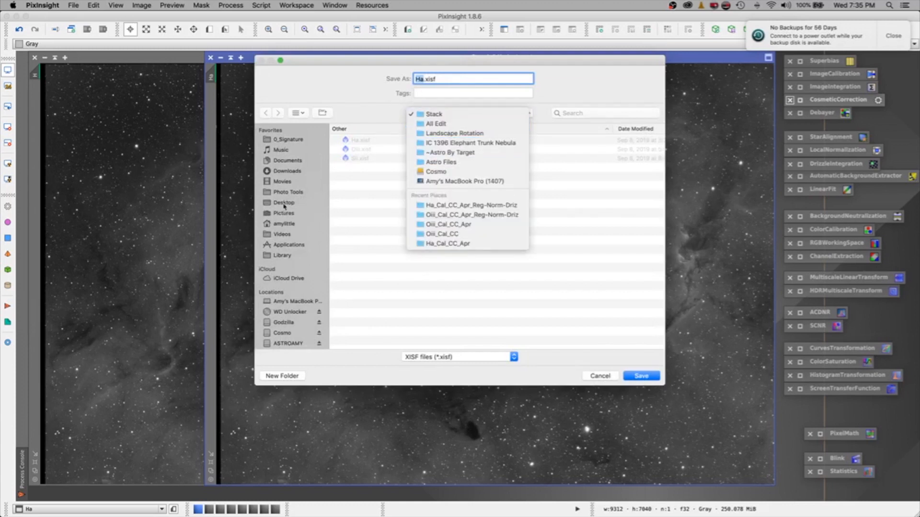
click(284, 206)
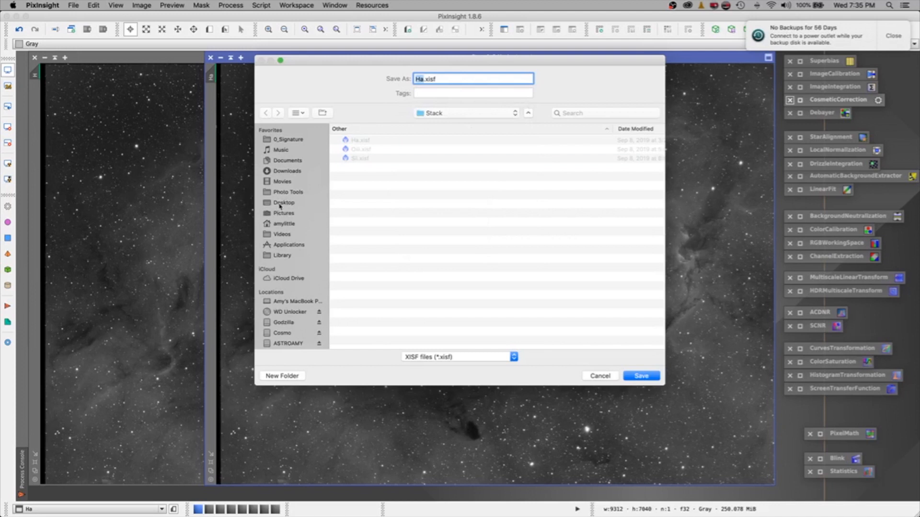
click(279, 205)
click(373, 295)
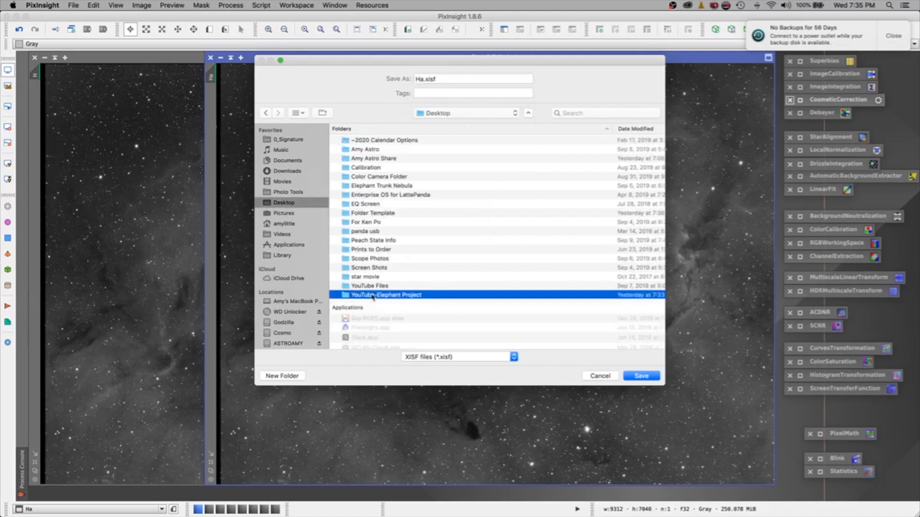
double_click(372, 295)
double_click(356, 141)
double_click(354, 149)
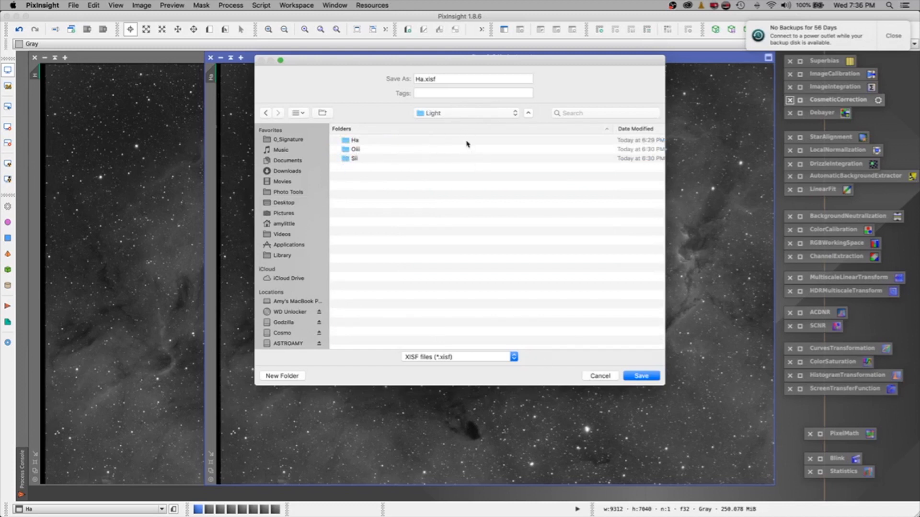
click(451, 115)
click(445, 122)
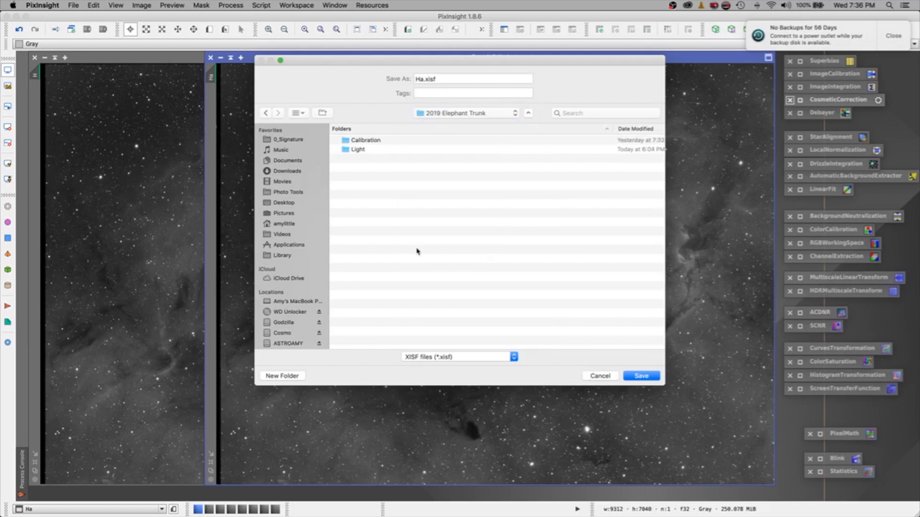
Create a folder named Stack and save the image there as Ha.xisf in 32-bit IEEE 754 floating point format.
click(283, 375)
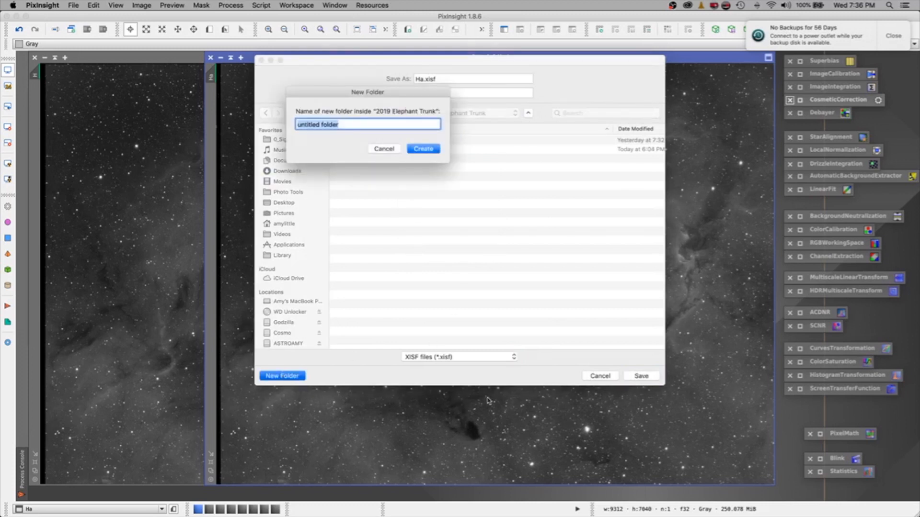
text(Stack)
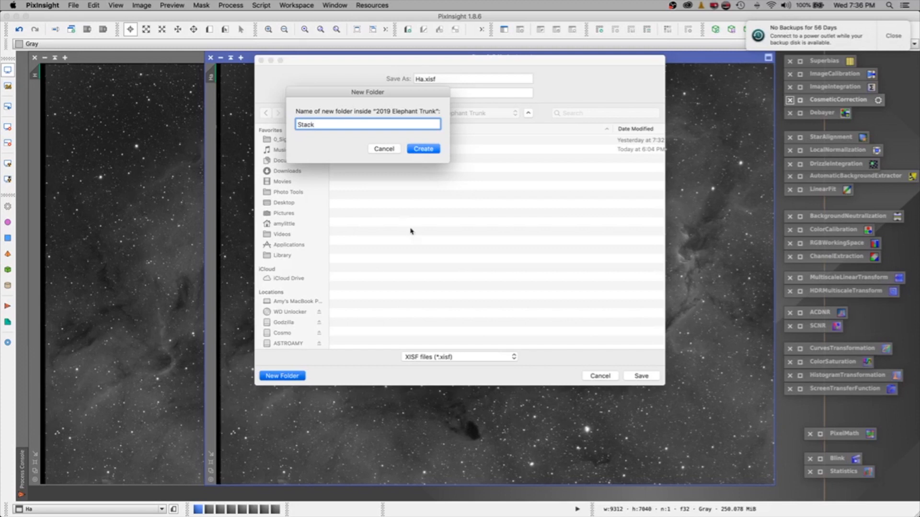
click(424, 149)
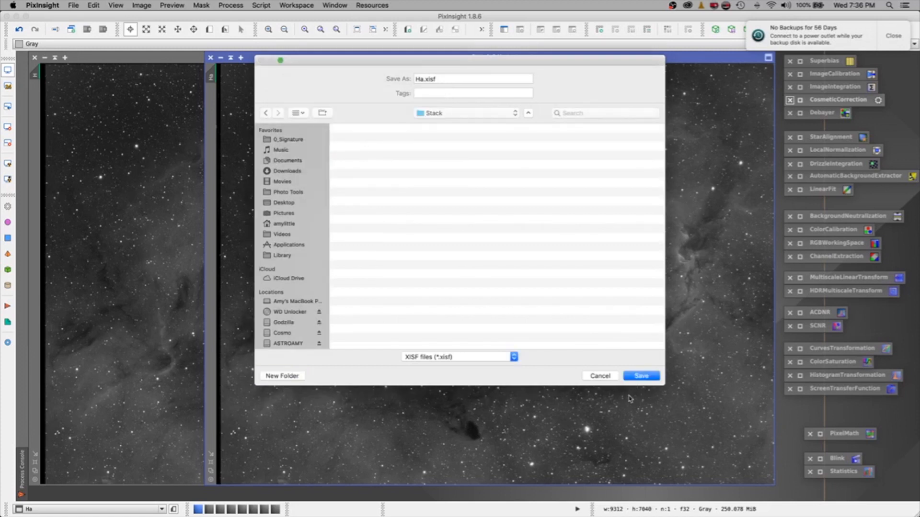
click(640, 376)
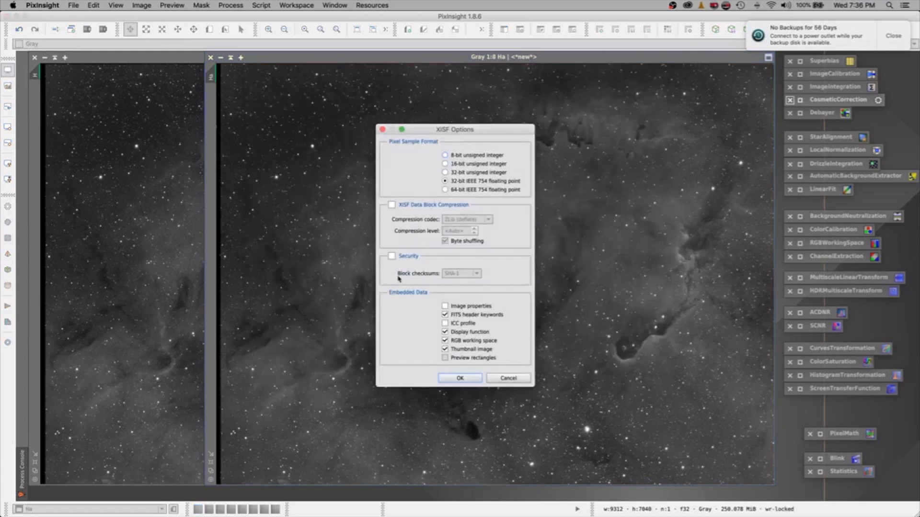
click(452, 380)
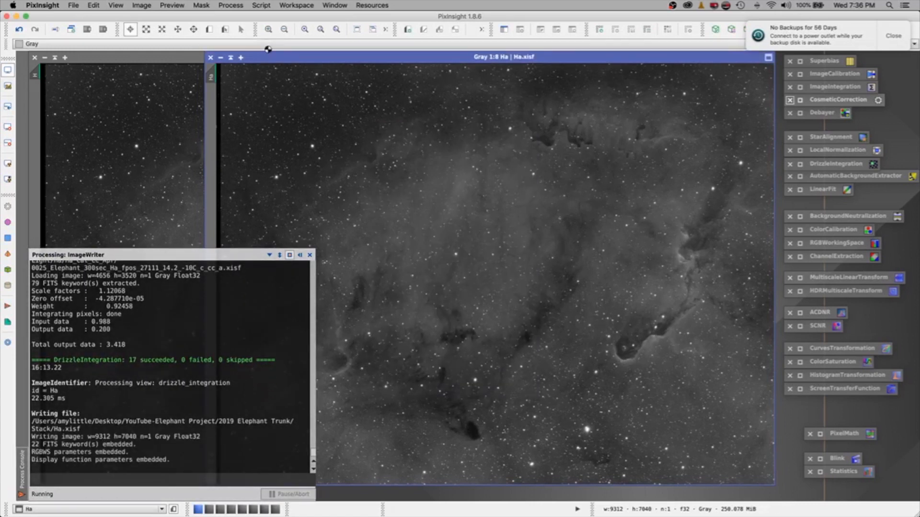
Collapse the drizzled Ha image, close the undrizzled H image, and reposition the collapsed Ha window.
click(231, 57)
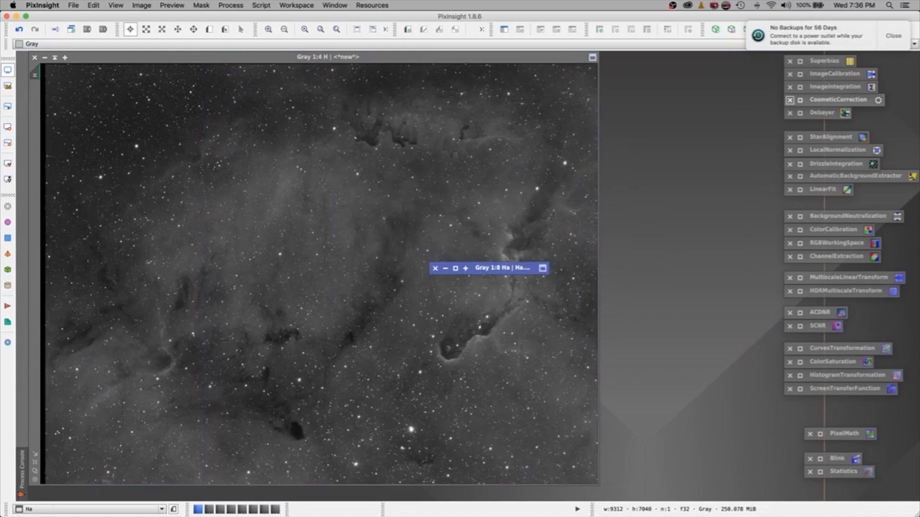
drag(491, 265, 662, 69)
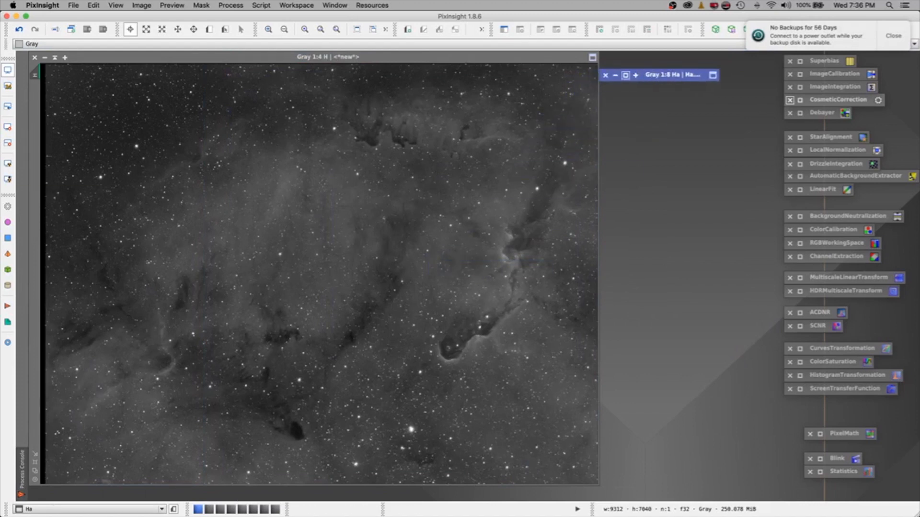
drag(89, 54, 152, 70)
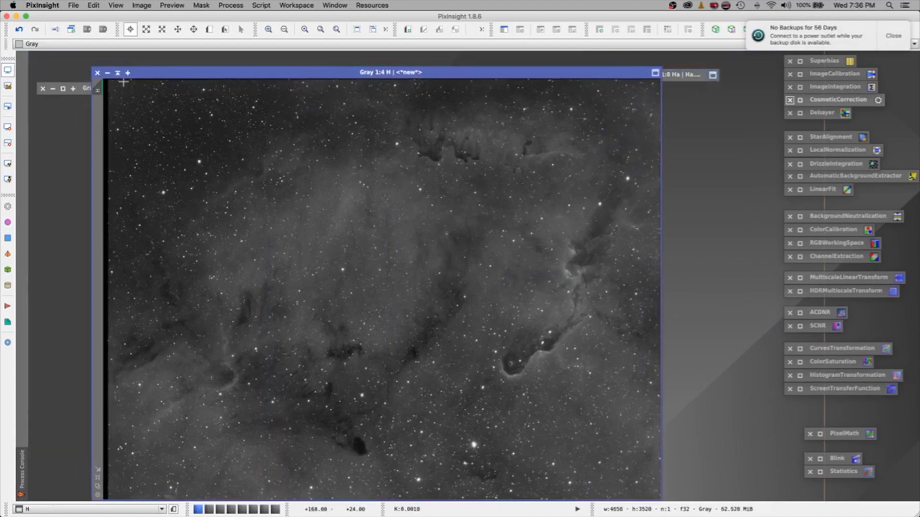
click(98, 72)
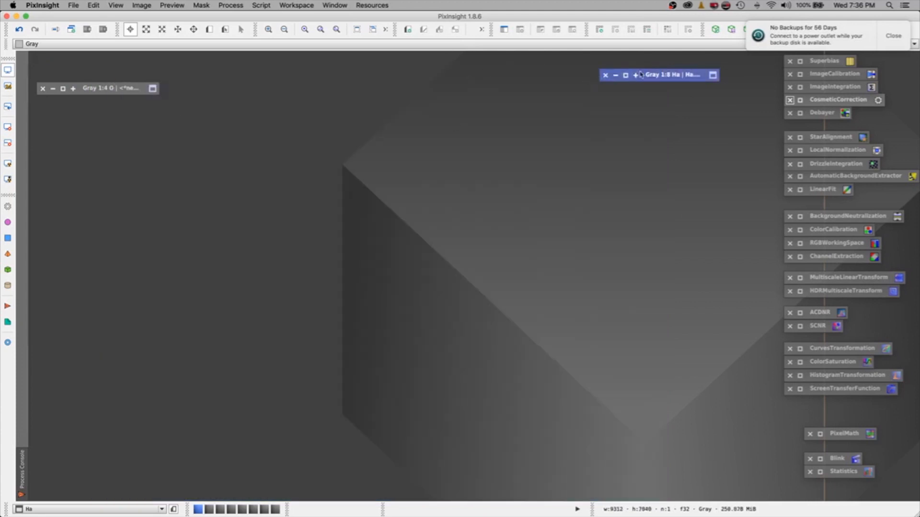
drag(657, 79, 397, 79)
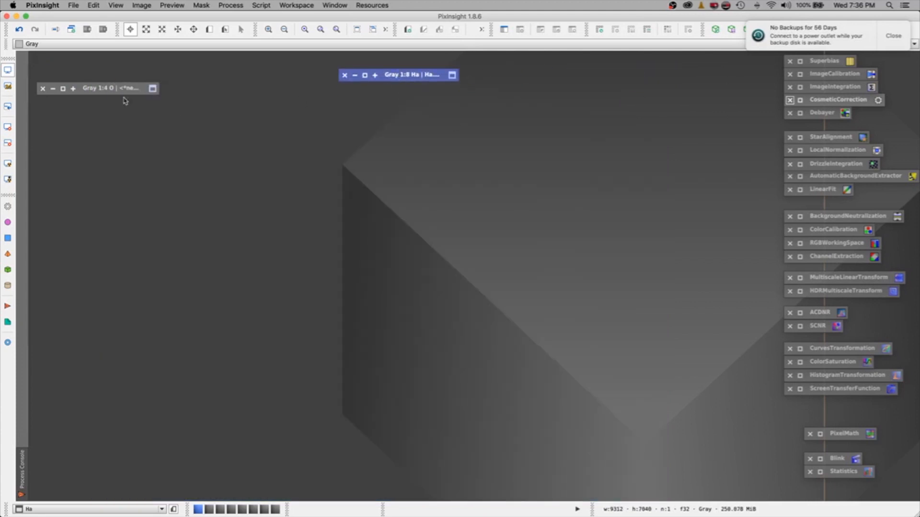
Restore the collapsed O integration image and reposition its window in the workspace.
click(63, 89)
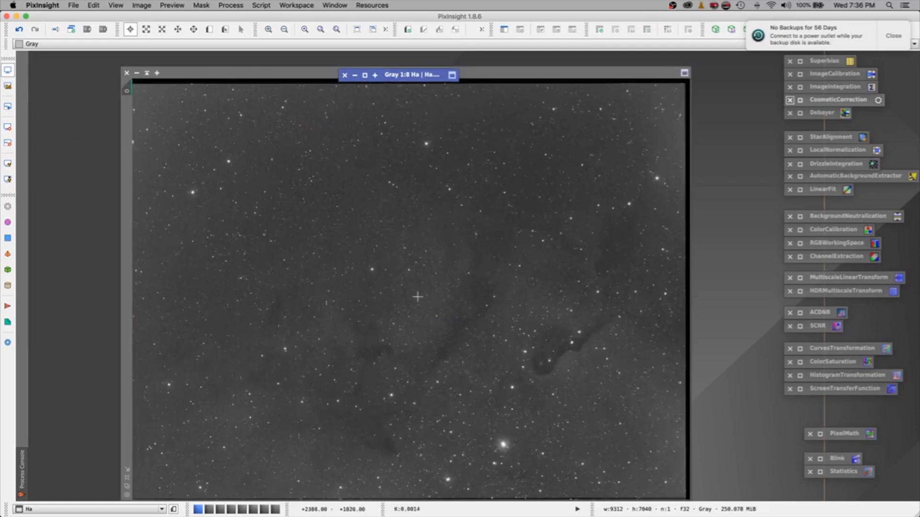
click(297, 71)
drag(297, 72, 244, 66)
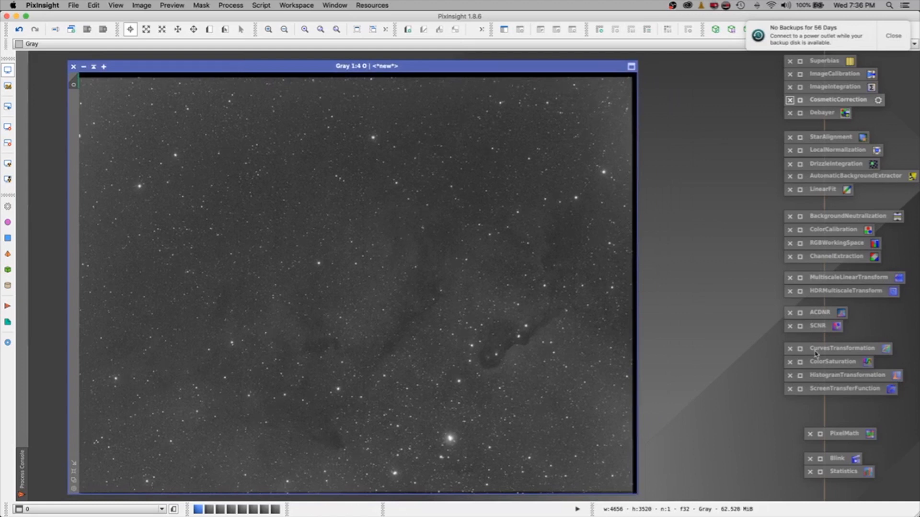
drag(324, 66, 430, 124)
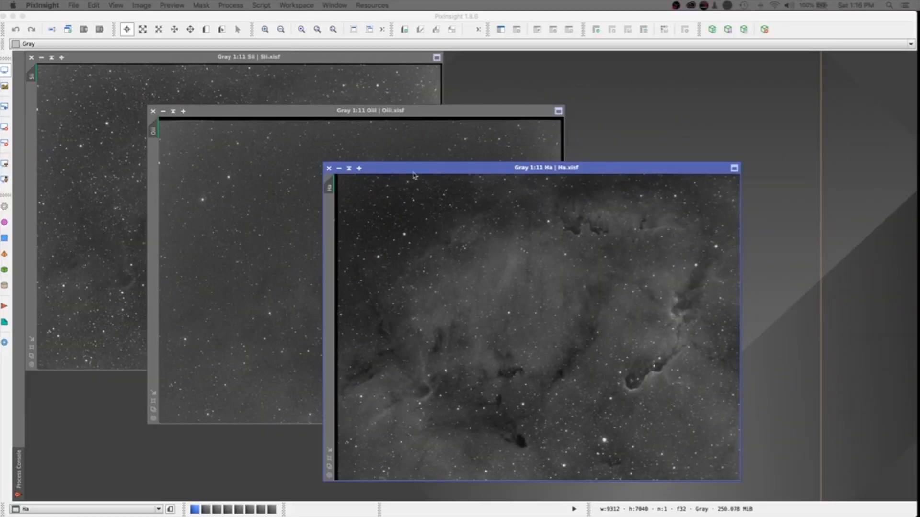
Bring the Oiii, Sii and Ha drizzled images to the front in turn and compare their nebula detail.
click(315, 119)
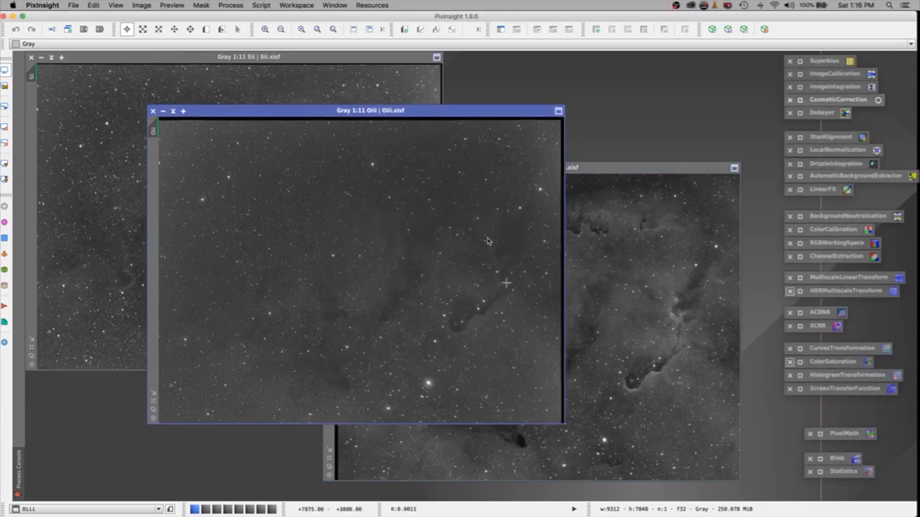
click(288, 58)
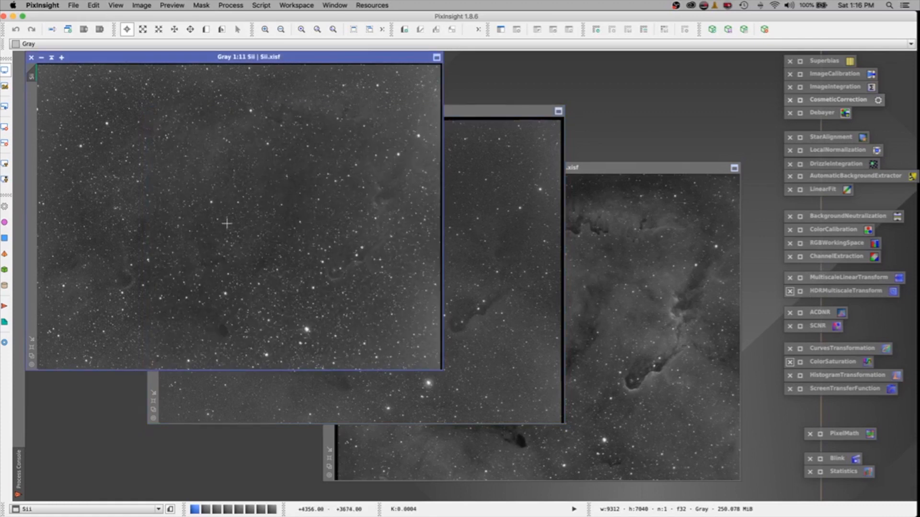
click(634, 336)
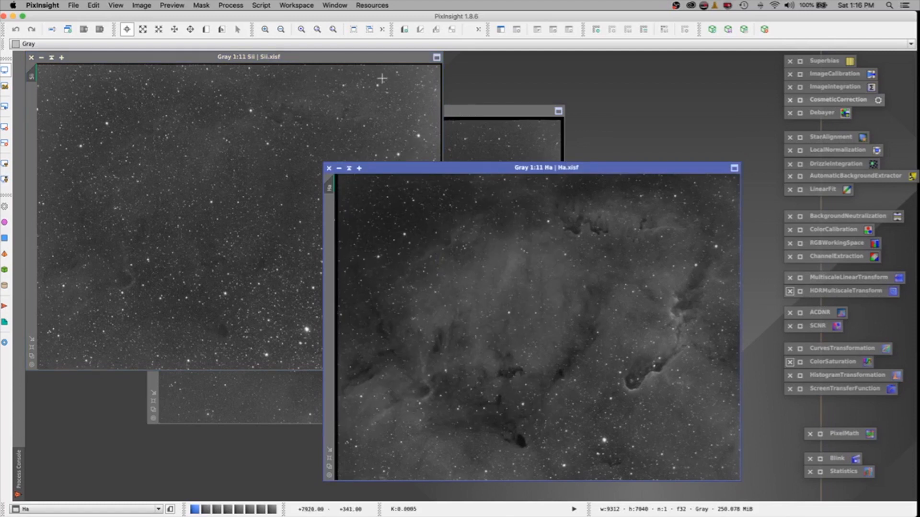
click(373, 63)
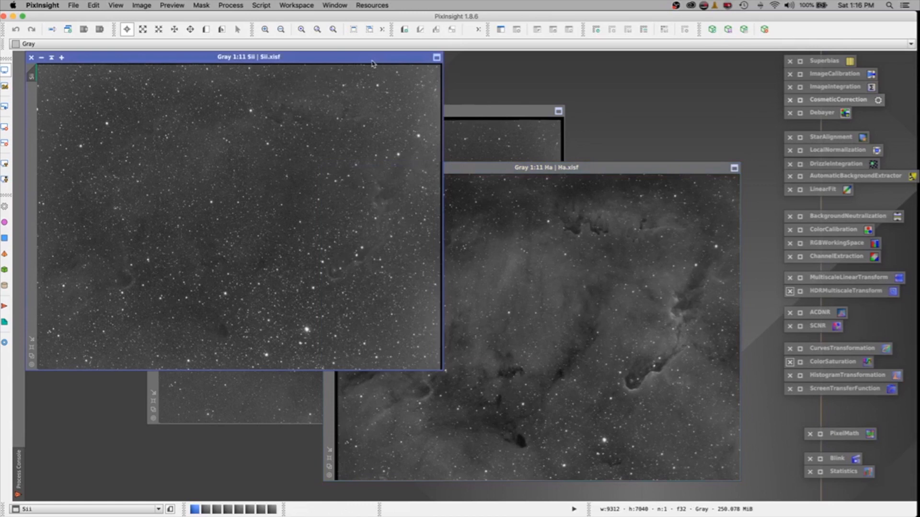
click(458, 116)
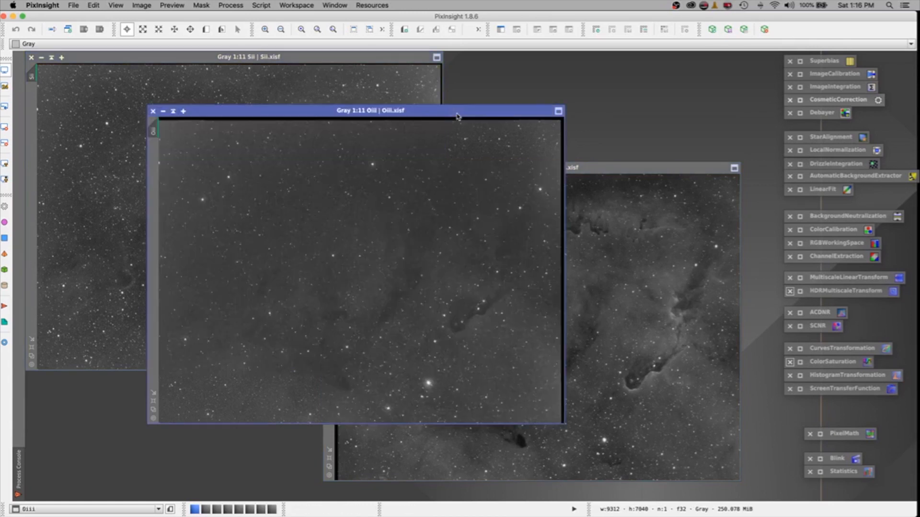
click(641, 168)
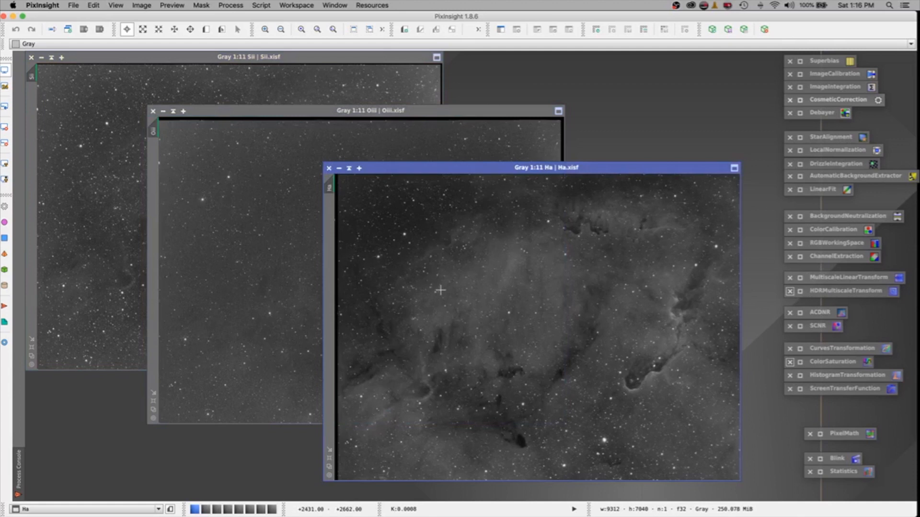